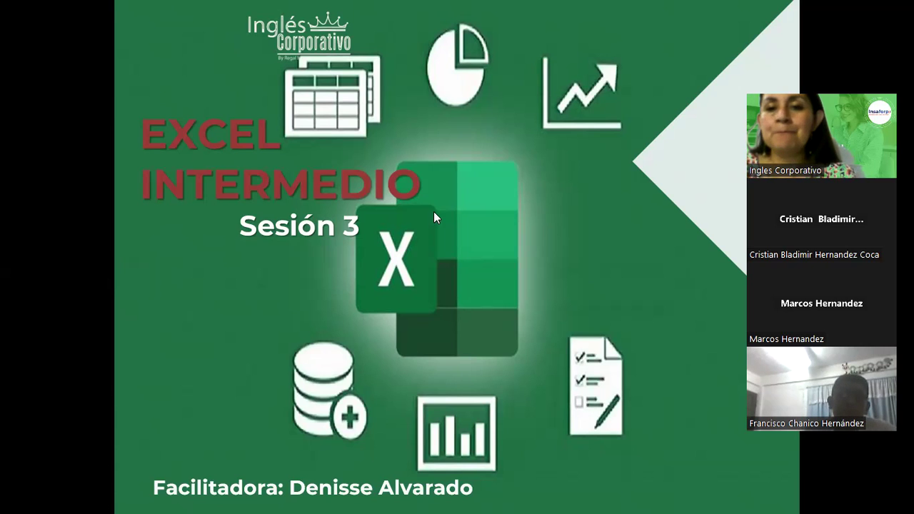
Step: Advance the slideshow from the Sesión 3 title to the 'Objetivo de la sesión' slide
click(578, 203)
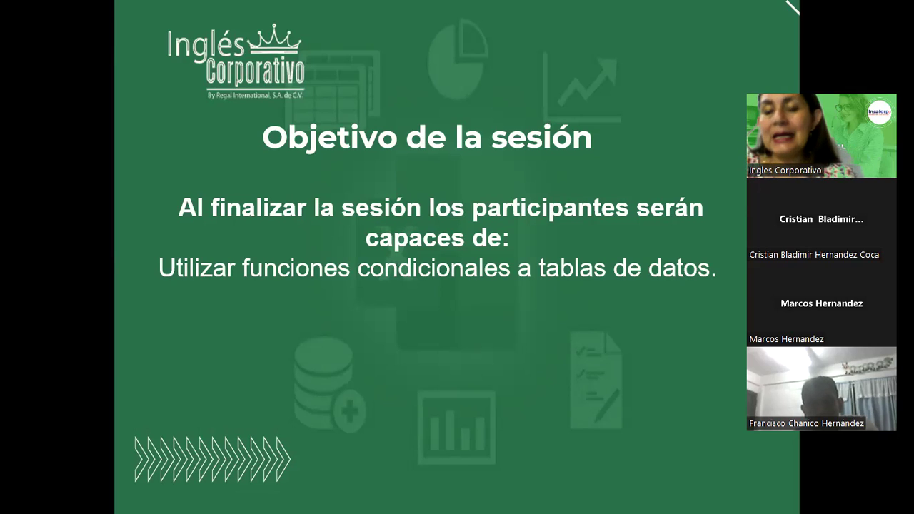
Step: Advance to the 'Funciones condicionales (Sumar.si, contar.si)' slide with the =SUMAR.SI(B2:B25;">5") example
click(485, 327)
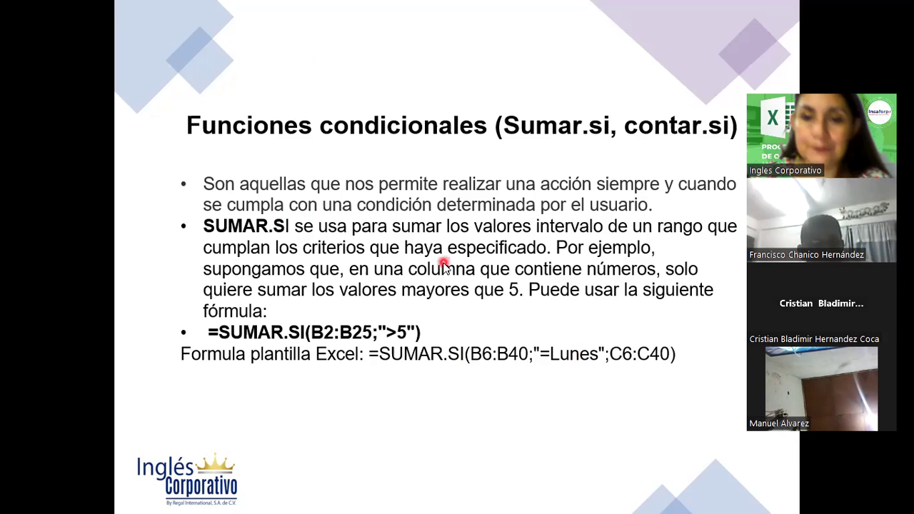
Step: Show the CONTAR.SI slide, then end the show to return to 'Ejercicios Sesión 3.xlsx'
key(Right)
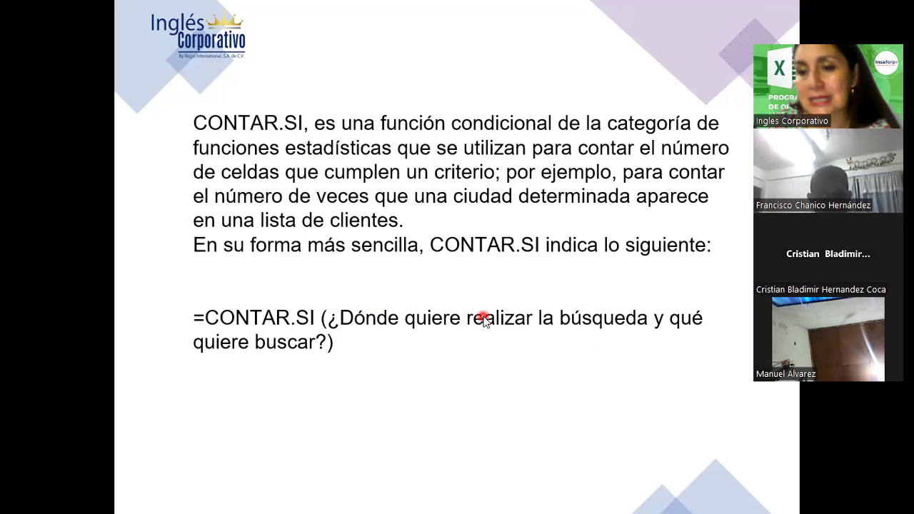
click(431, 374)
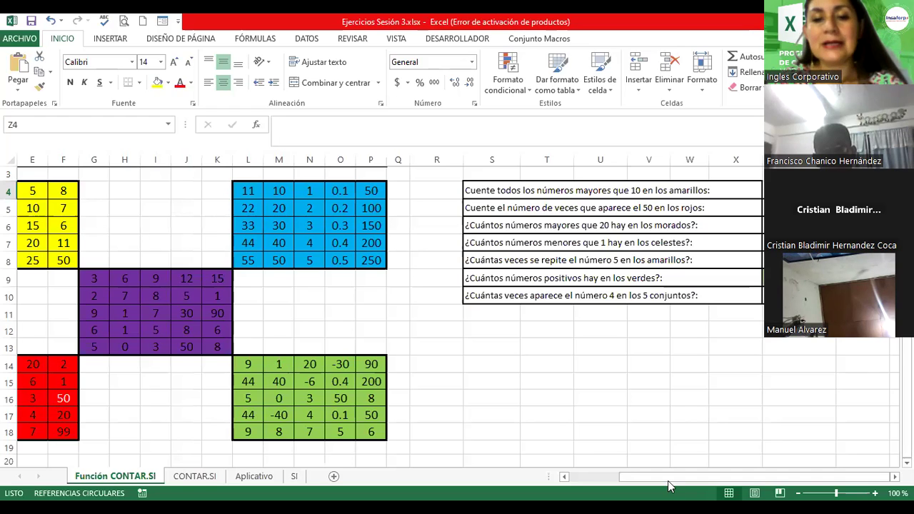
Step: Enter a 'Valor A' header in T14, bold at font size 14
scroll(457, 307, left, 4)
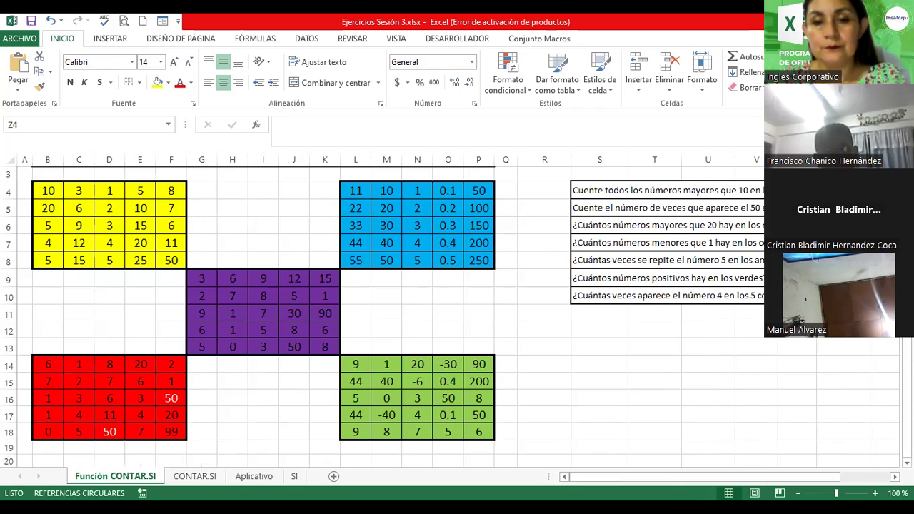
click(656, 363)
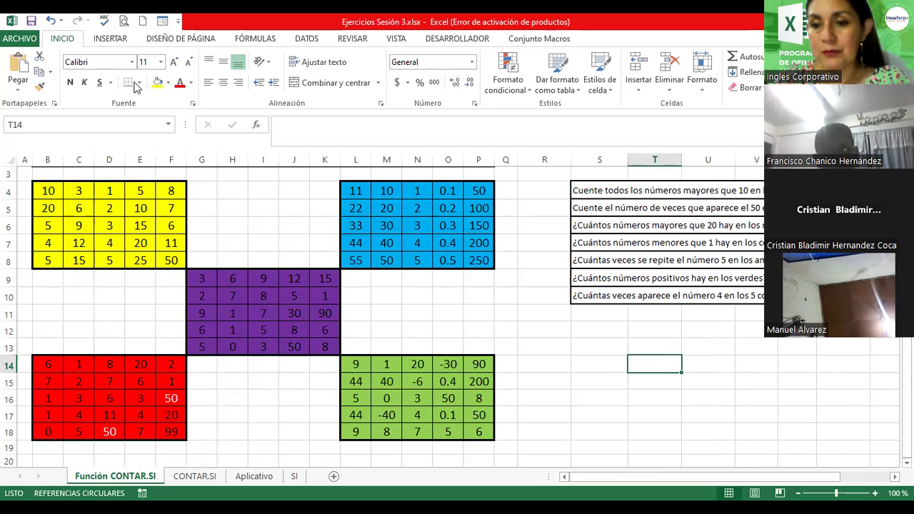
click(642, 361)
text(V)
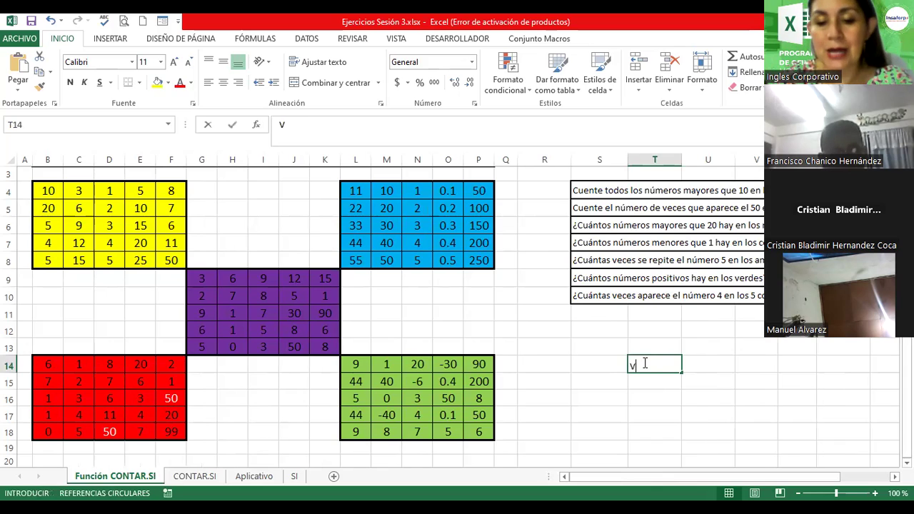
text(alor)
key(Return)
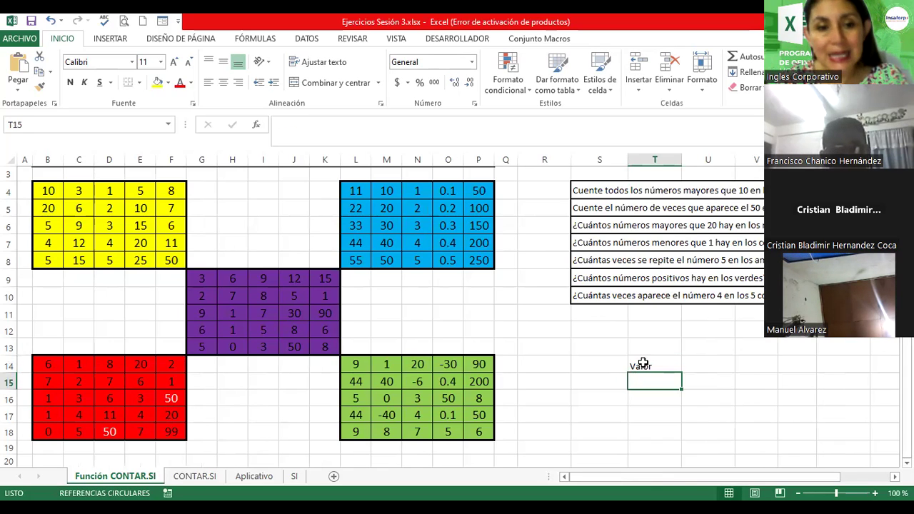
click(661, 365)
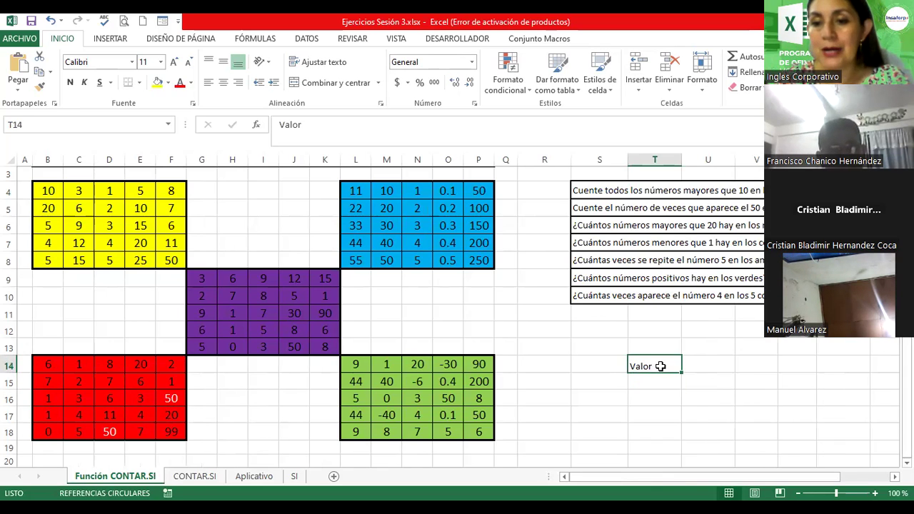
double_click(660, 365)
key(Return)
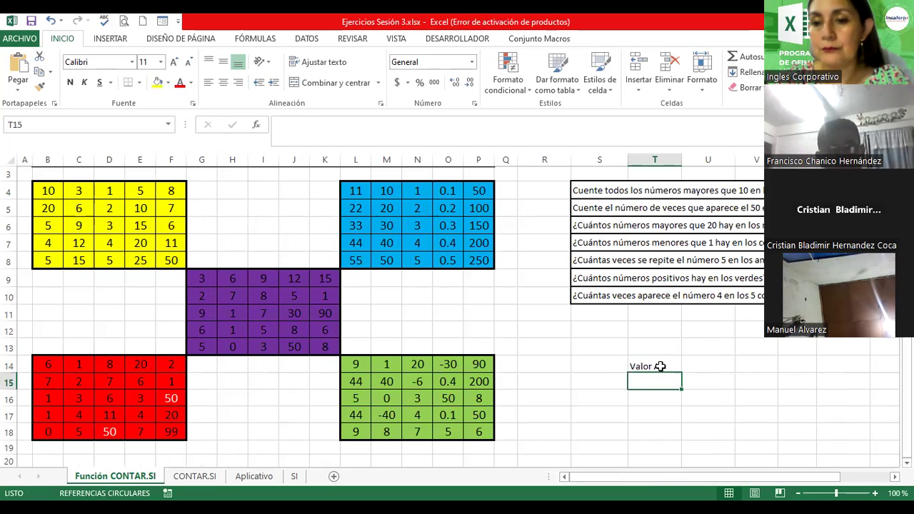
click(653, 366)
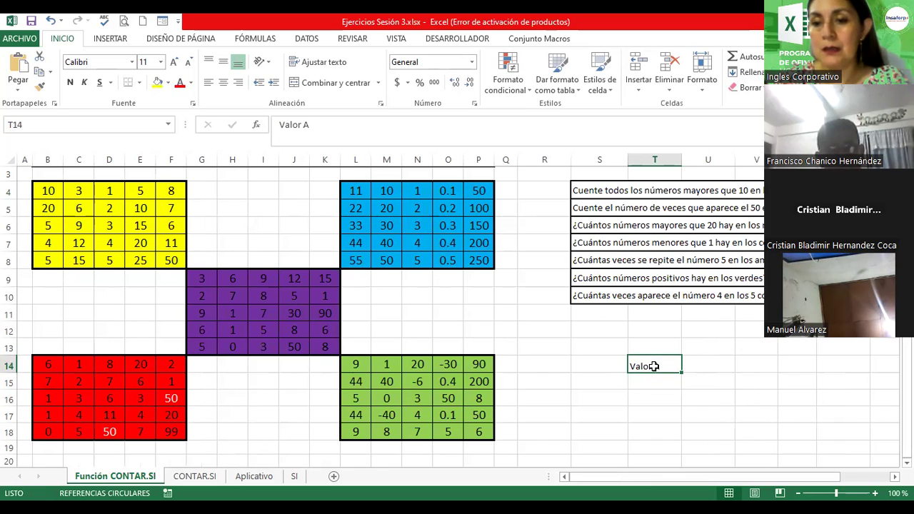
click(70, 84)
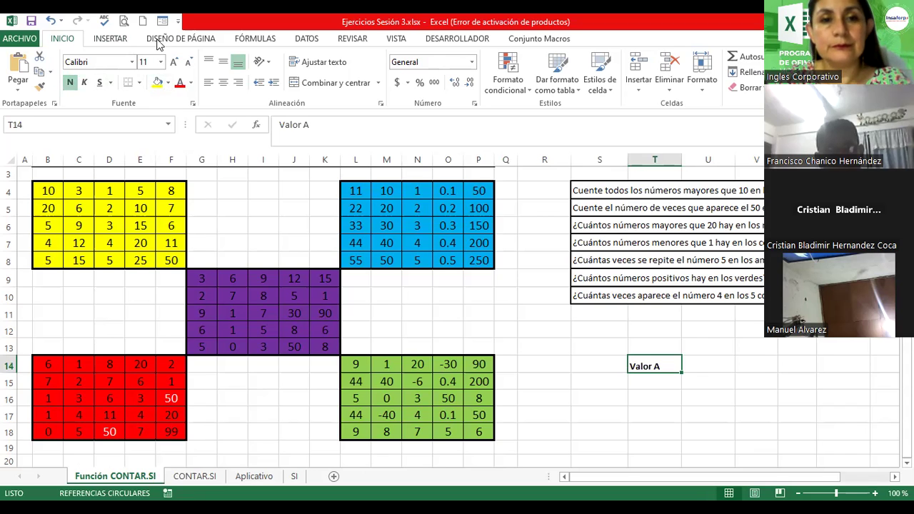
double_click(176, 62)
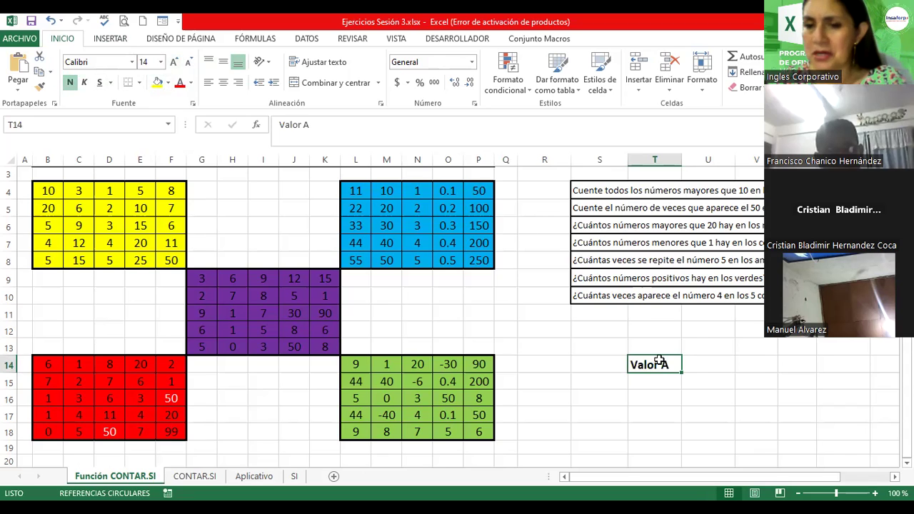
Step: Fill T15:T21 with the values 5, 8, 2, 1, 0, 0.5 and 10
click(642, 381)
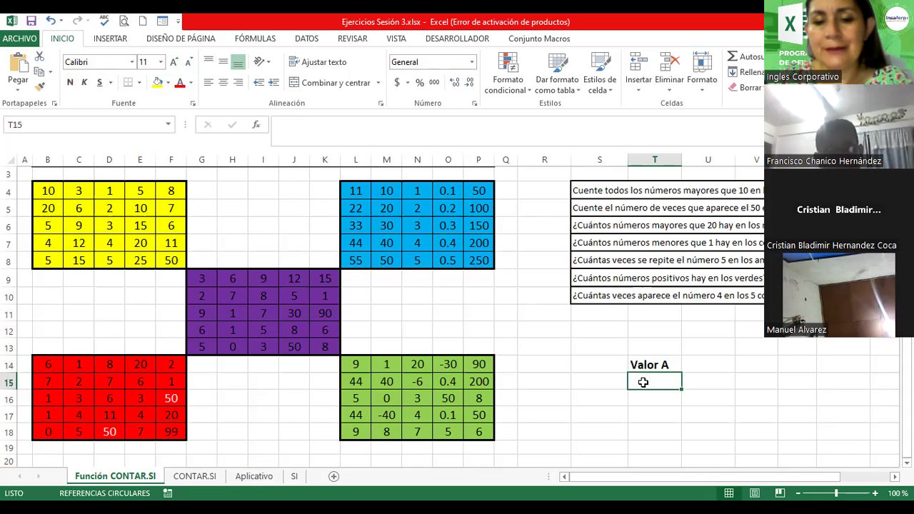
text(5)
key(Return)
text(8)
key(Return)
text(2)
key(Return)
text(1)
key(Return)
text(0)
key(Return)
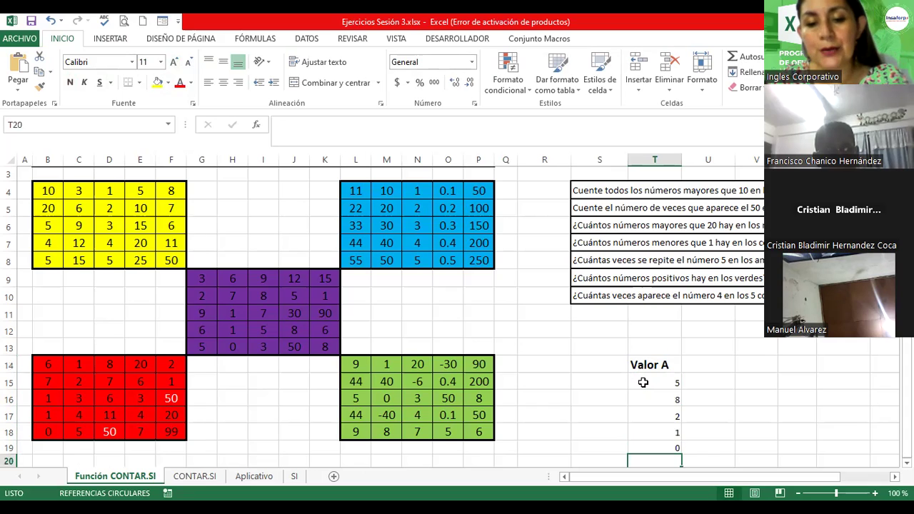
text(0-)
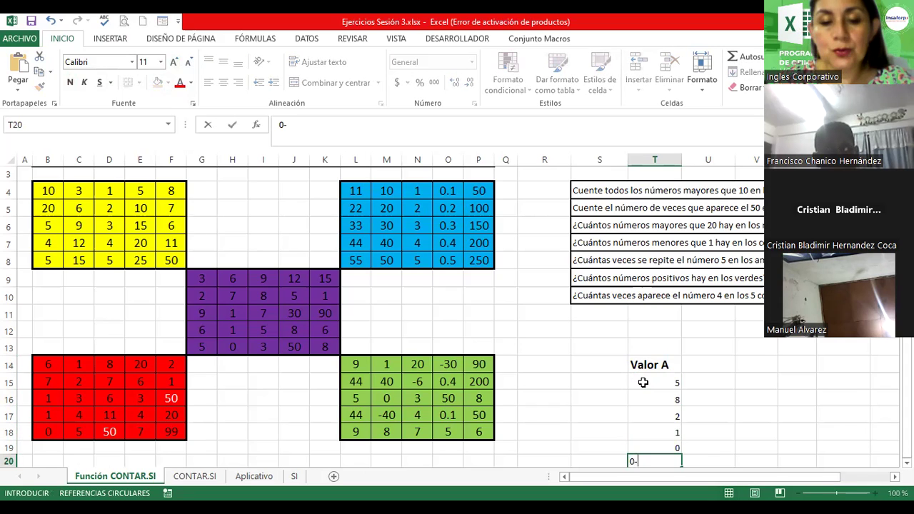
key(BackSpace)
text(.5)
key(Return)
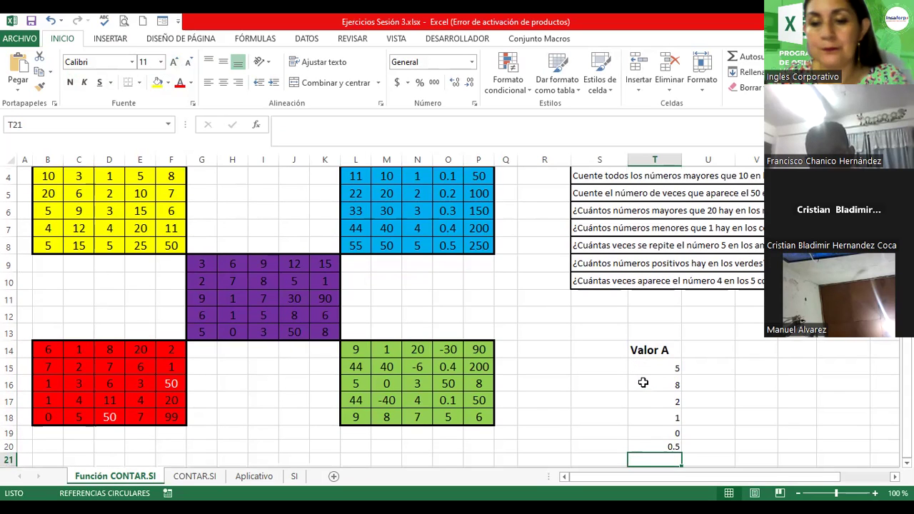
text(10)
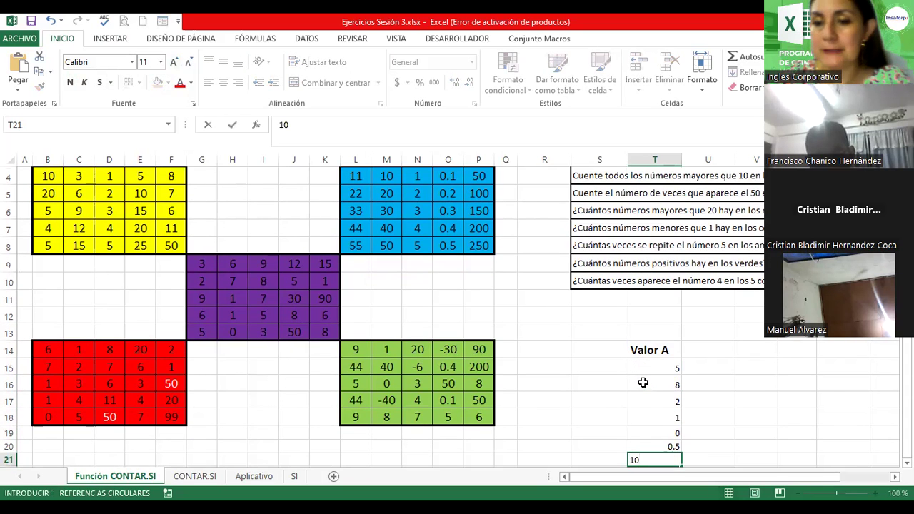
key(Return)
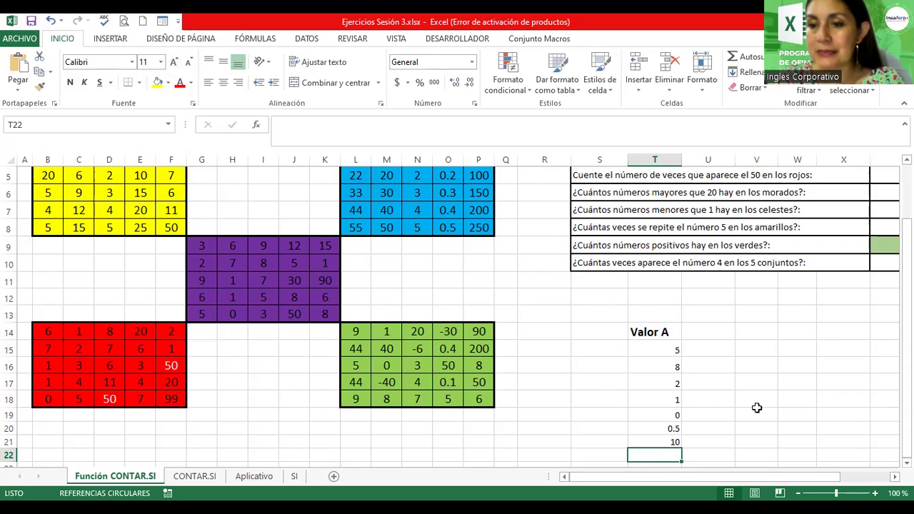
Step: Enter the label 'Total de los valores >5' in V17
click(749, 383)
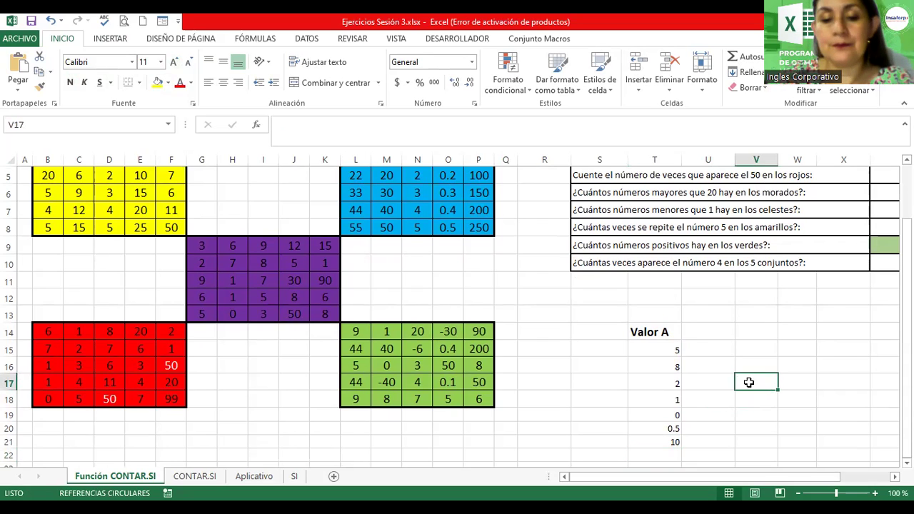
text(Total de los)
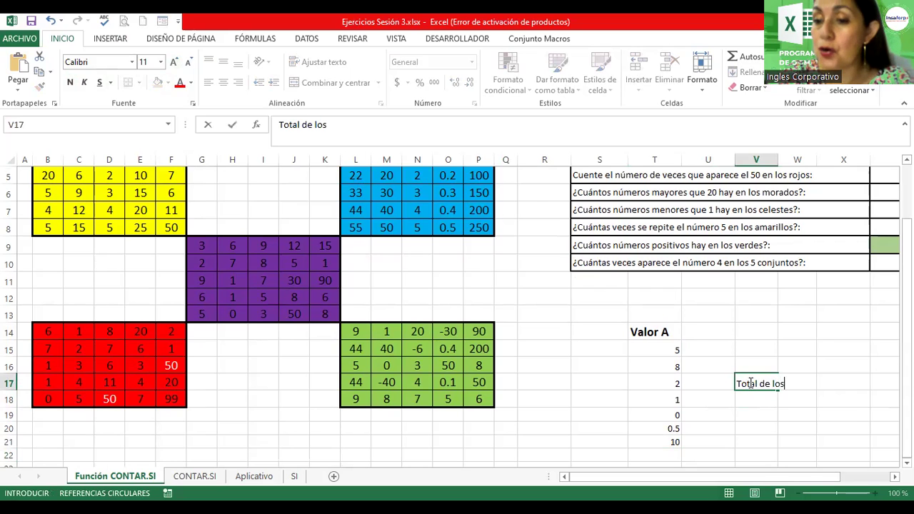
text( valores >5)
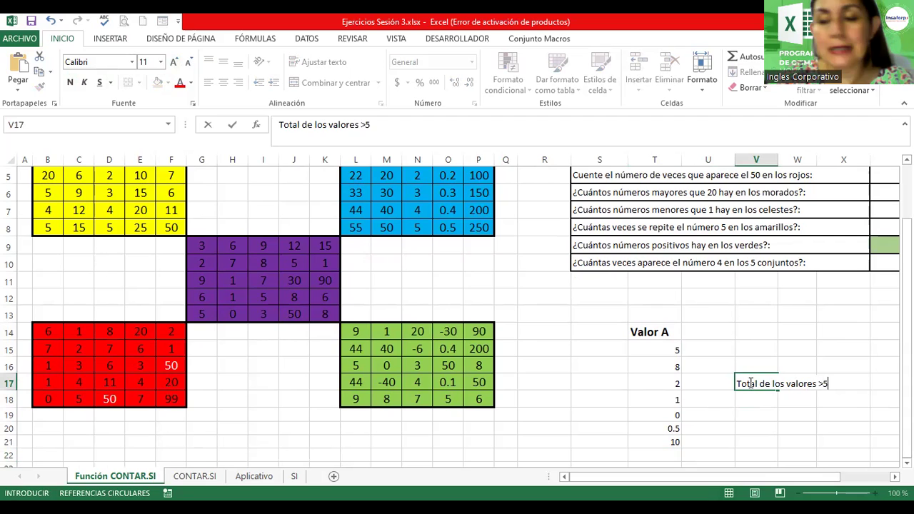
key(Return)
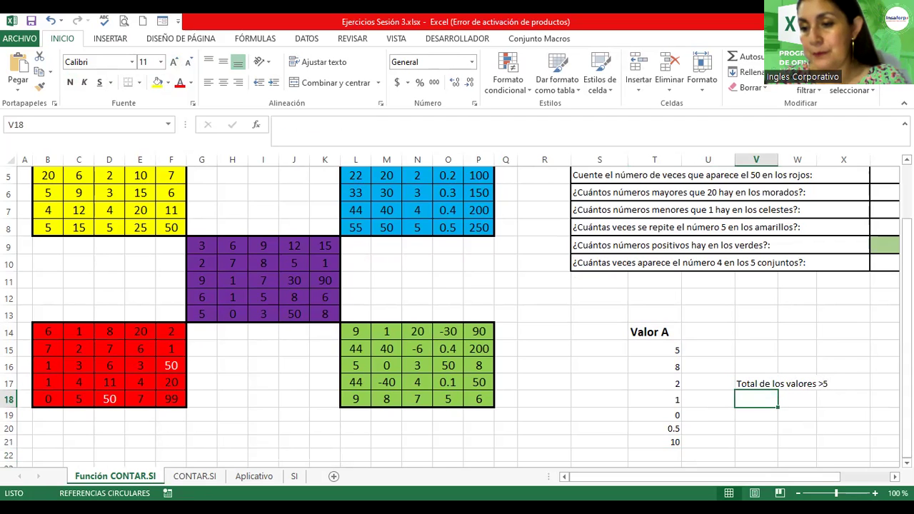
scroll(455, 301, up, 2)
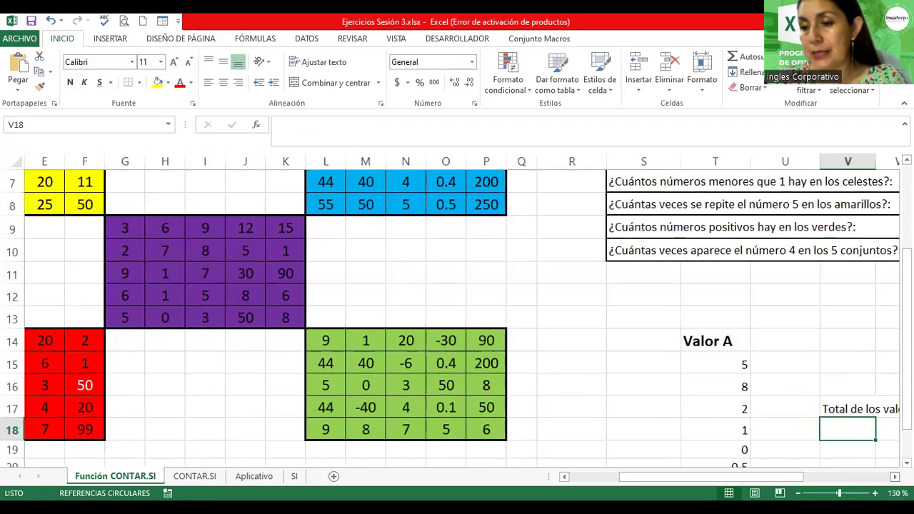
scroll(457, 314, down, 1)
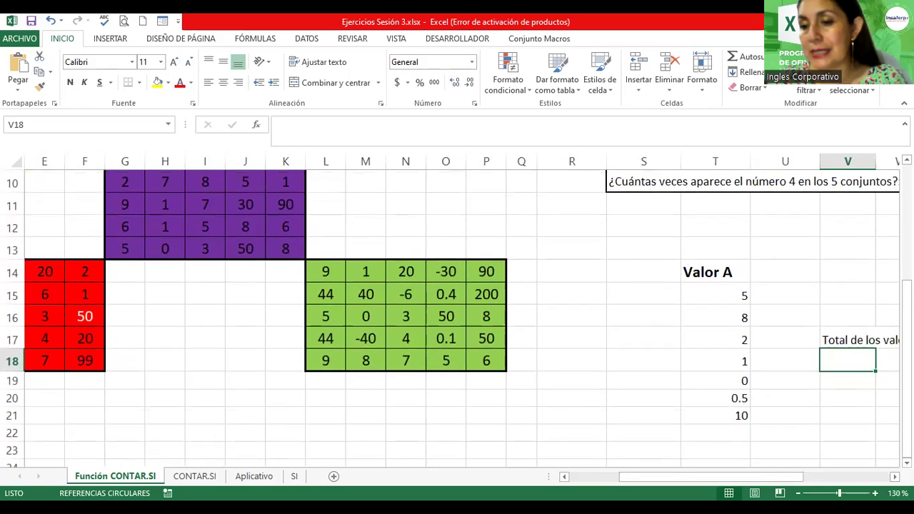
scroll(457, 314, right, 2)
scroll(457, 314, right, 1)
scroll(456, 314, right, 1)
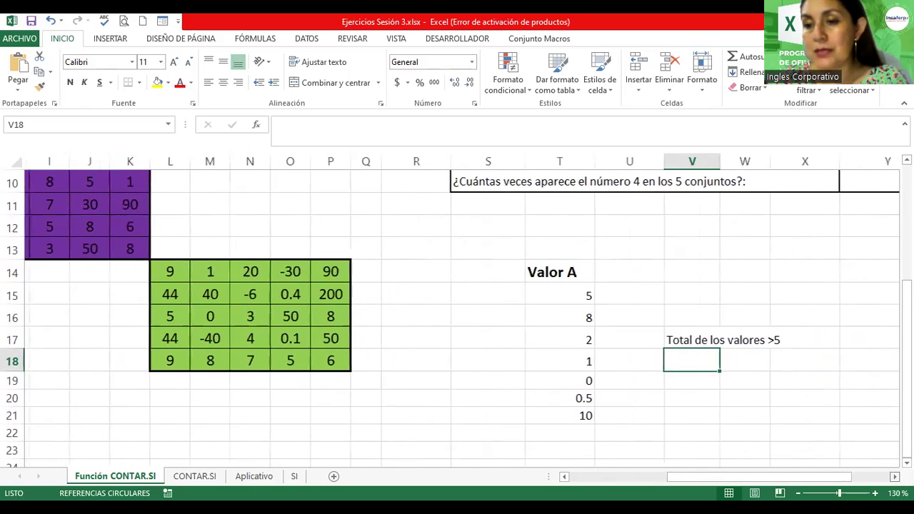
Step: Make the V17 label bold and merge and centre it across V17:X17
click(679, 343)
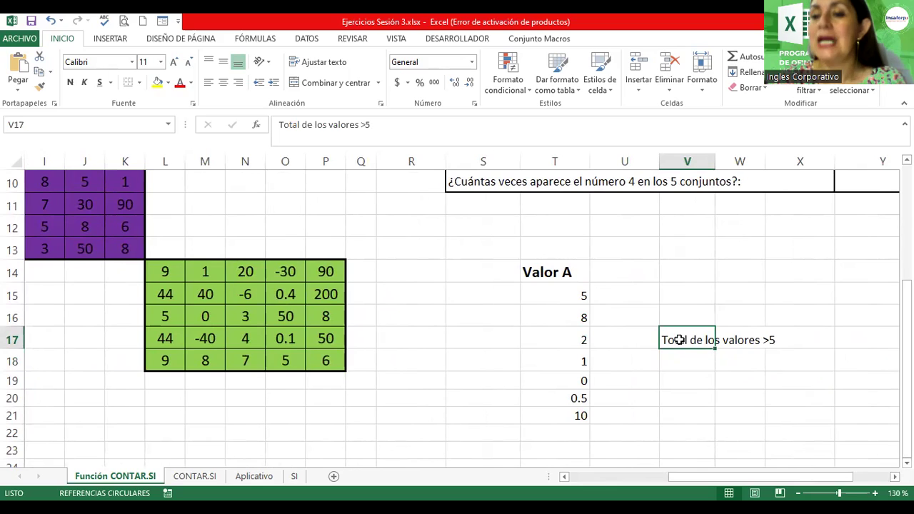
click(70, 84)
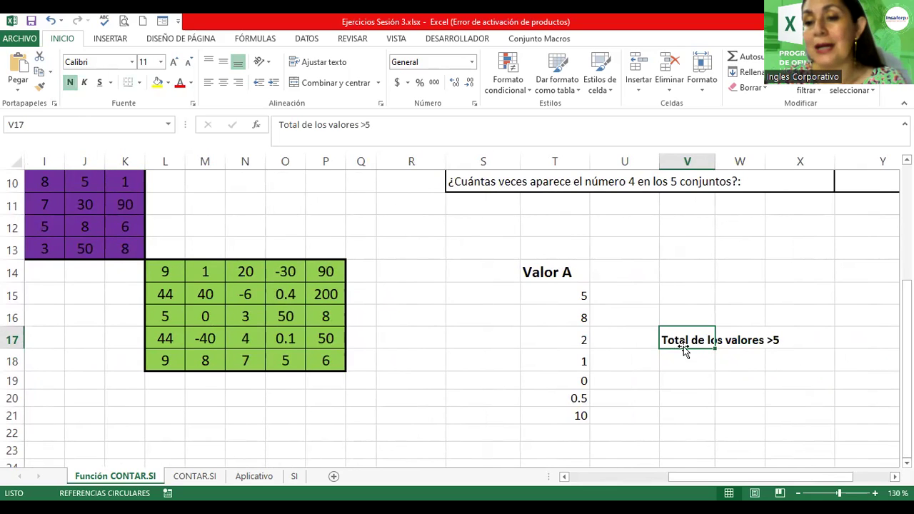
drag(683, 340, 785, 339)
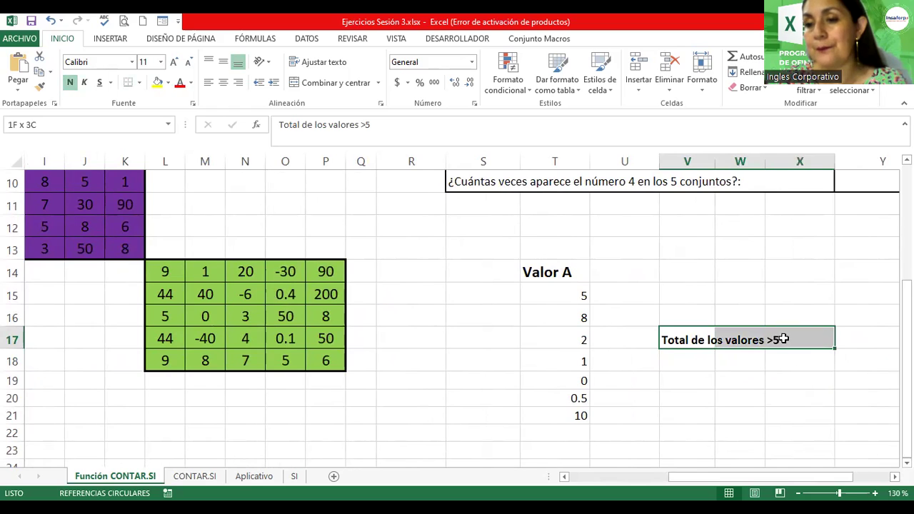
click(327, 82)
Step: Centre and bold the Valor A numbers in T15:T21
drag(564, 297, 563, 419)
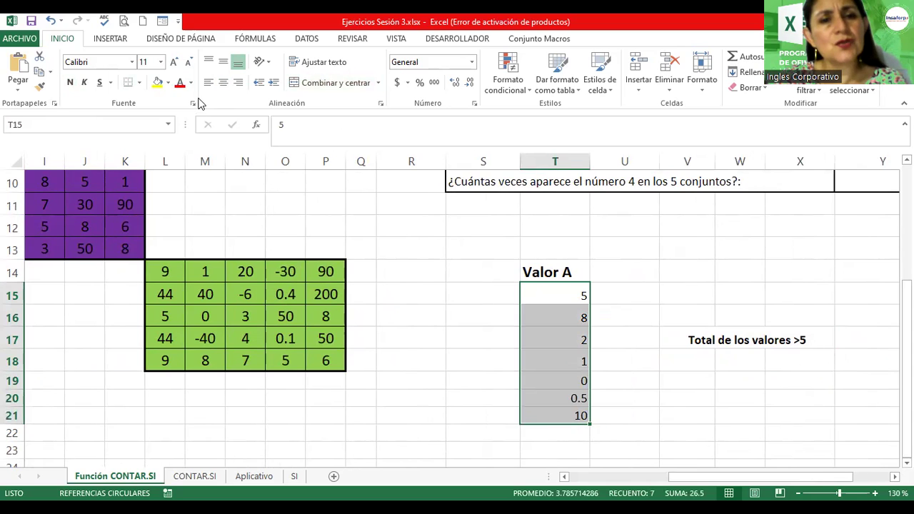
click(223, 82)
click(72, 84)
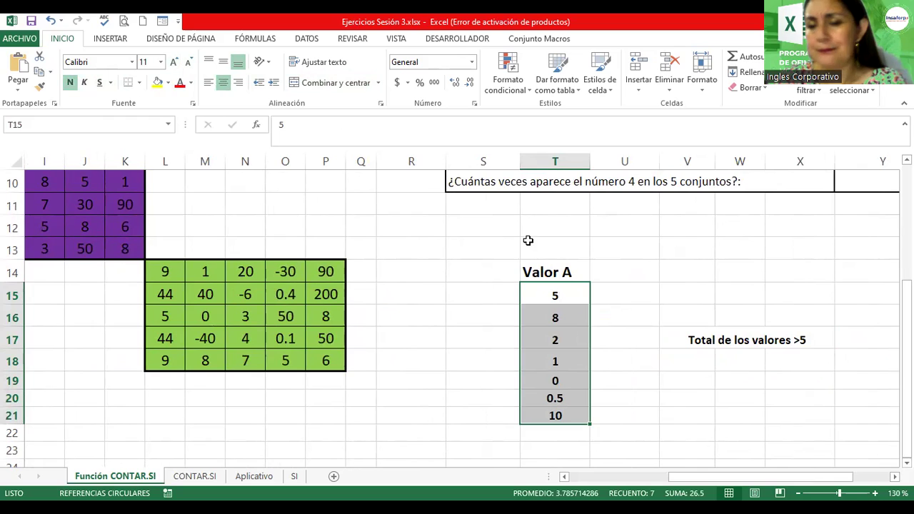
Step: Give the Valor A header in T14 a yellow fill
click(714, 348)
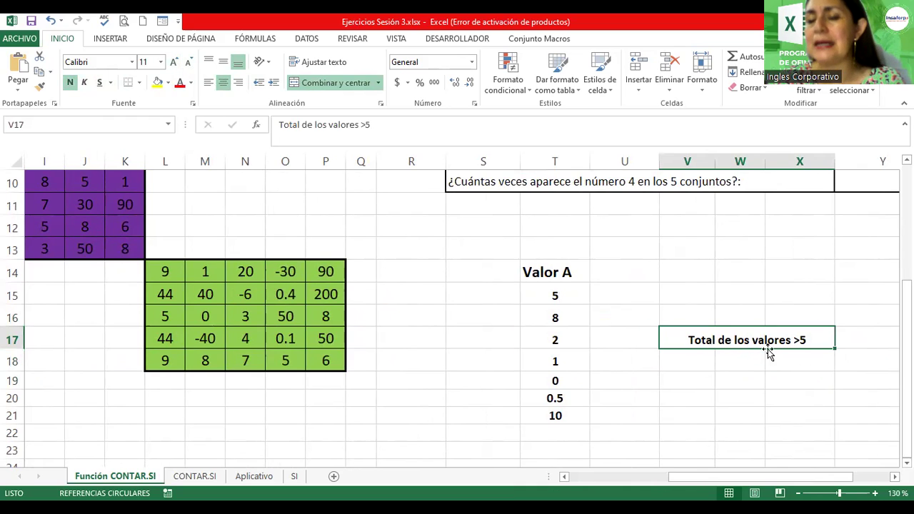
click(737, 357)
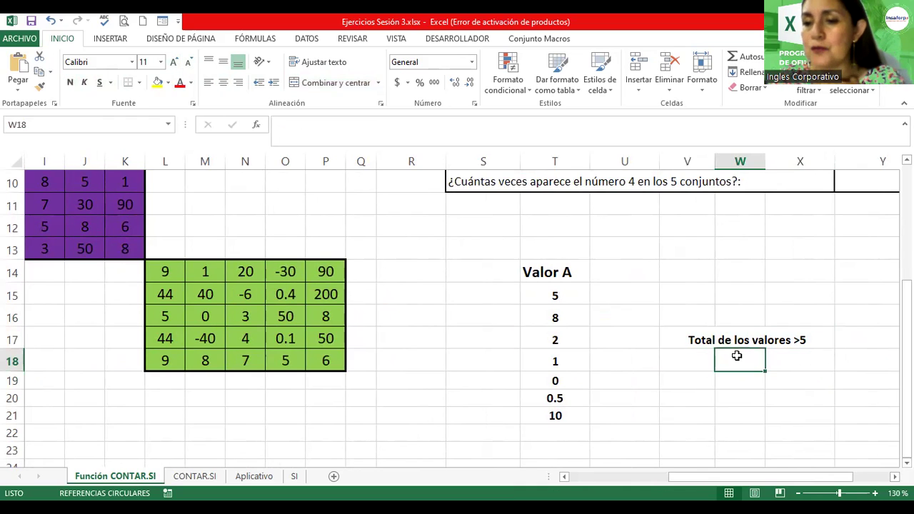
click(533, 274)
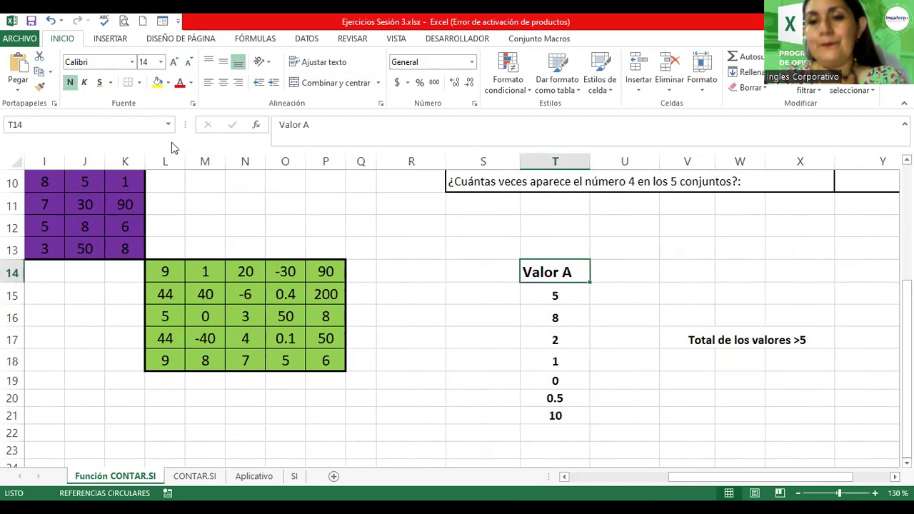
click(157, 82)
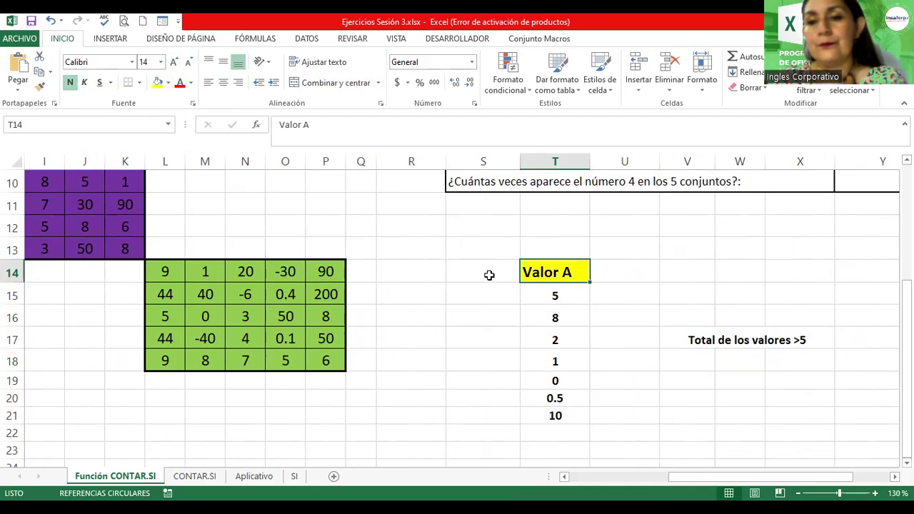
click(715, 340)
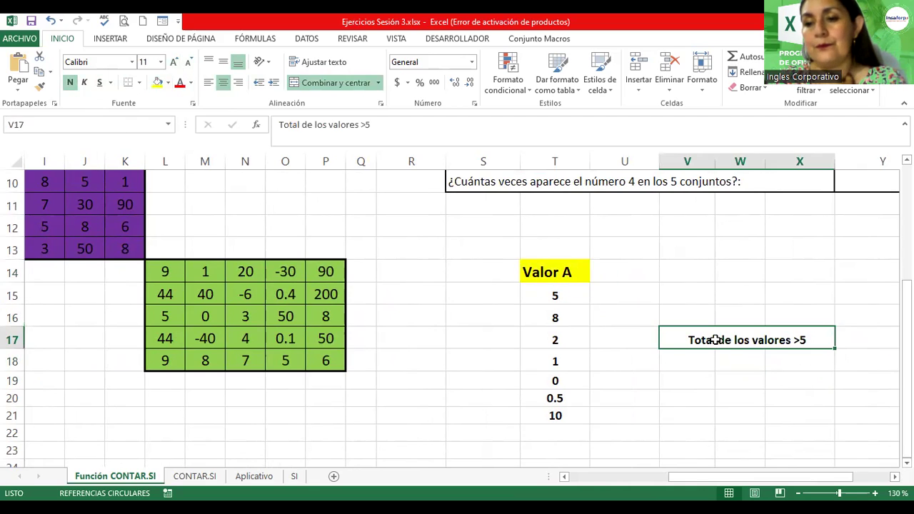
Step: Fill the merged V17:X17 total label yellow and select W18 below it
click(157, 82)
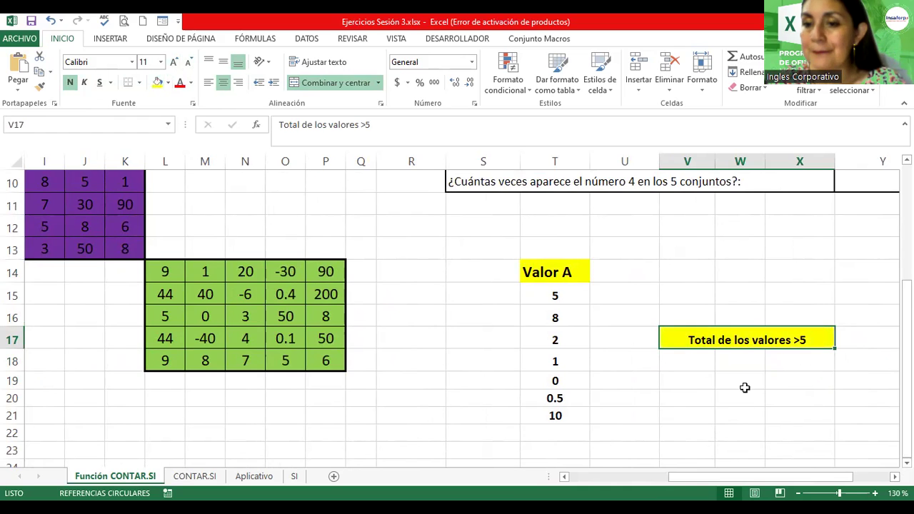
click(742, 362)
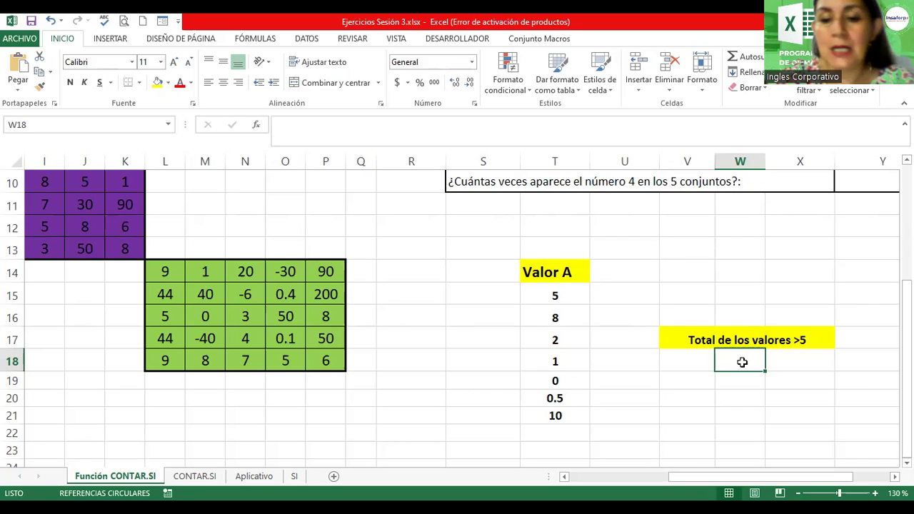
Step: Start a =SUMAR.SI( formula in W18 by choosing SUMAR.SI from autocomplete
text(=sumar)
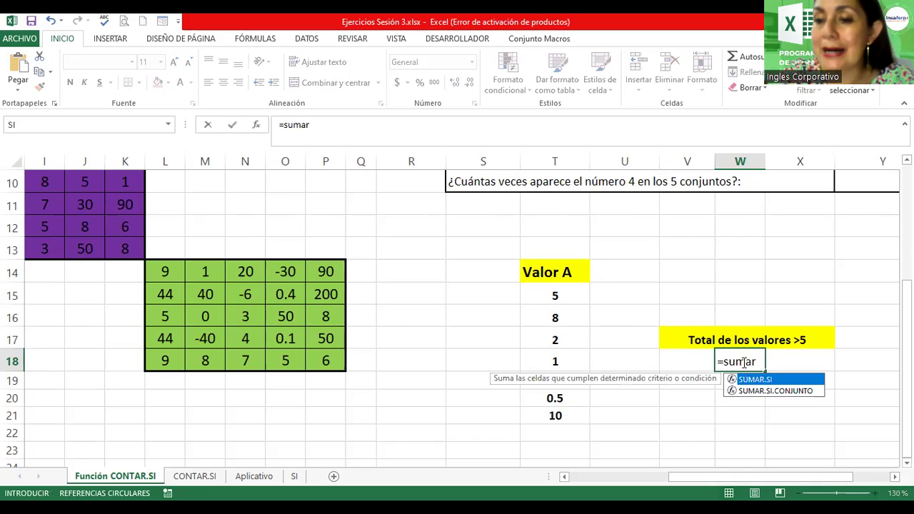
right_click(744, 364)
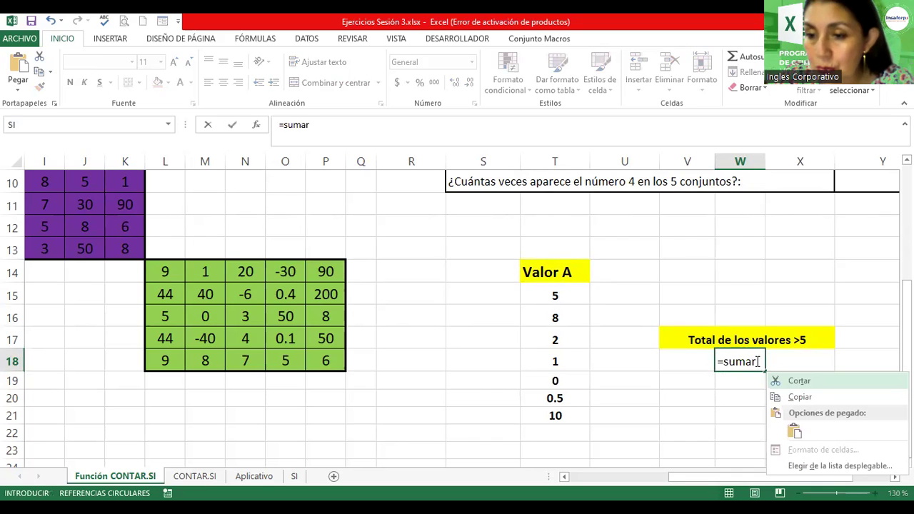
key(Escape)
text(.)
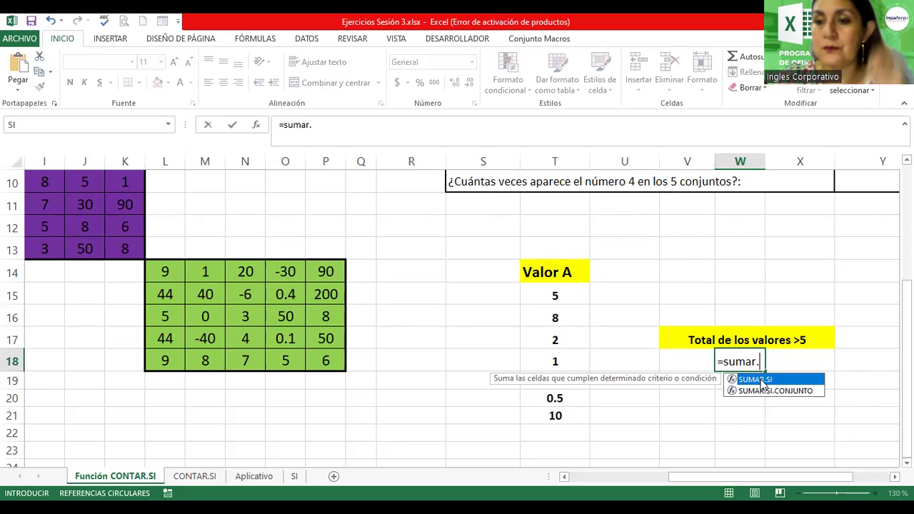
double_click(760, 384)
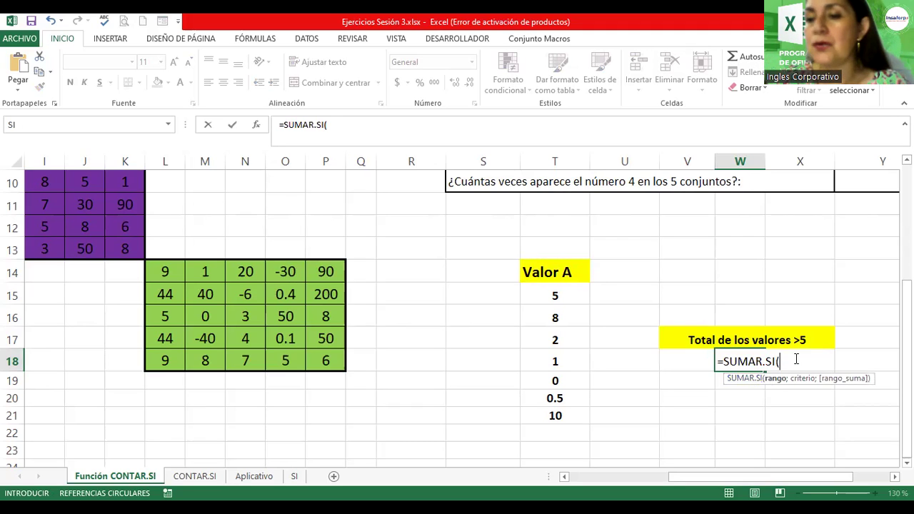
scroll(797, 359, right, 1)
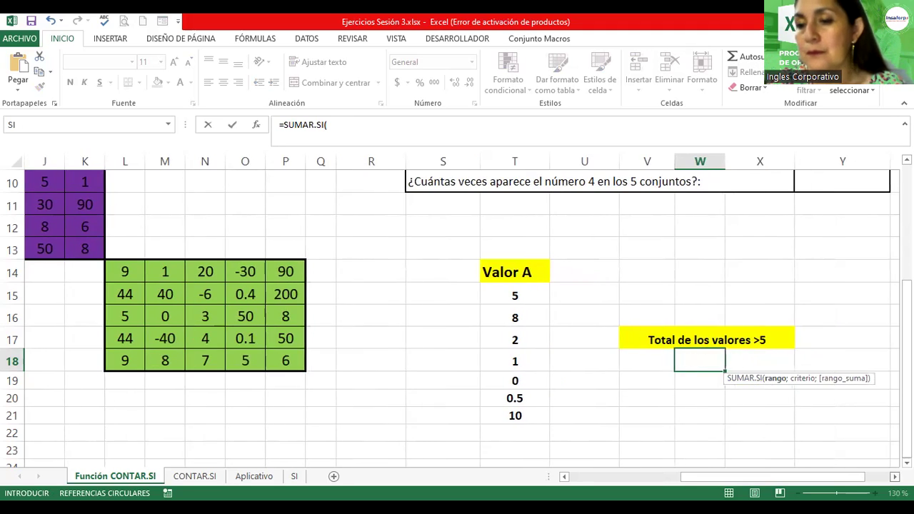
scroll(457, 314, right, 2)
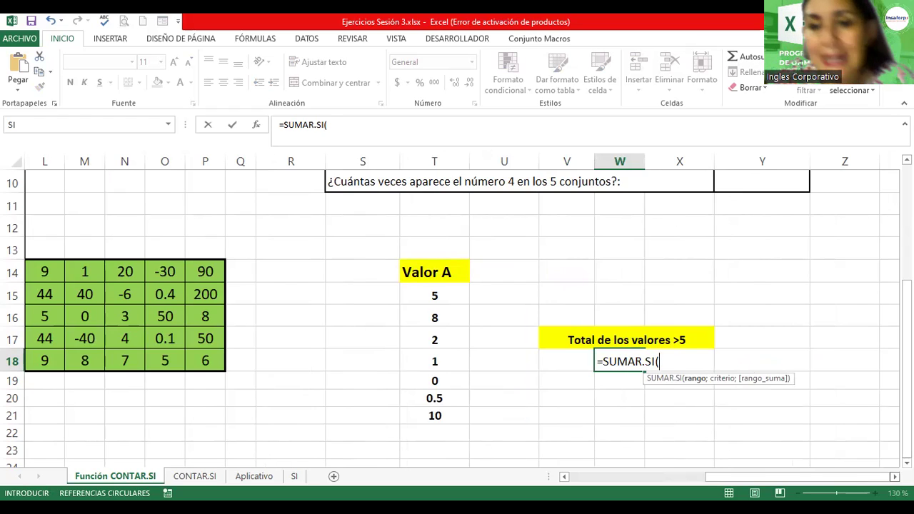
Step: Complete W18 as =SUMAR.SI(T15:T21;">5") so it totals 18
click(434, 294)
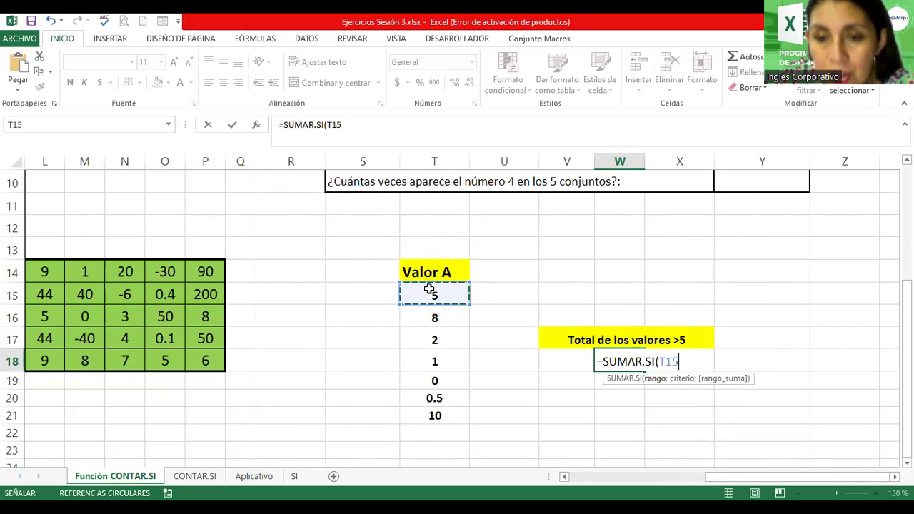
drag(434, 376, 436, 413)
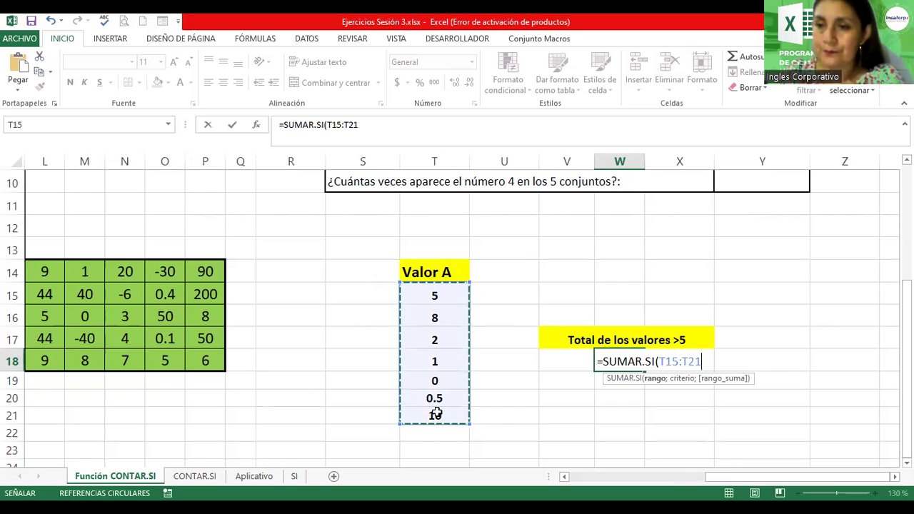
text(;)
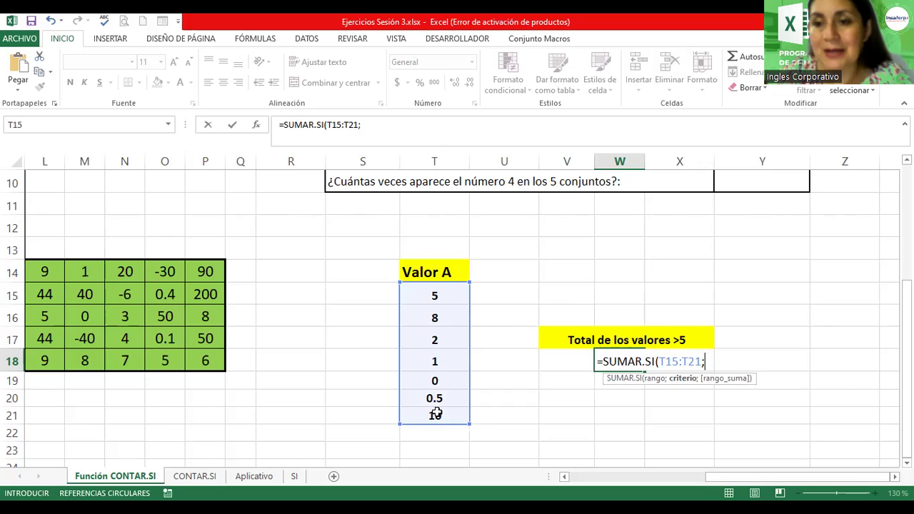
text("<)
key(BackSpace)
text(>)
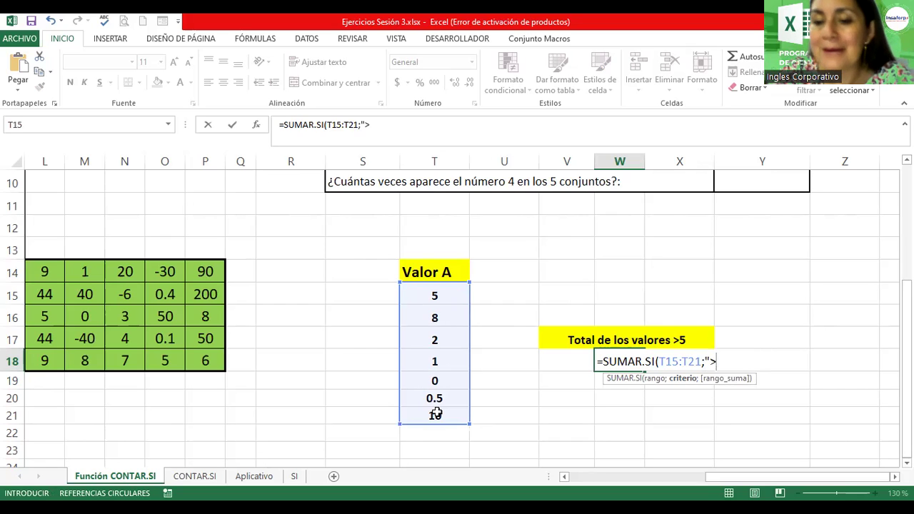
text(5")
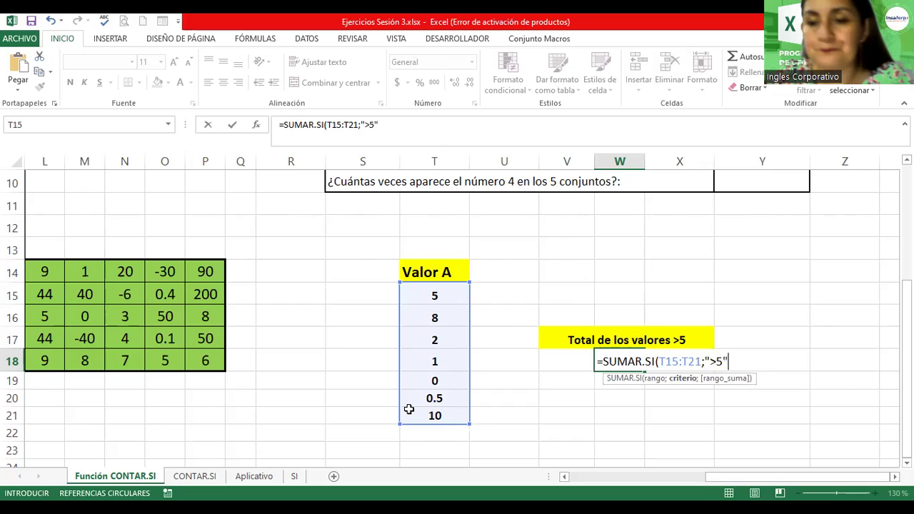
text())
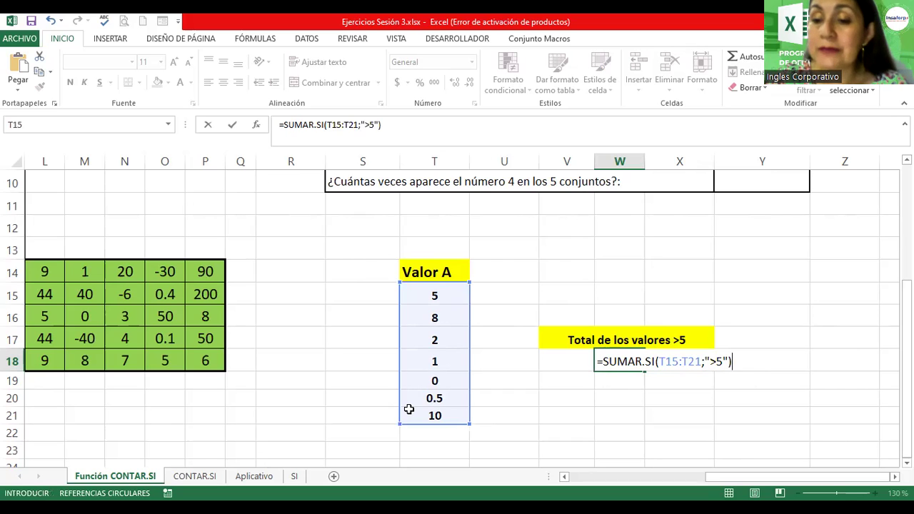
key(Return)
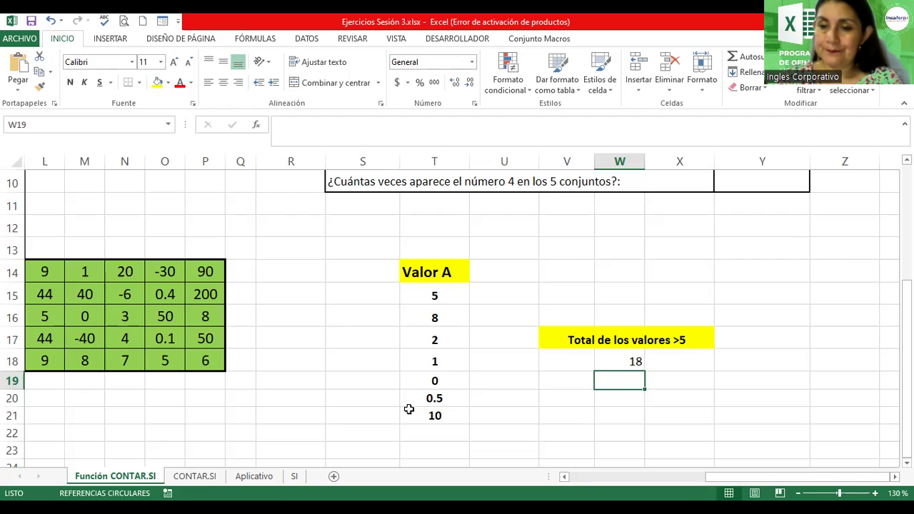
key(Up)
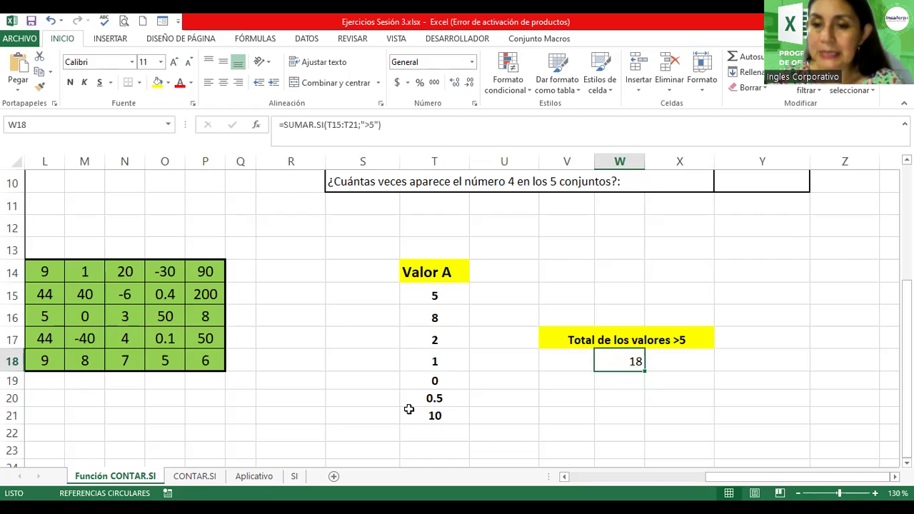
key(F2)
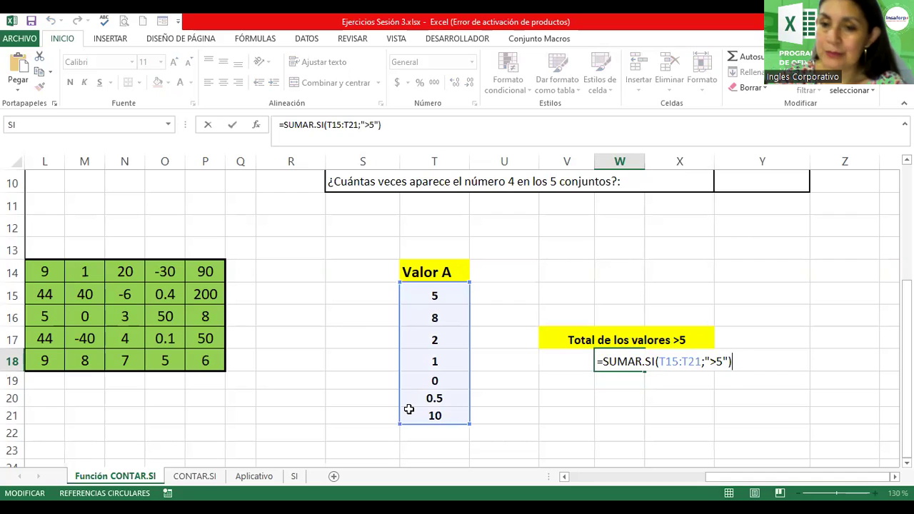
key(Return)
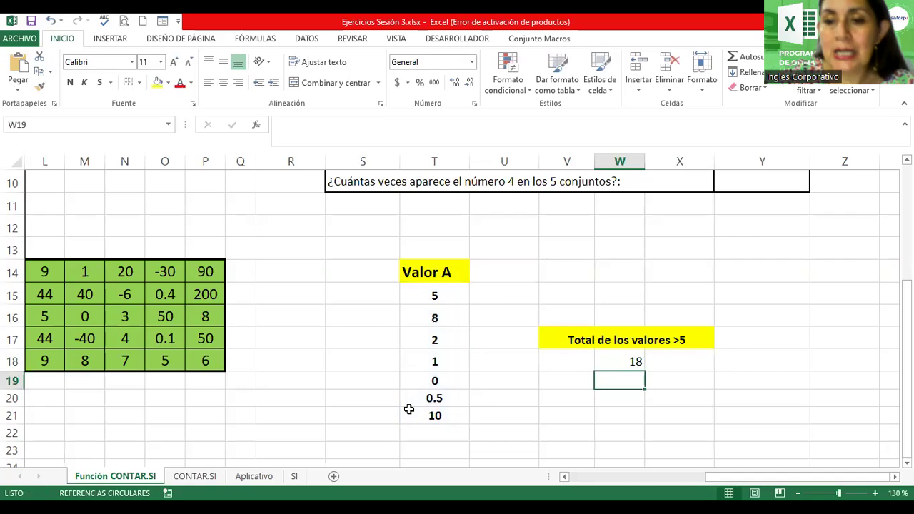
key(Down)
Step: Enter the label 'Total de los valores <=7' in V20
key(Left)
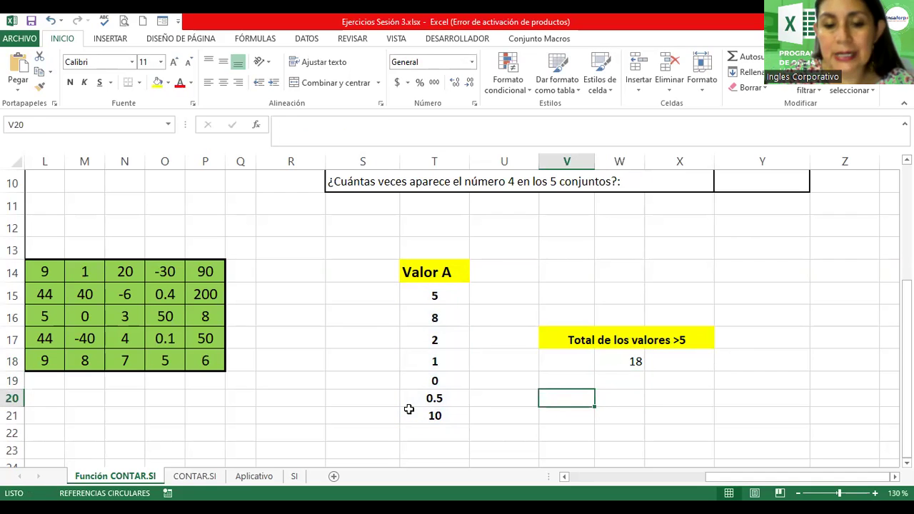
text(Total de los valores )
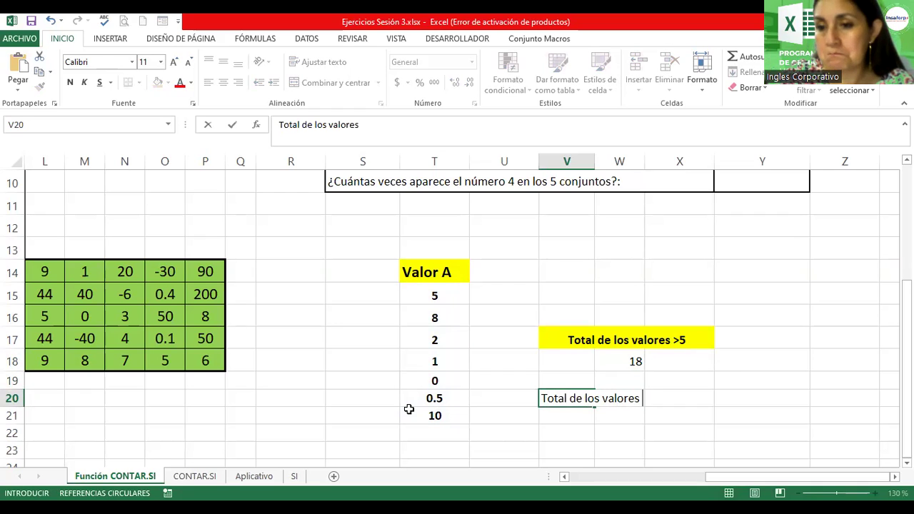
text(<=)
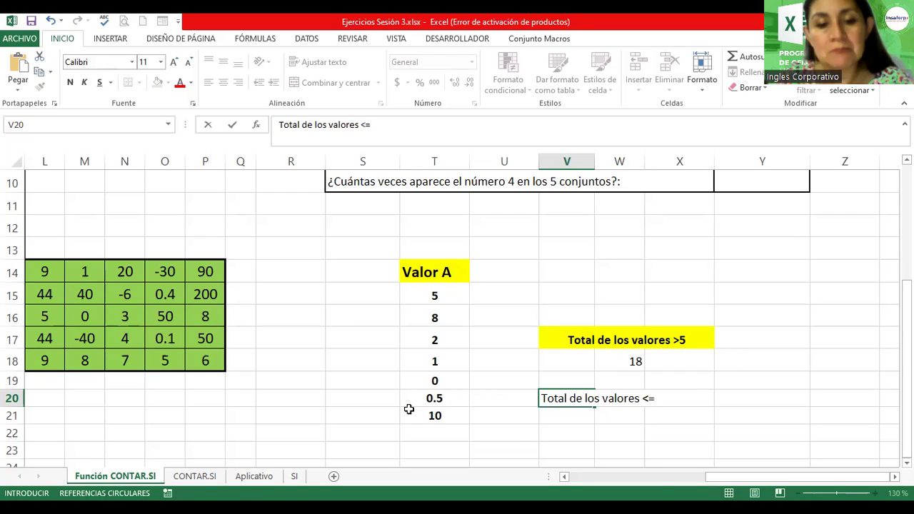
text(7)
key(ctrl+Return)
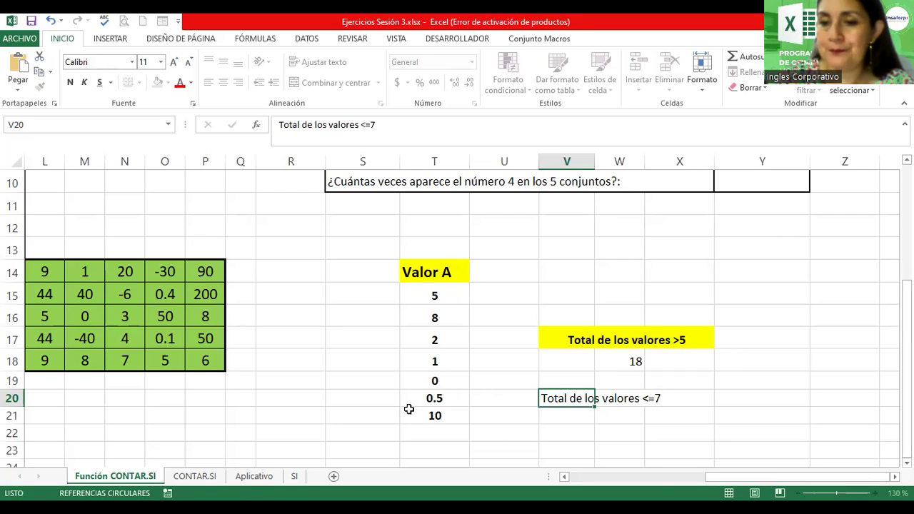
key(Return)
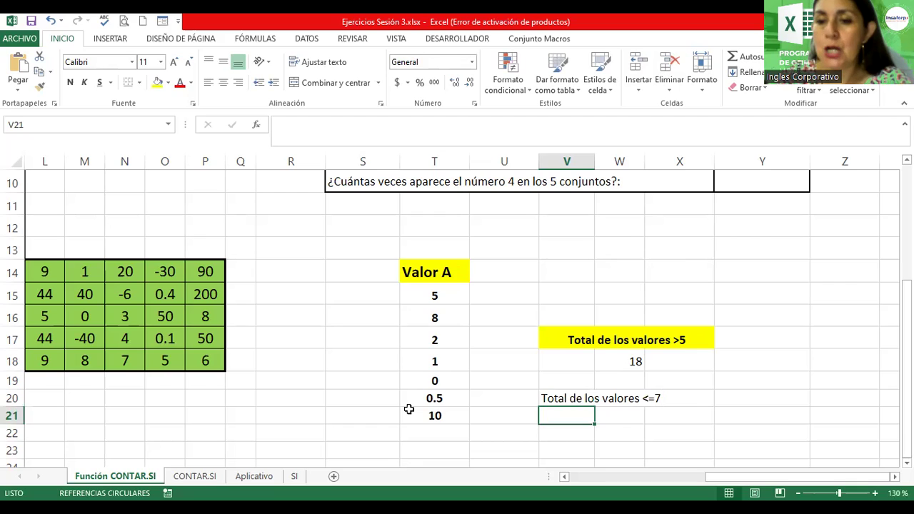
Step: Merge and centre V20:X20 with yellow fill and bold, then begin =sumar.si( in W21
key(Up)
key(shift+Right)
key(shift+Right)
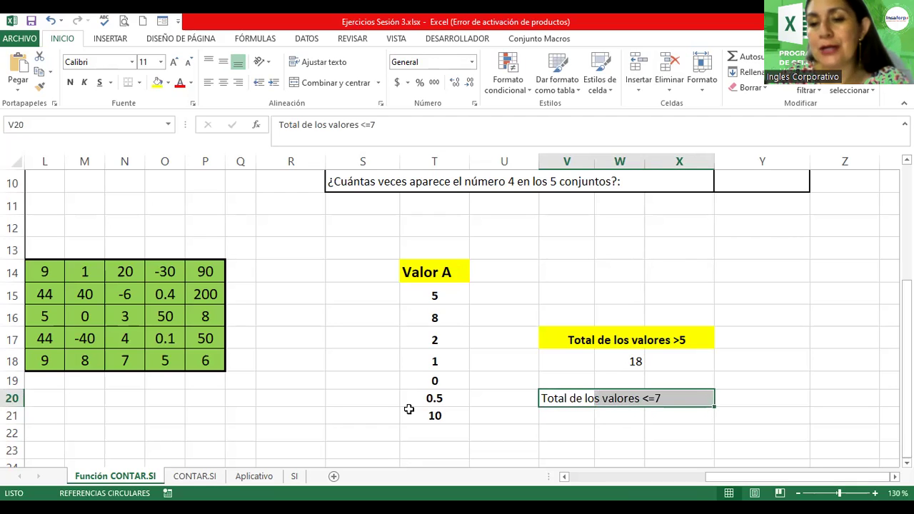
click(335, 84)
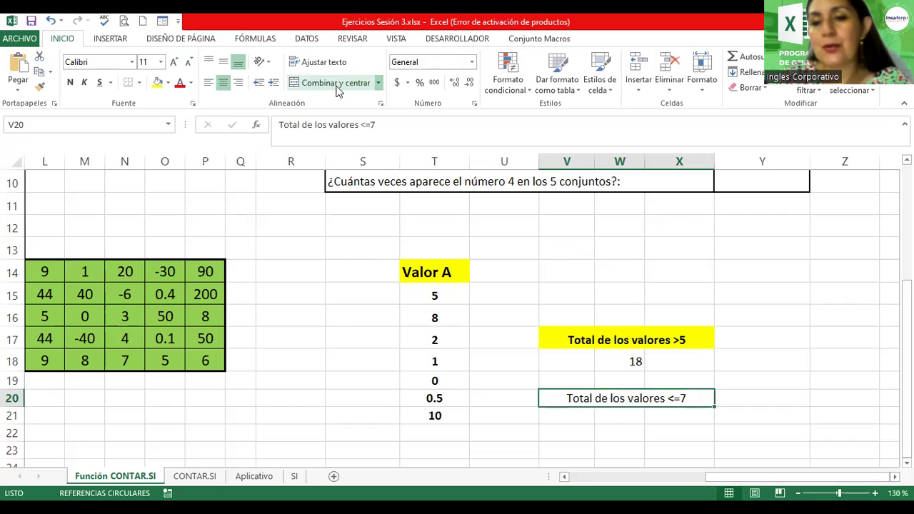
click(157, 82)
click(70, 82)
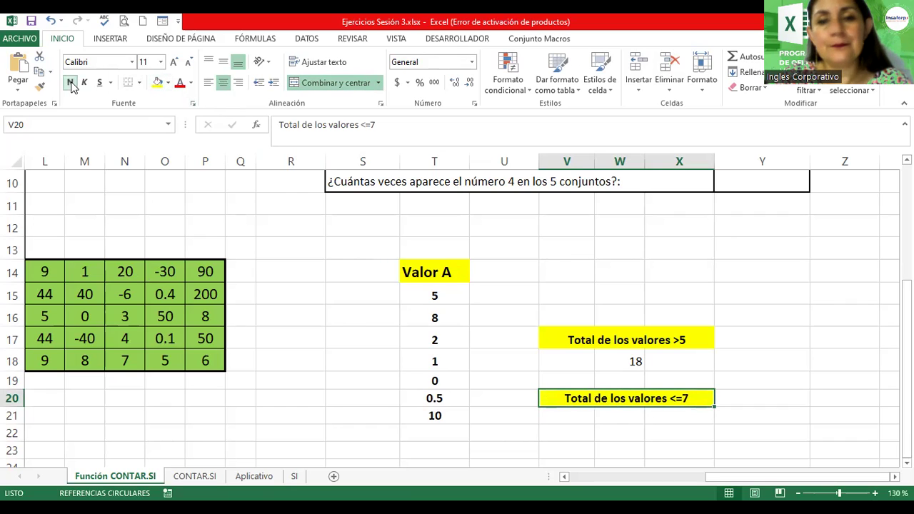
click(622, 412)
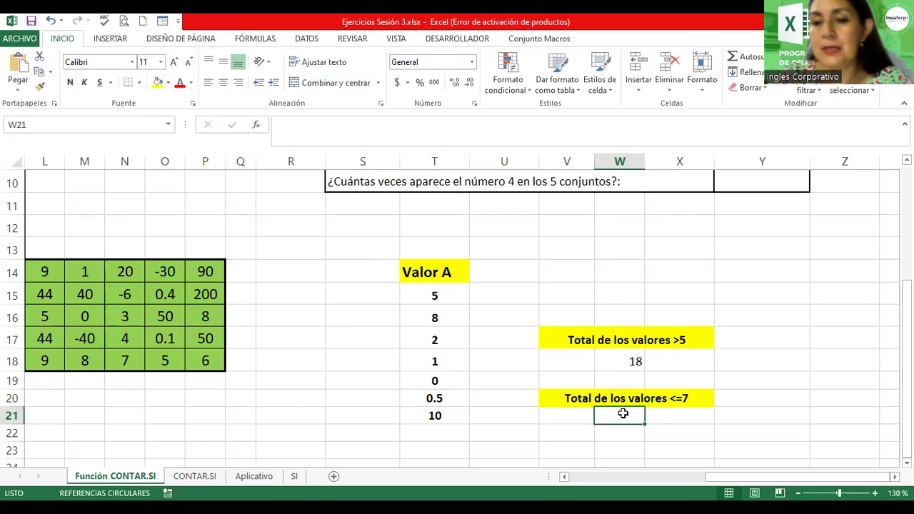
text(=)
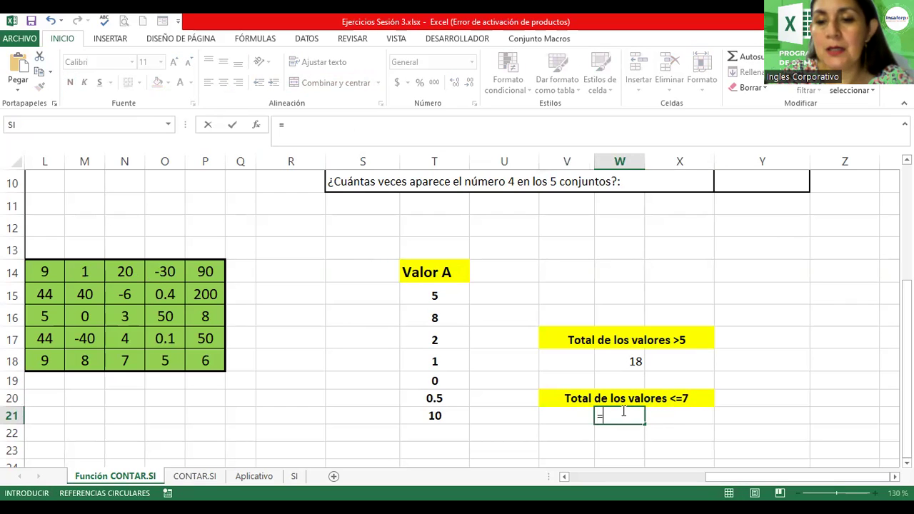
text(sumar.si)
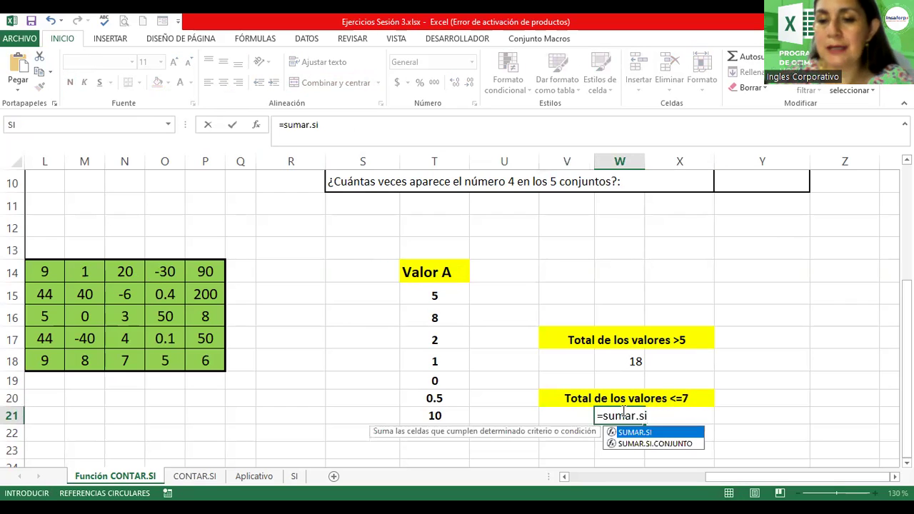
text(()
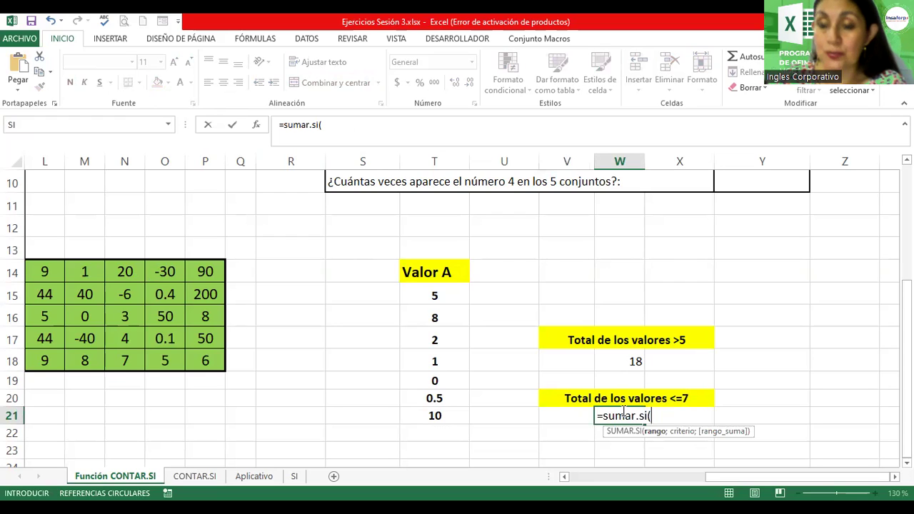
Step: Complete W21 as =SUMAR.SI(T15:T21;"<=7"), fixing the quotes, to return 8.5
click(439, 303)
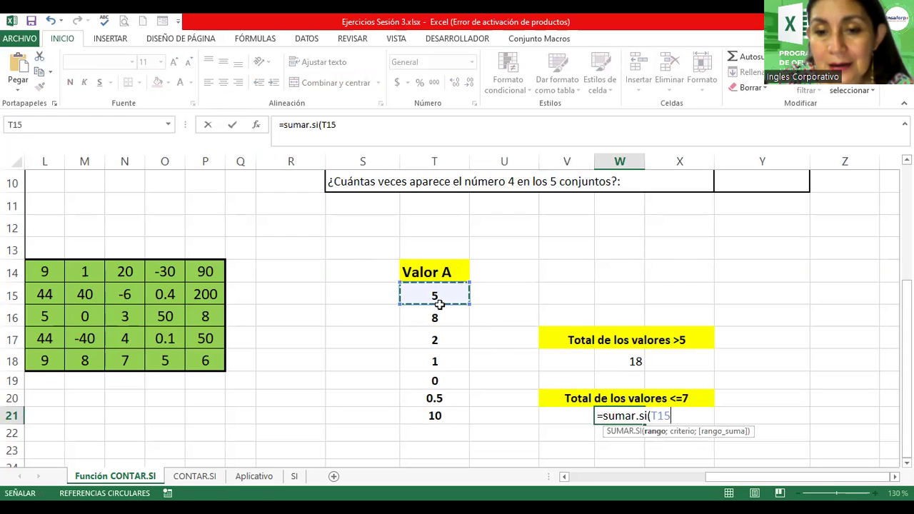
shift+click(437, 416)
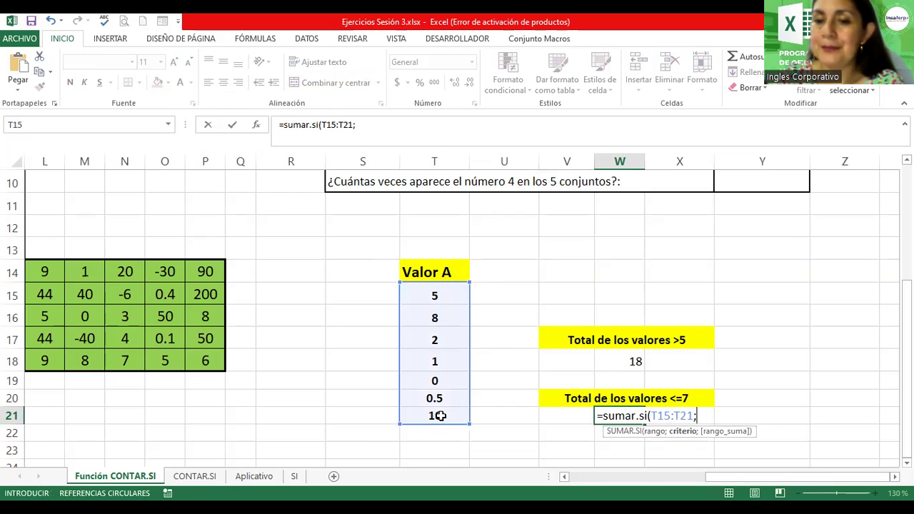
text(")
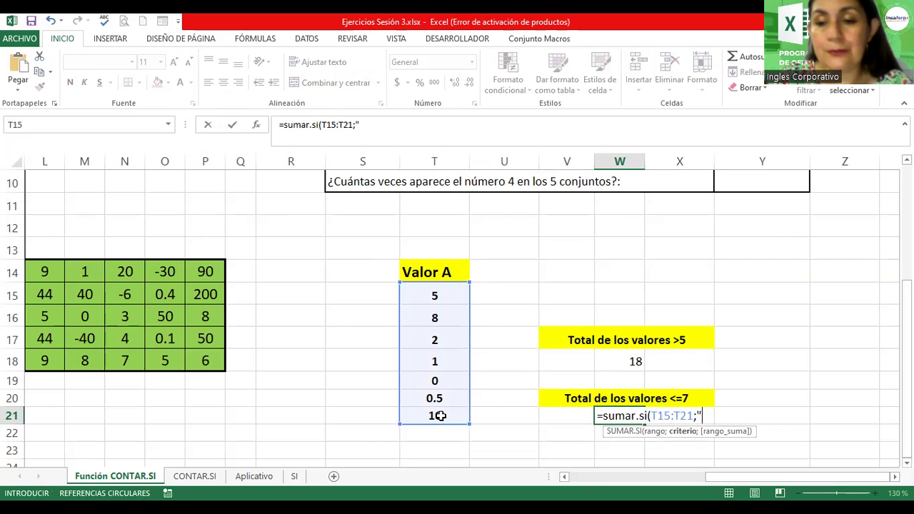
text(<)
text(=7)
text("))
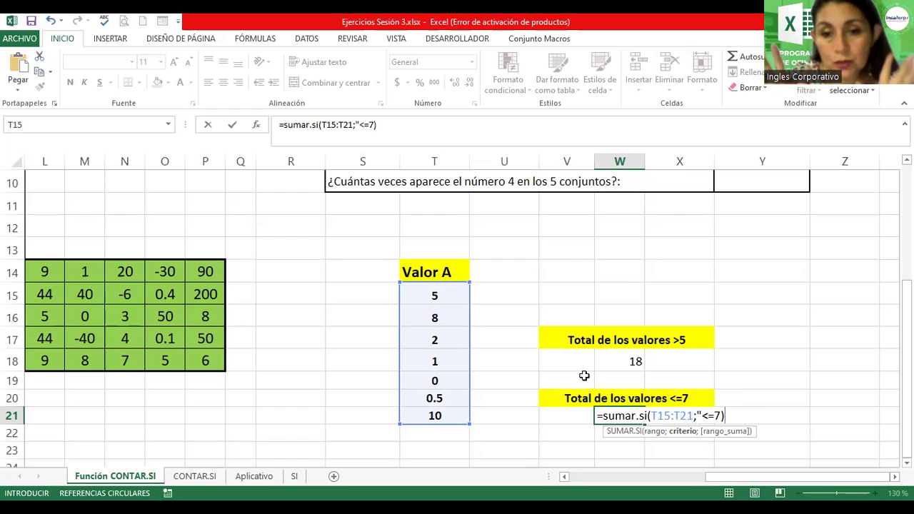
key(Return)
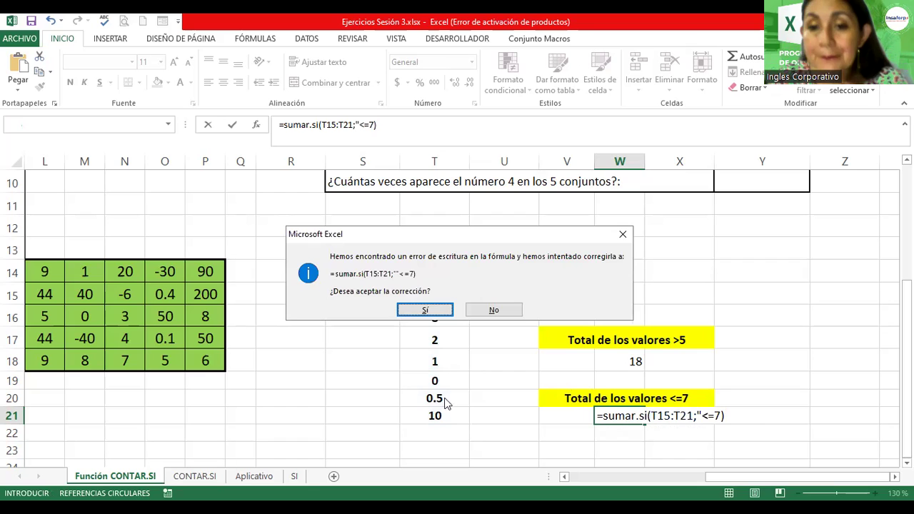
click(484, 311)
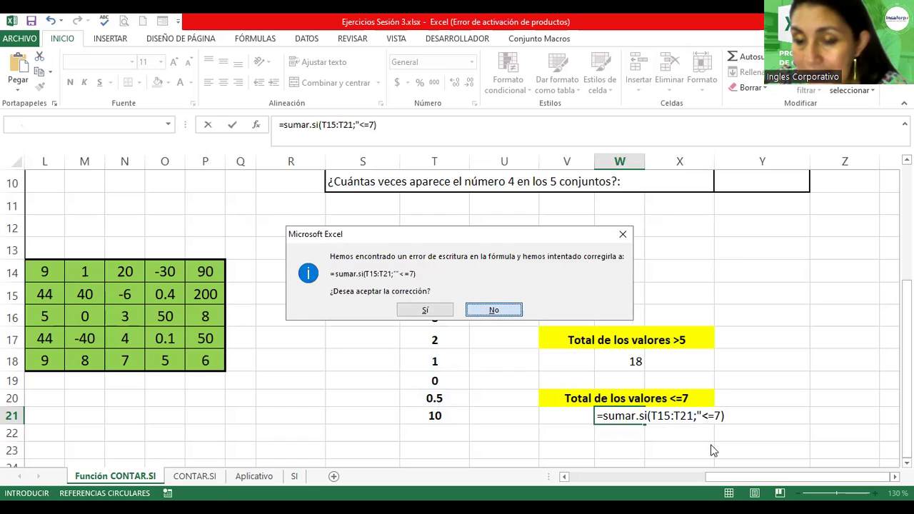
click(424, 336)
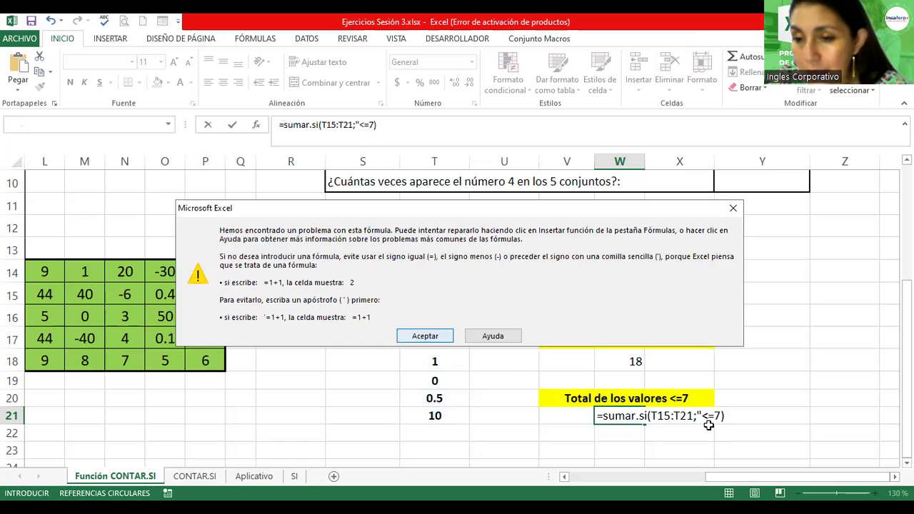
text("))
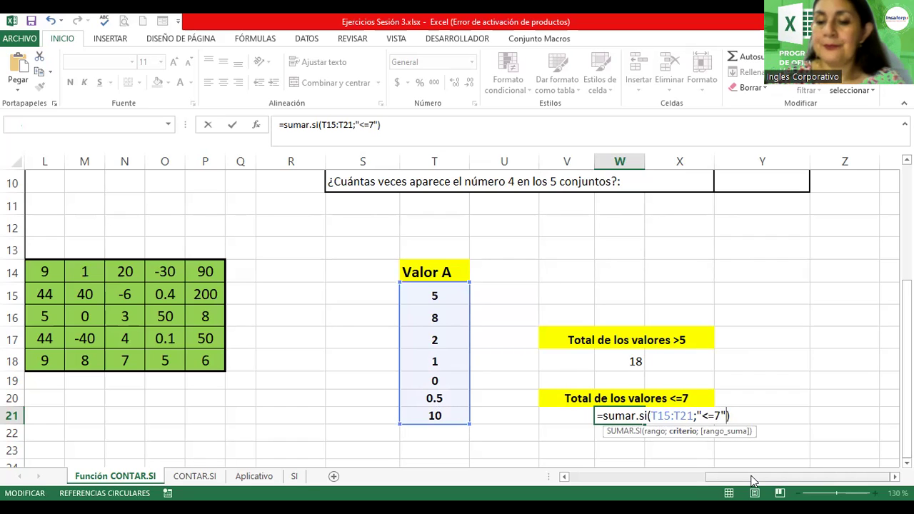
key(Return)
Step: Make the 18 total in W18 bold
key(Up)
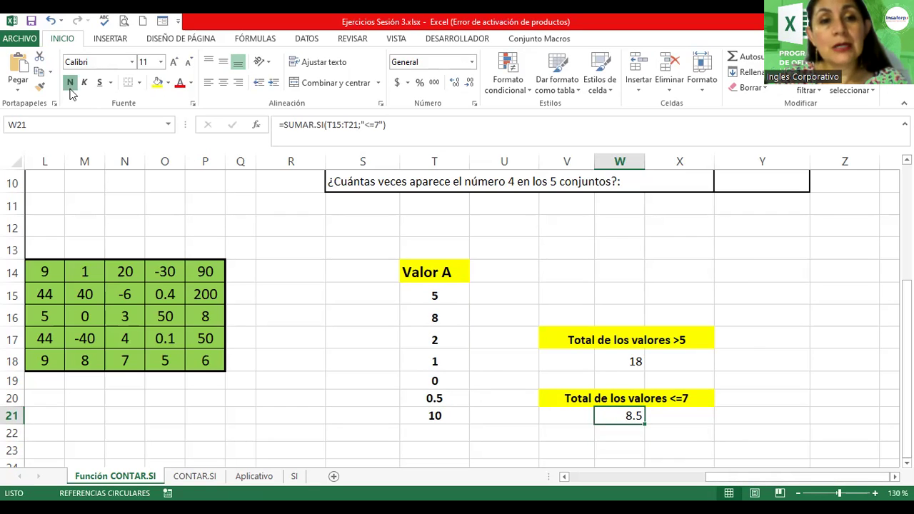
click(631, 360)
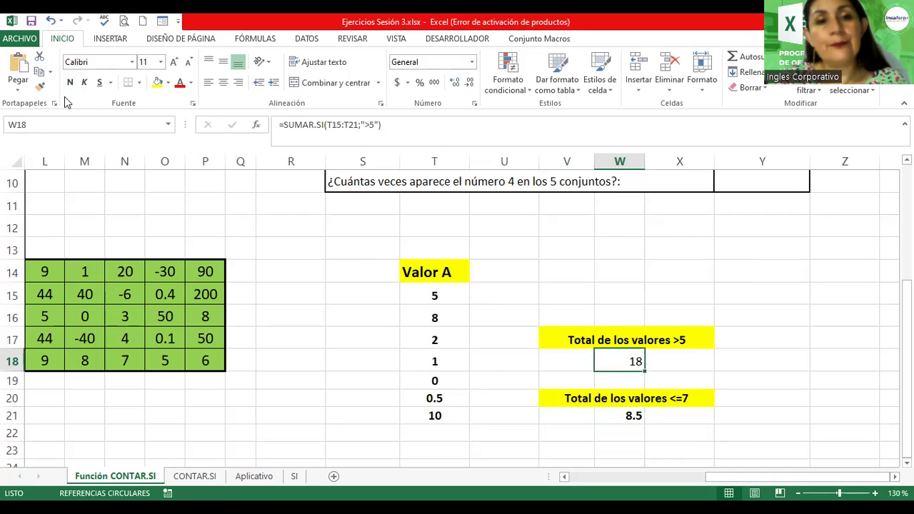
key(ctrl+n)
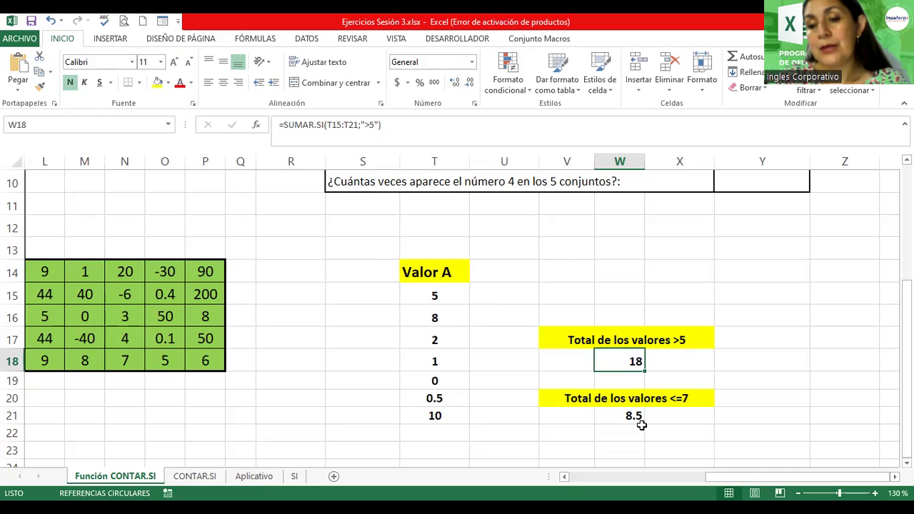
scroll(631, 416, up, 4)
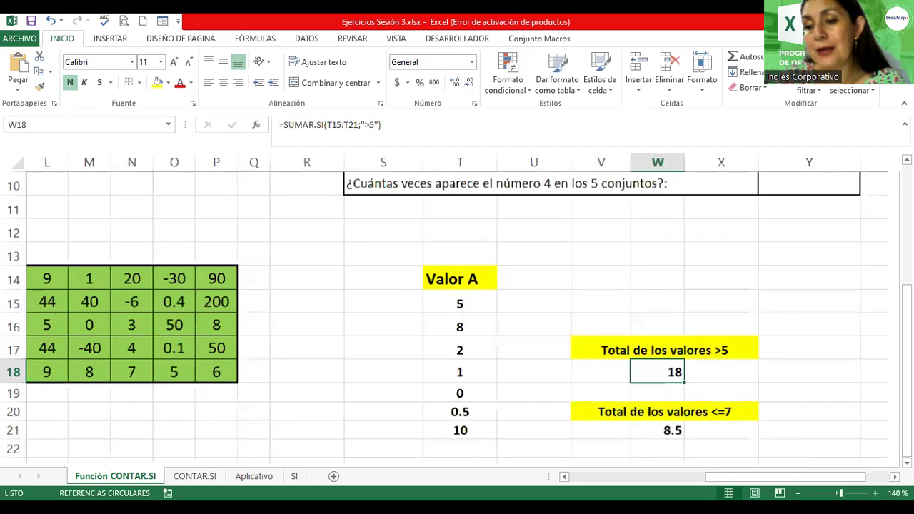
scroll(457, 321, down, 3)
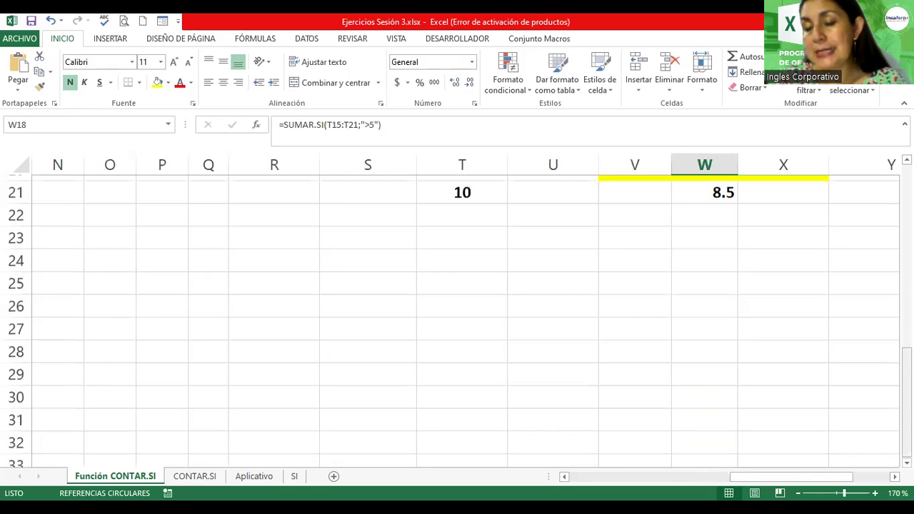
scroll(815, 335, up, 2)
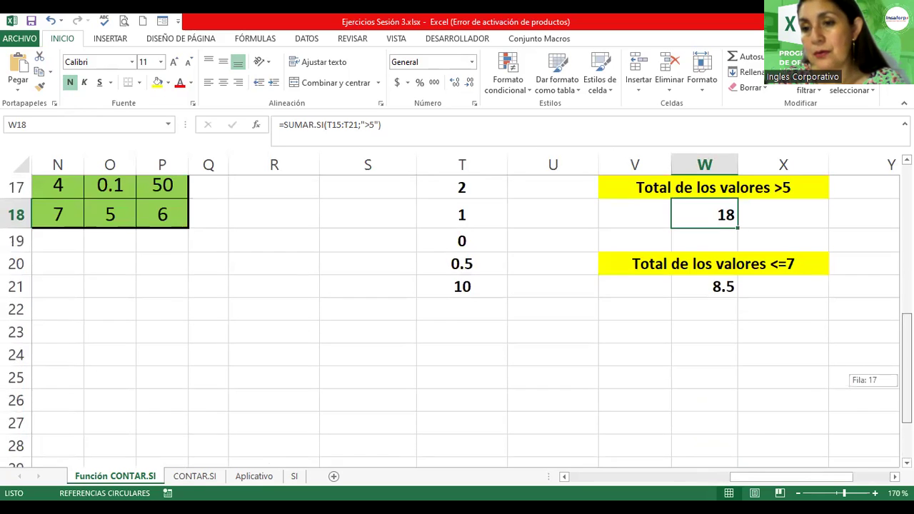
scroll(815, 335, up, 1)
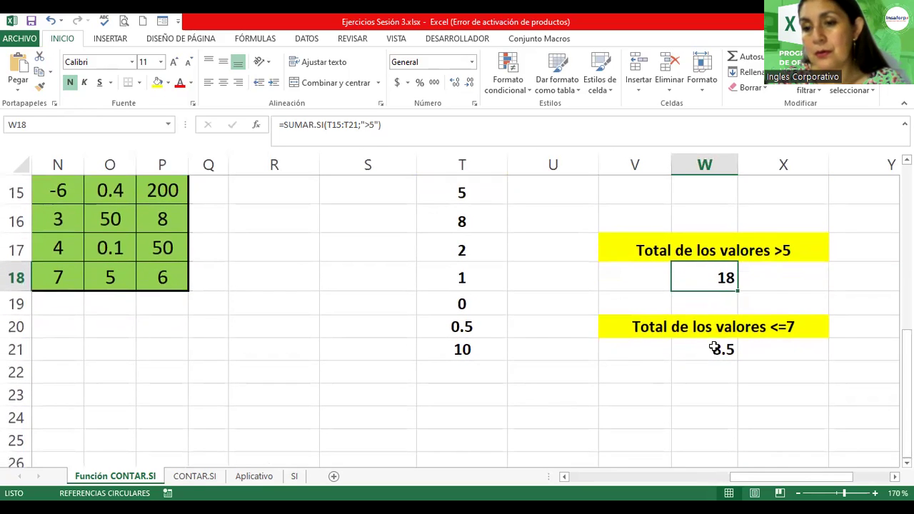
double_click(714, 348)
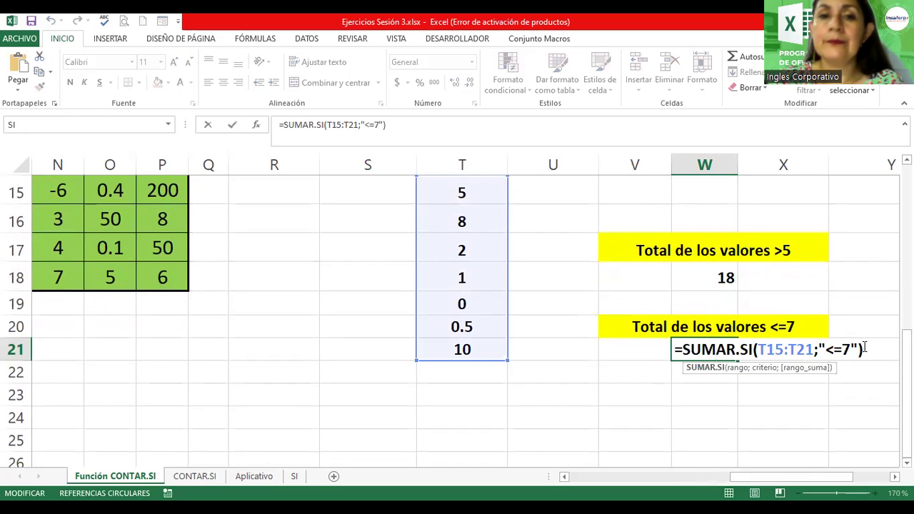
click(863, 347)
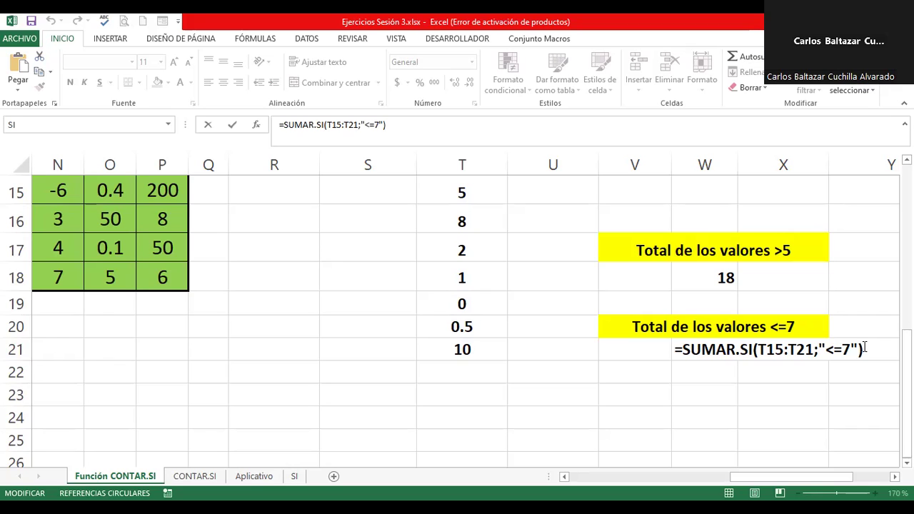
click(675, 351)
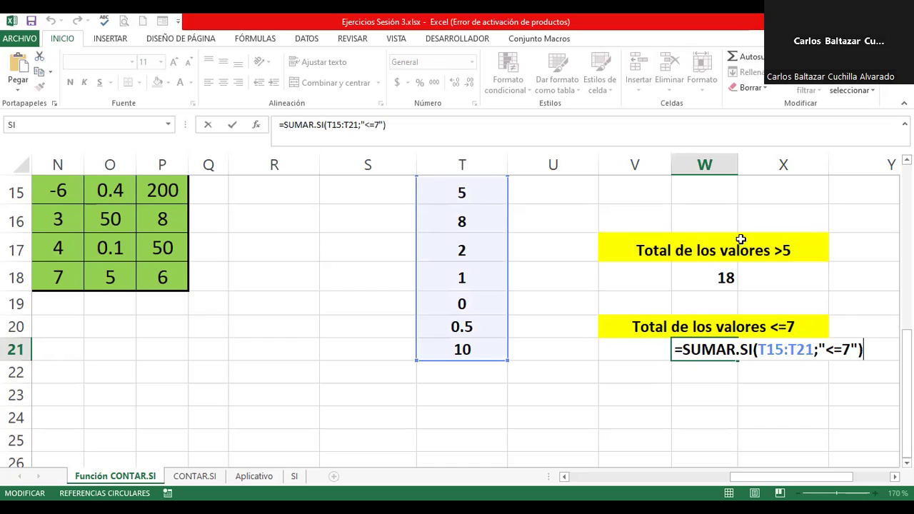
double_click(716, 276)
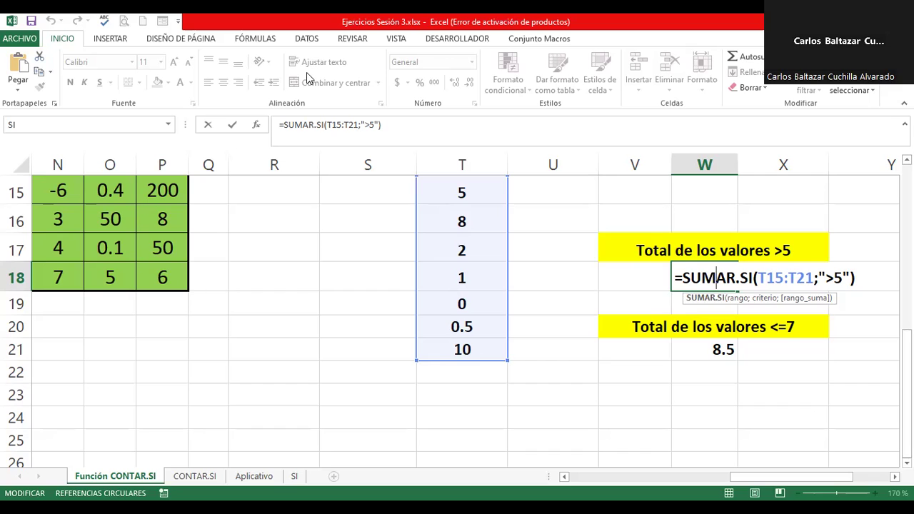
click(716, 349)
double_click(716, 349)
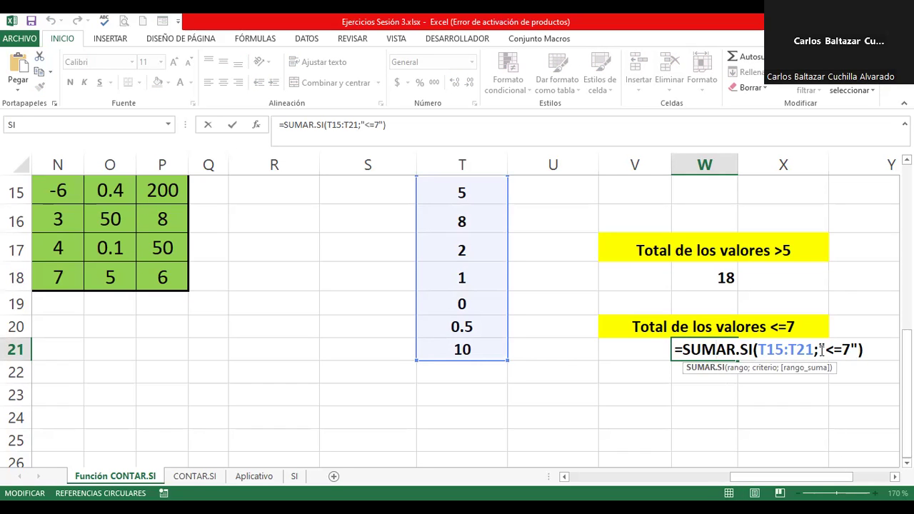
key(Return)
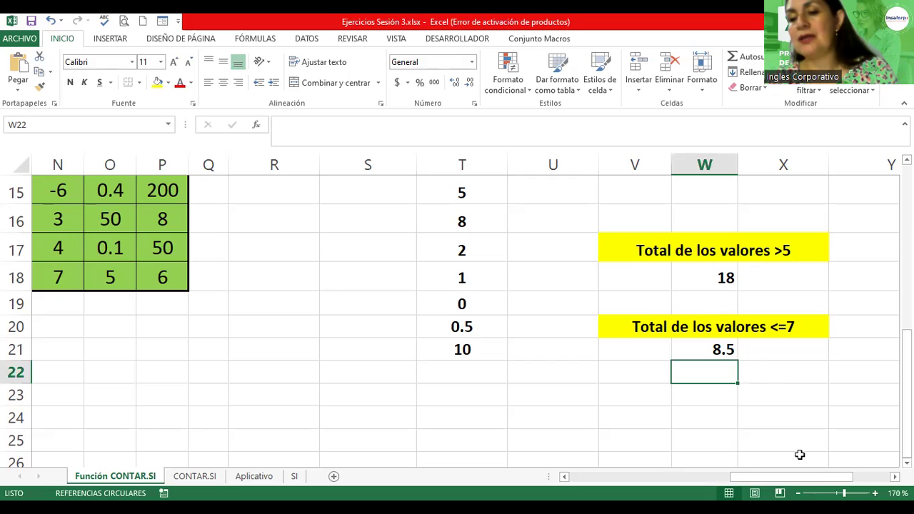
Step: Add the header 'Días' in S14 next to the Valor A column
ctrl+scroll(457, 307, down, 1)
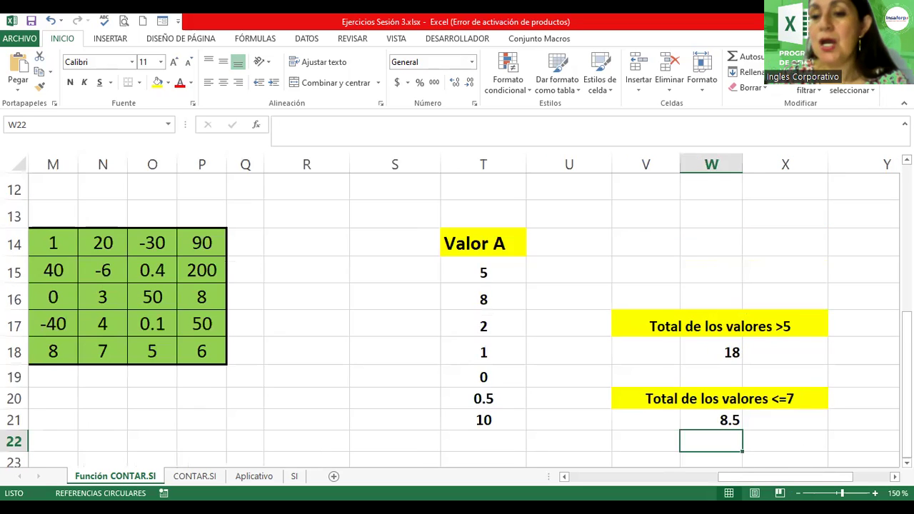
ctrl+scroll(456, 307, down, 1)
ctrl+scroll(457, 307, down, 1)
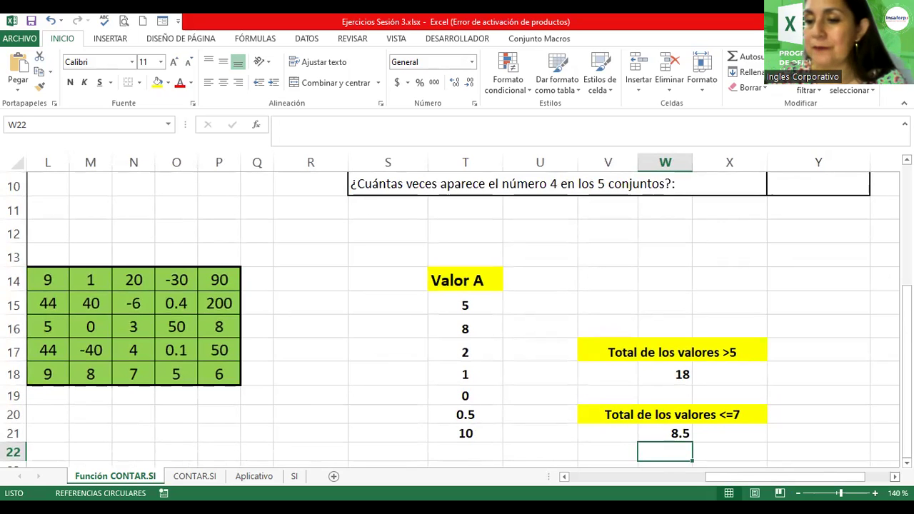
scroll(457, 307, right, 1)
scroll(457, 307, right, 1)
scroll(457, 307, right, 2)
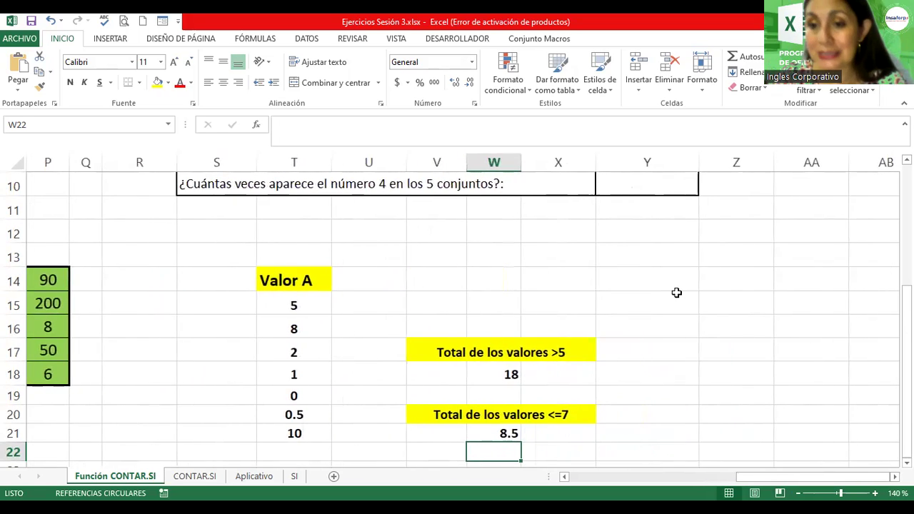
click(220, 280)
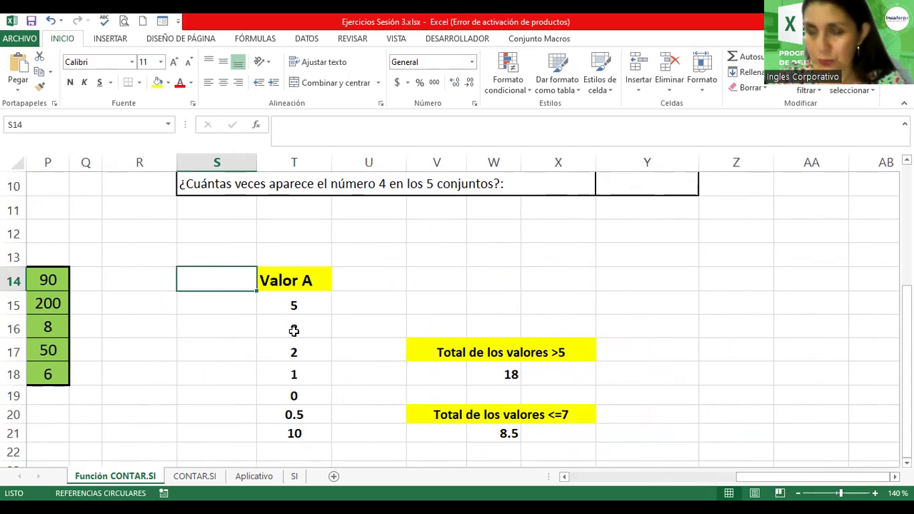
double_click(205, 285)
text(Día)
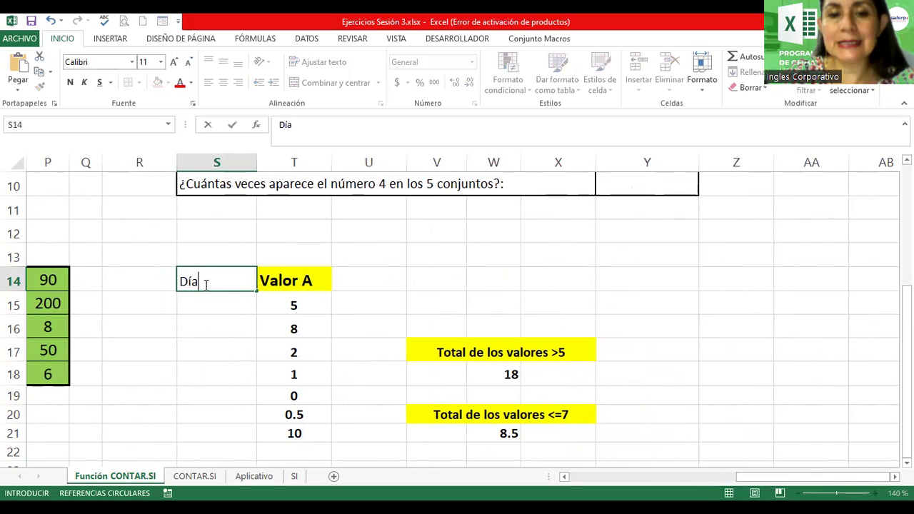
key(Return)
click(204, 284)
text(2)
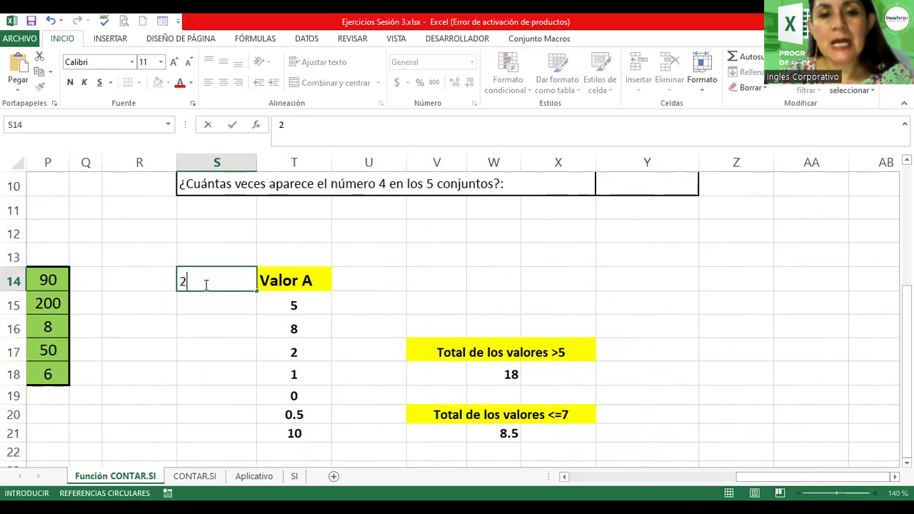
key(BackSpace)
text(Ddías)
key(BackSpace)
key(BackSpace)
key(BackSpace)
key(BackSpace)
text(ías)
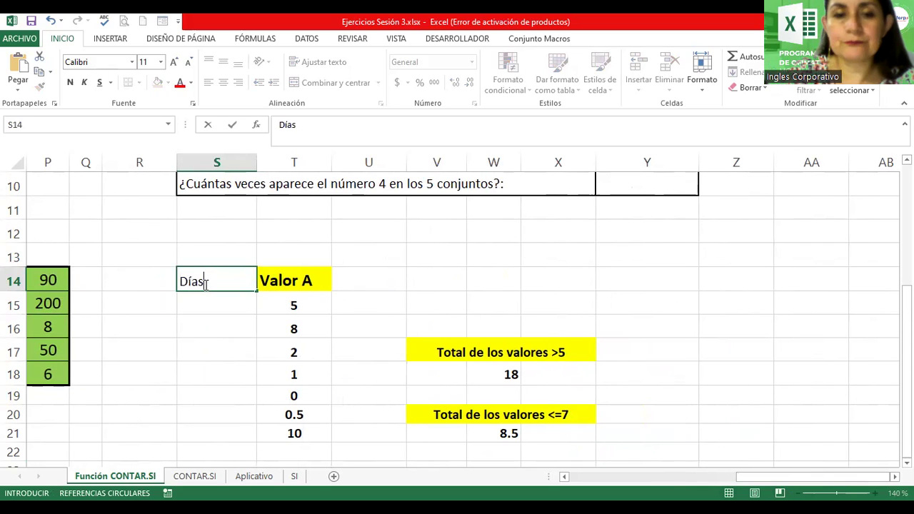
key(Return)
Step: Enter Lunes and Martes in S15:S16 and fill the weekday series down to S21
text(L)
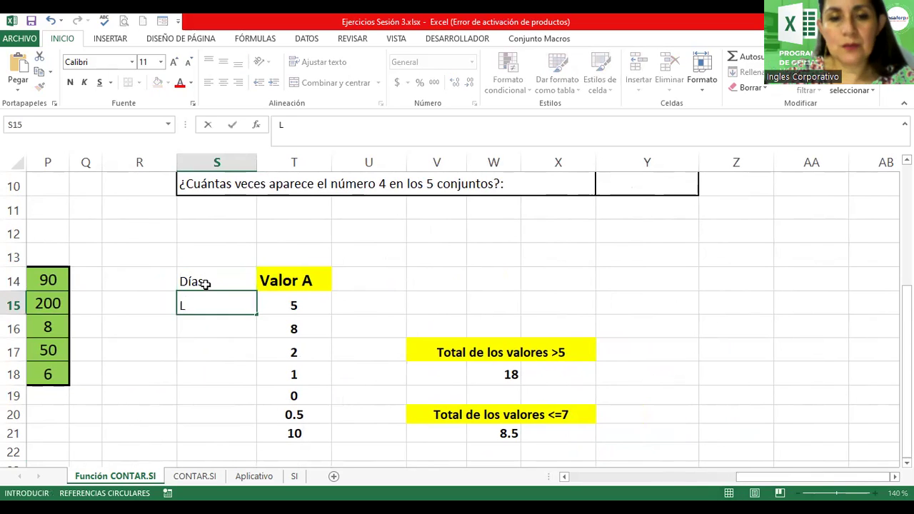
text(unes)
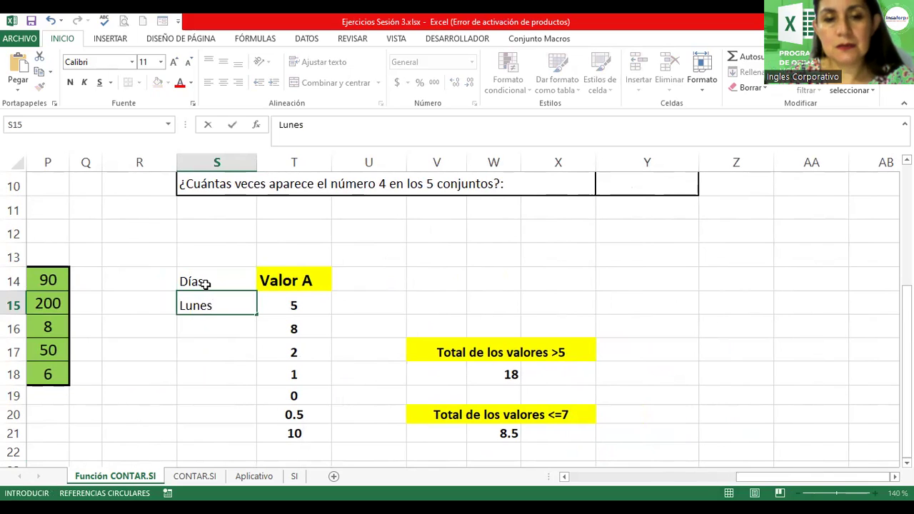
key(Return)
text(Markte)
key(BackSpace)
key(BackSpace)
key(BackSpace)
text(tes)
key(Return)
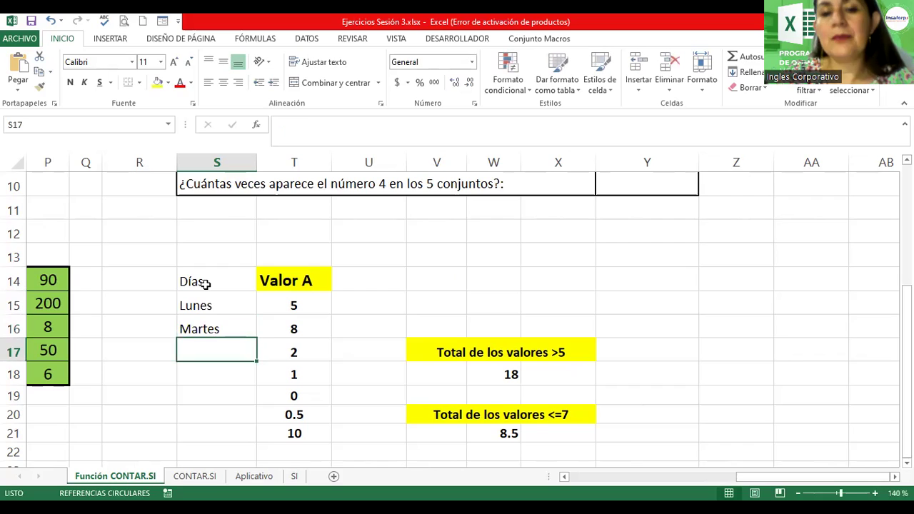
click(217, 330)
drag(256, 339, 241, 441)
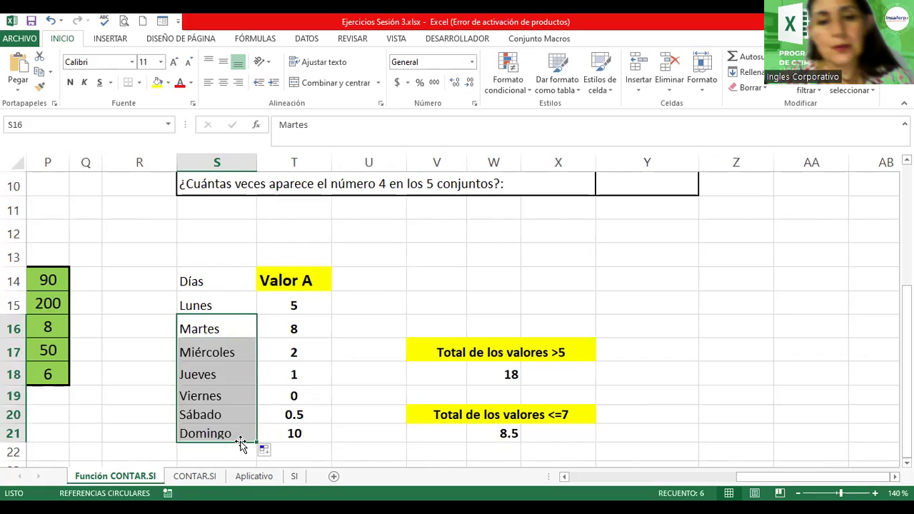
Step: Overwrite S18 and S20 with Lunes
click(207, 376)
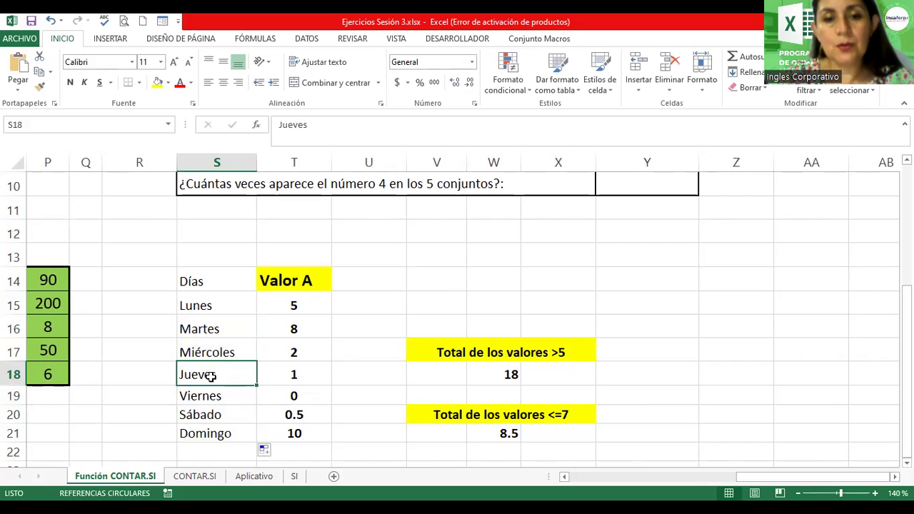
text(Lunes)
key(Return)
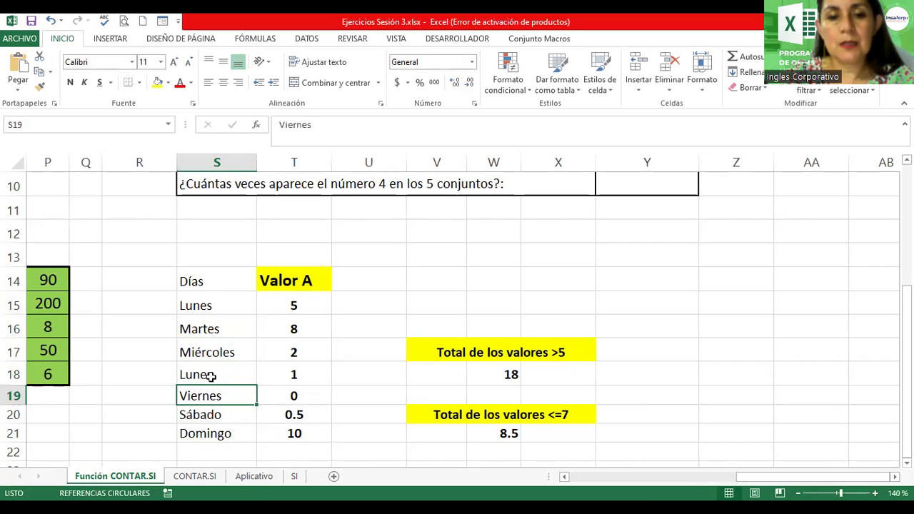
click(200, 415)
text(Lunes)
key(Return)
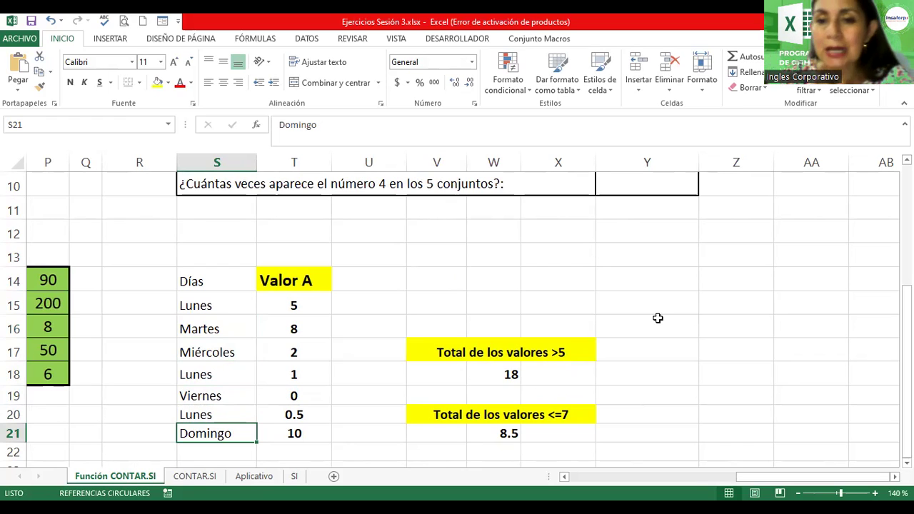
click(435, 303)
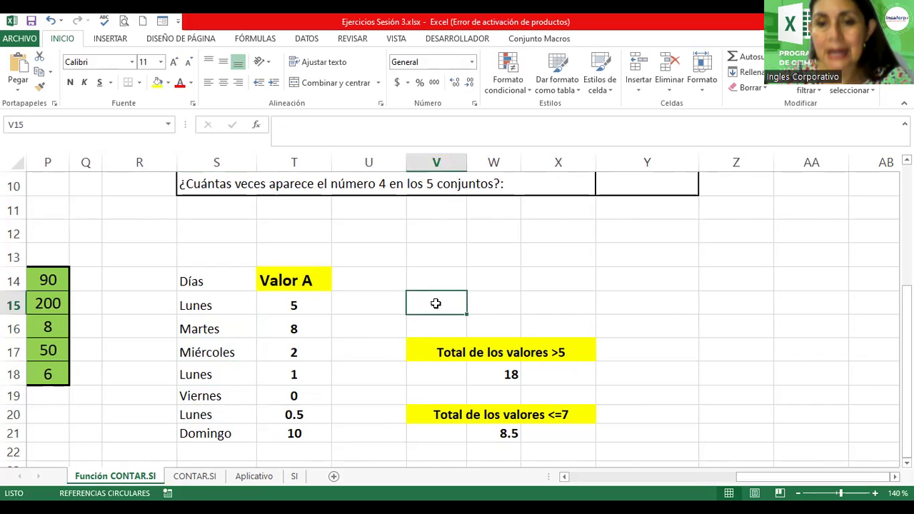
text(Sumar)
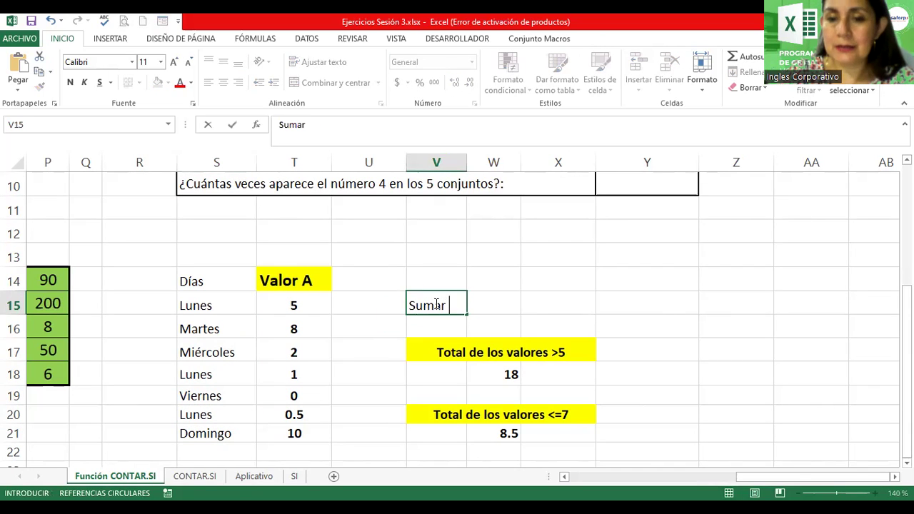
text( los valores del día Lunes)
key(Return)
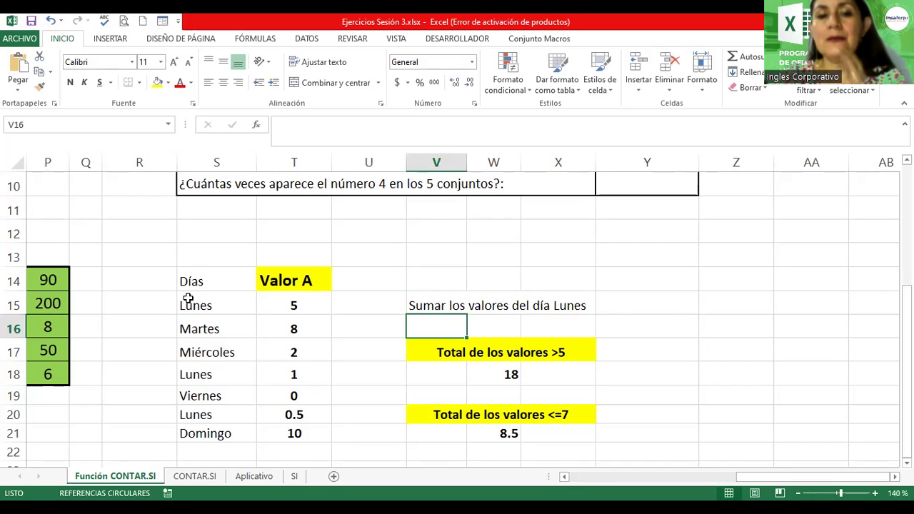
Step: Copy the Valor A header's yellow bold format onto Días in S14, and start =sumar.si( in Y15
click(269, 279)
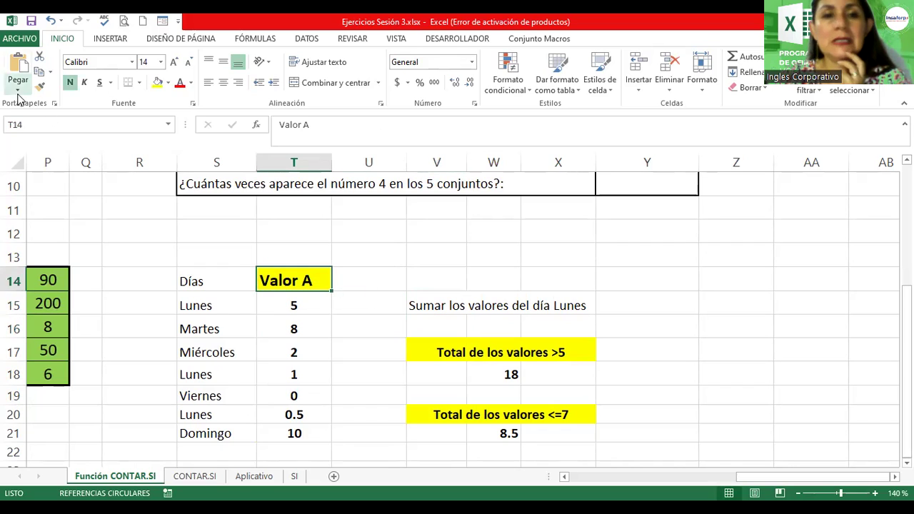
click(39, 85)
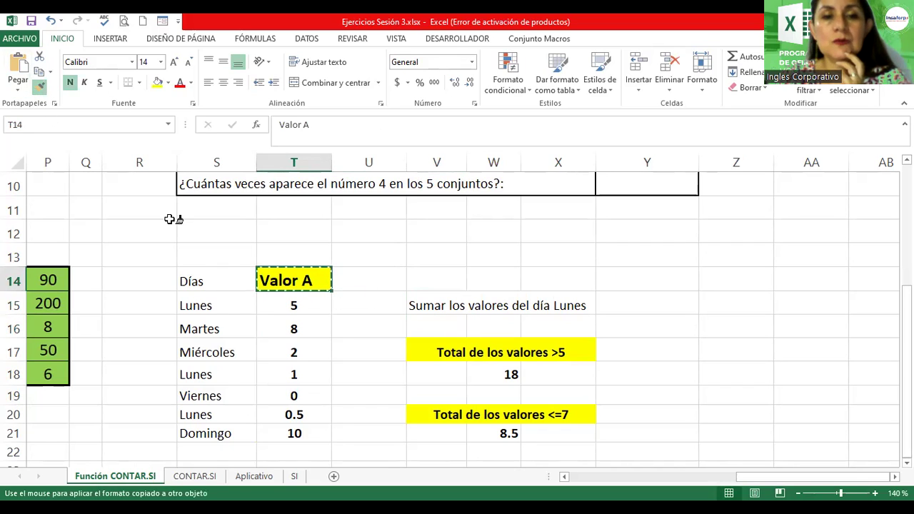
click(205, 280)
click(636, 300)
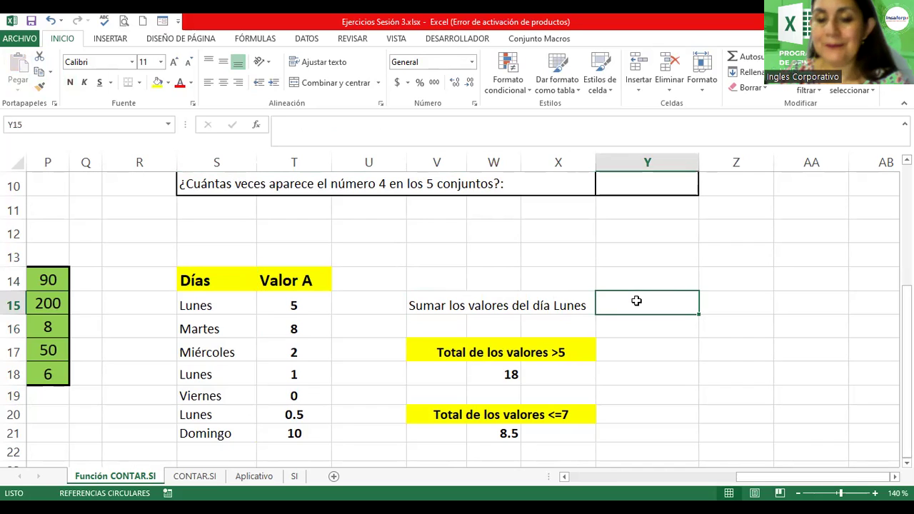
text(=sumar.si()
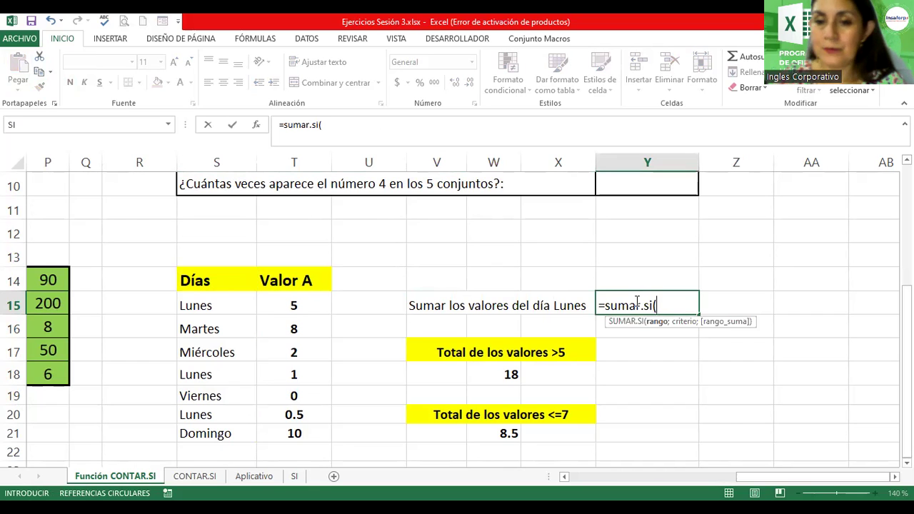
Step: Build =sumar.si(S15:S21;"Lunes";T15:T21) in Y15 from the Días criteria and Valor A sums
drag(191, 307, 202, 434)
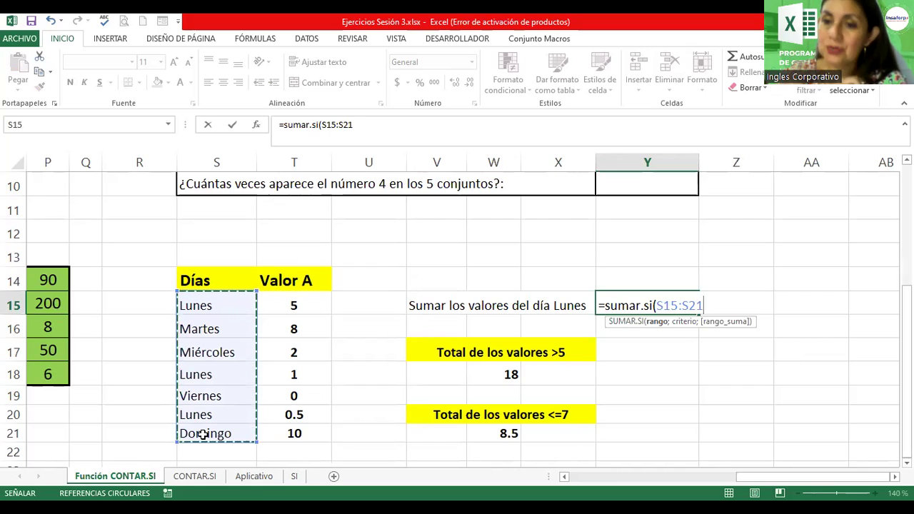
text(;)
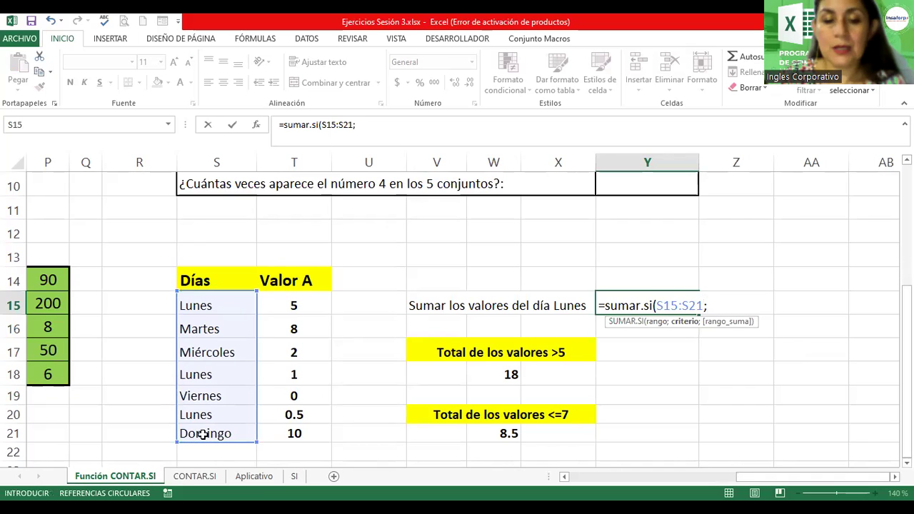
text(")
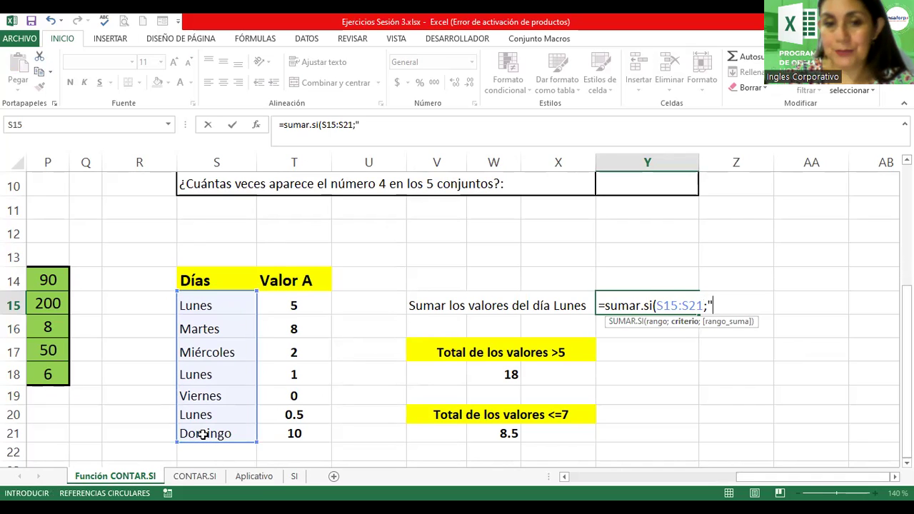
text(Lunes)
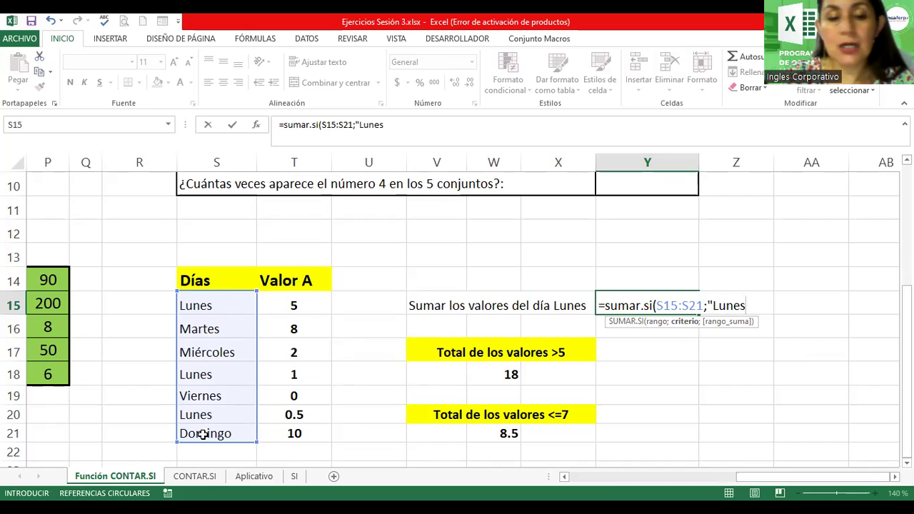
text(")
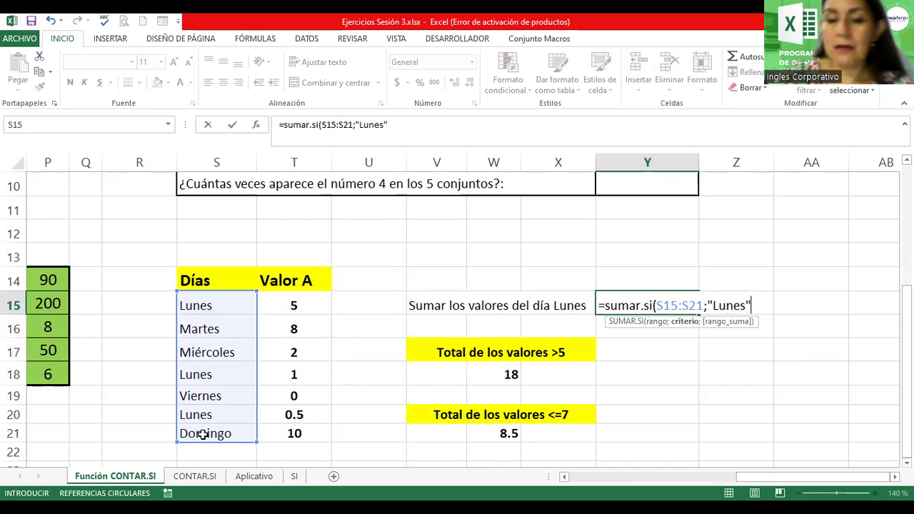
text(;)
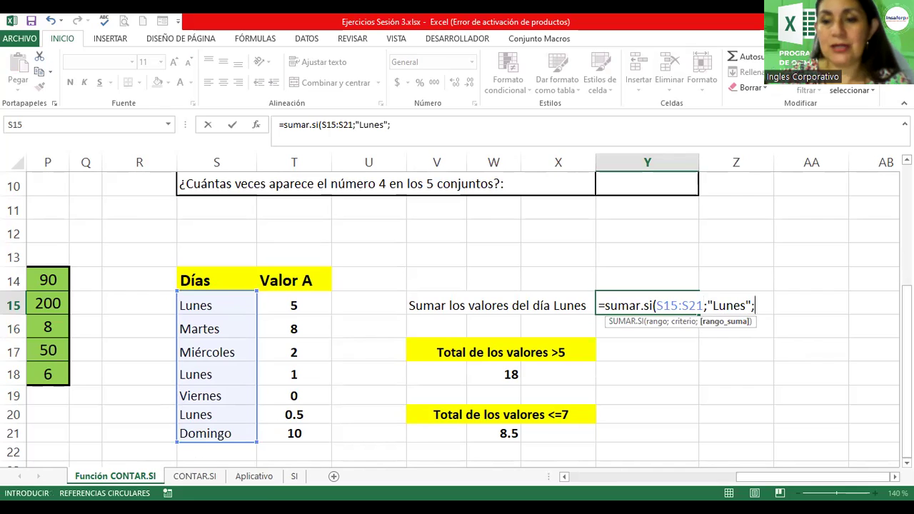
click(287, 305)
shift+click(293, 431)
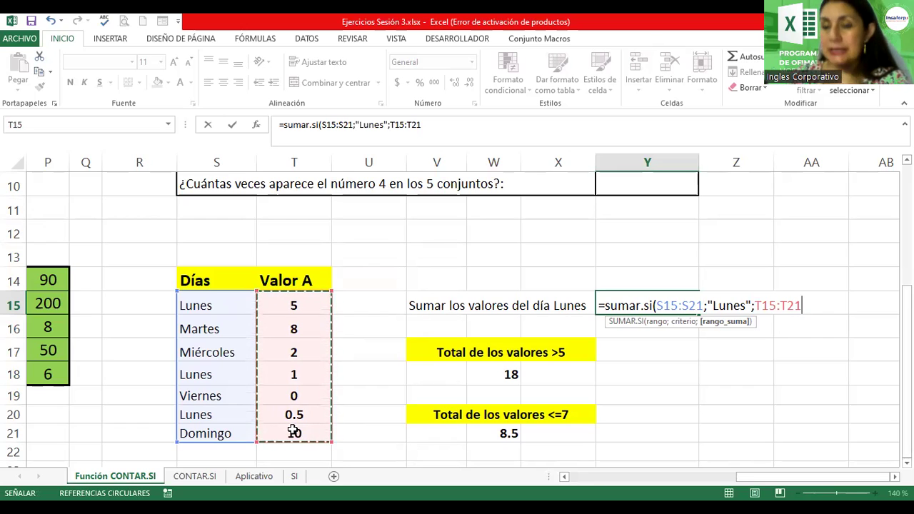
text())
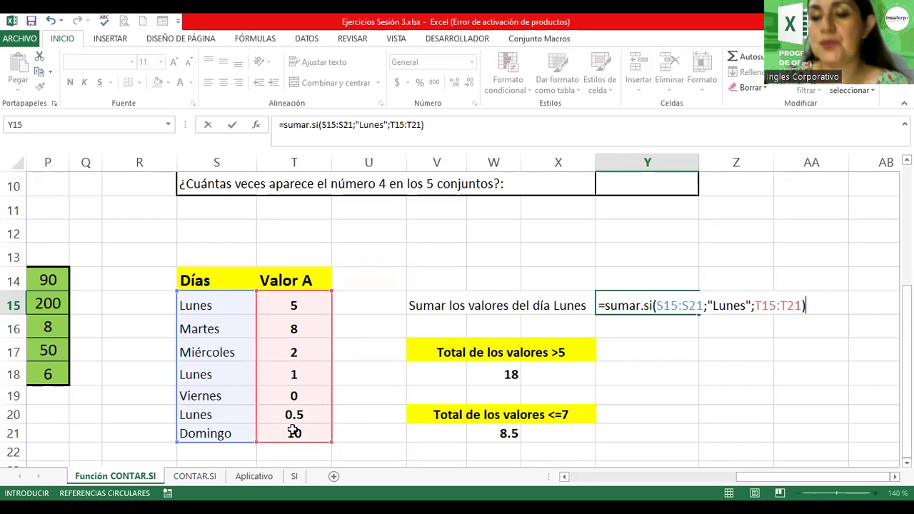
Step: Commit the Y15 formula and make its 6.5 result bold
key(Return)
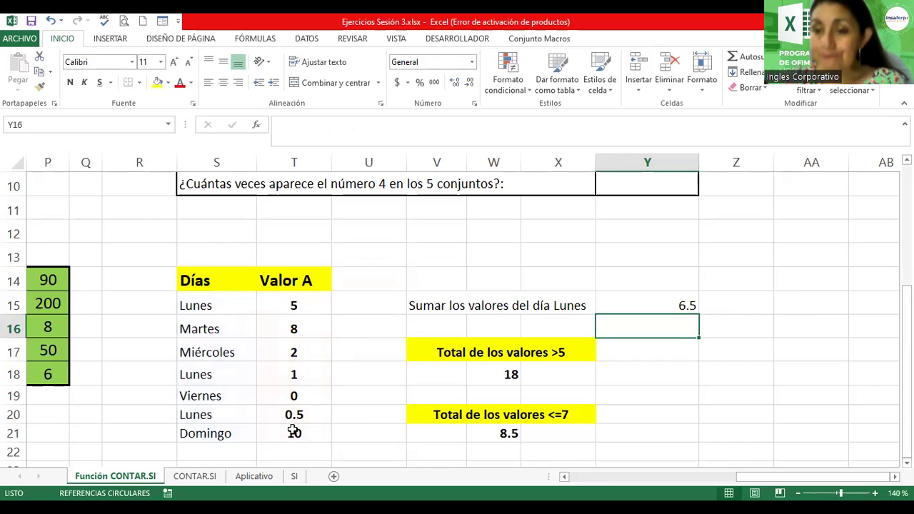
click(629, 308)
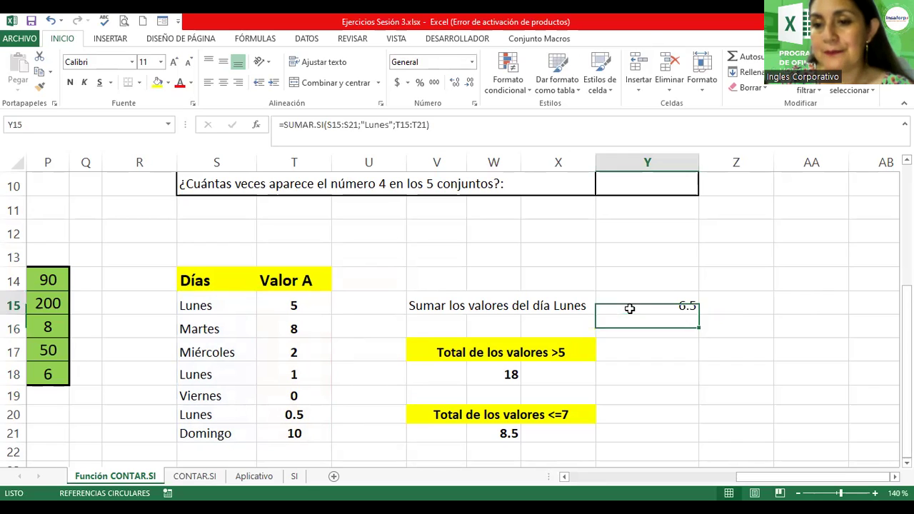
click(70, 83)
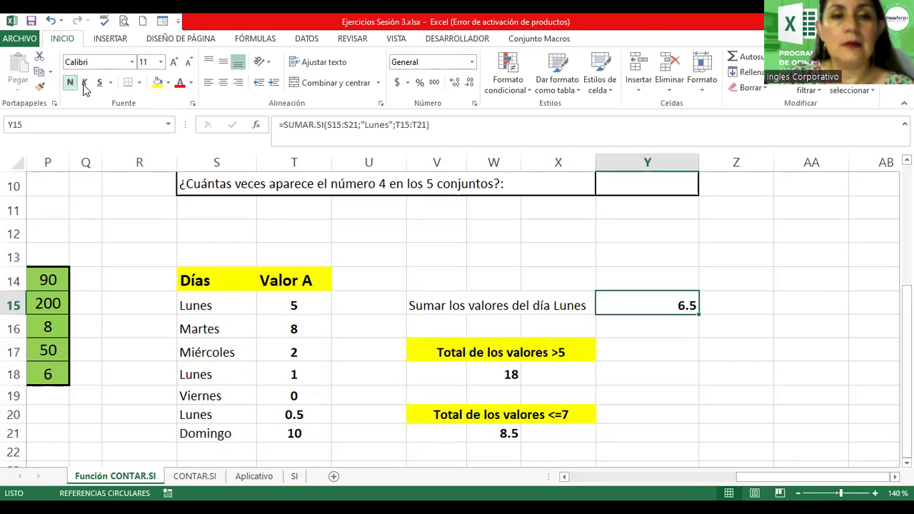
click(438, 352)
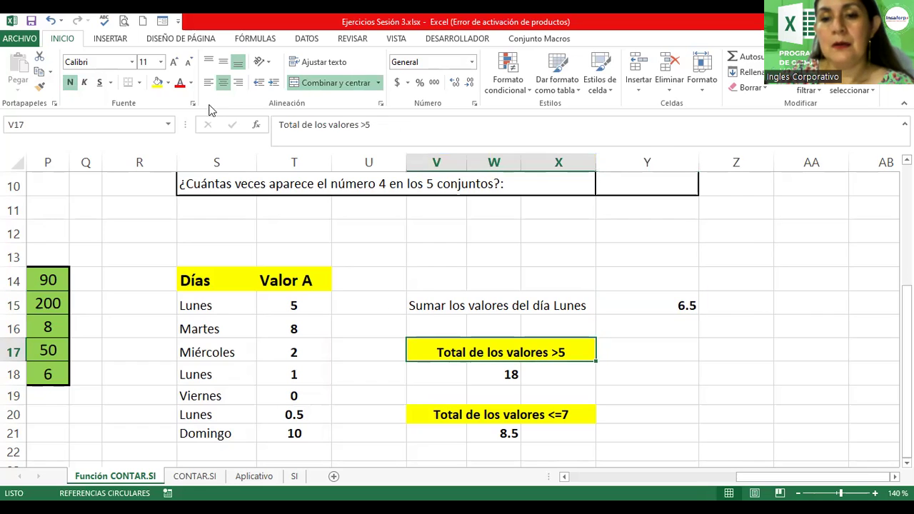
click(40, 86)
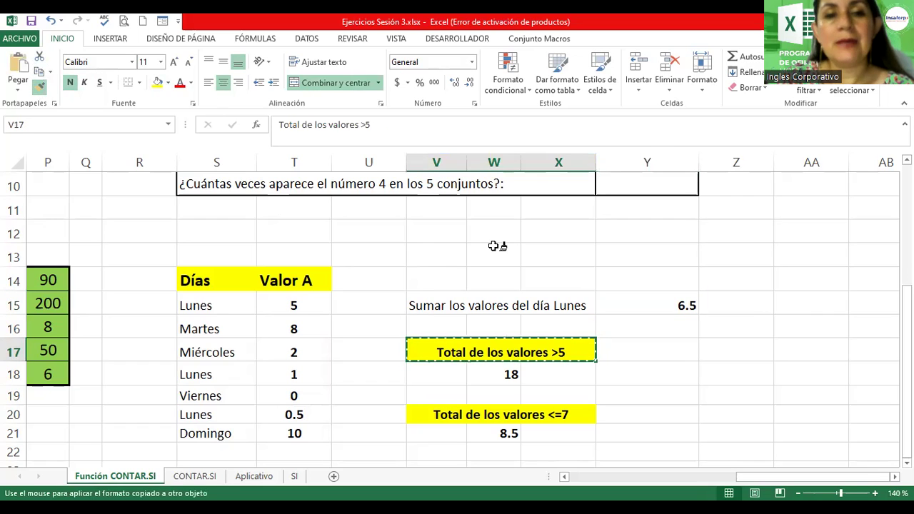
click(490, 305)
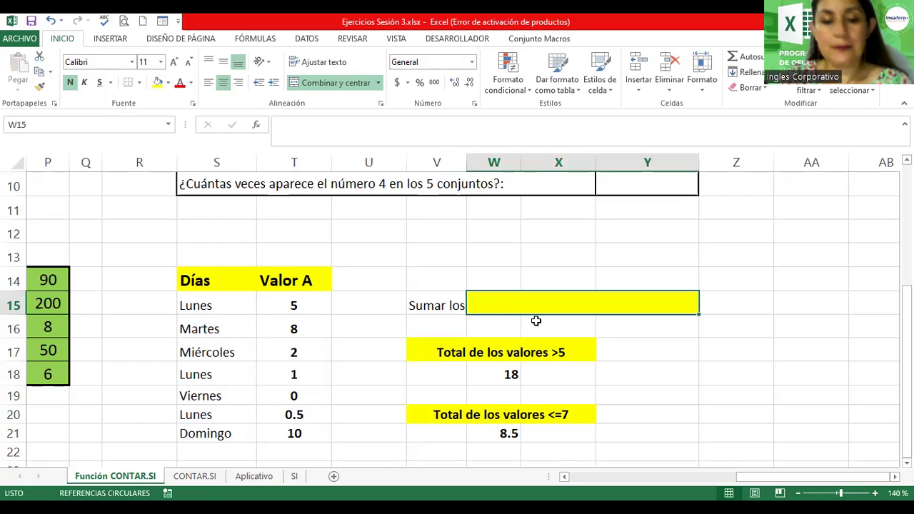
key(ctrl+z)
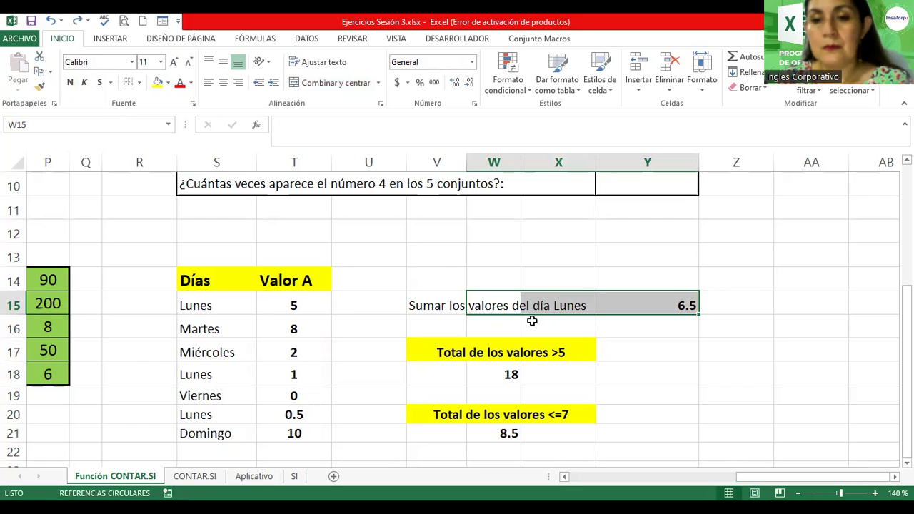
Step: Merge the Lunes sum label across V15:X15, fill it yellow and make it bold
click(429, 303)
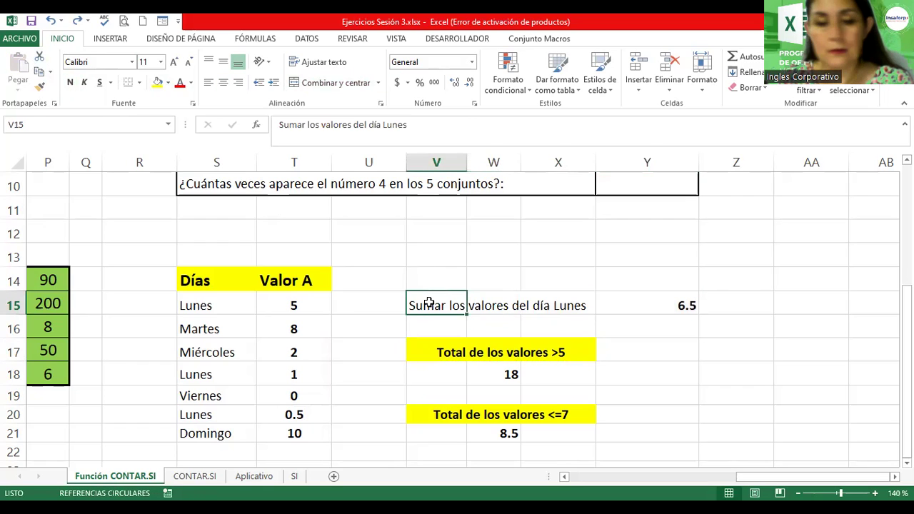
drag(429, 303, 564, 304)
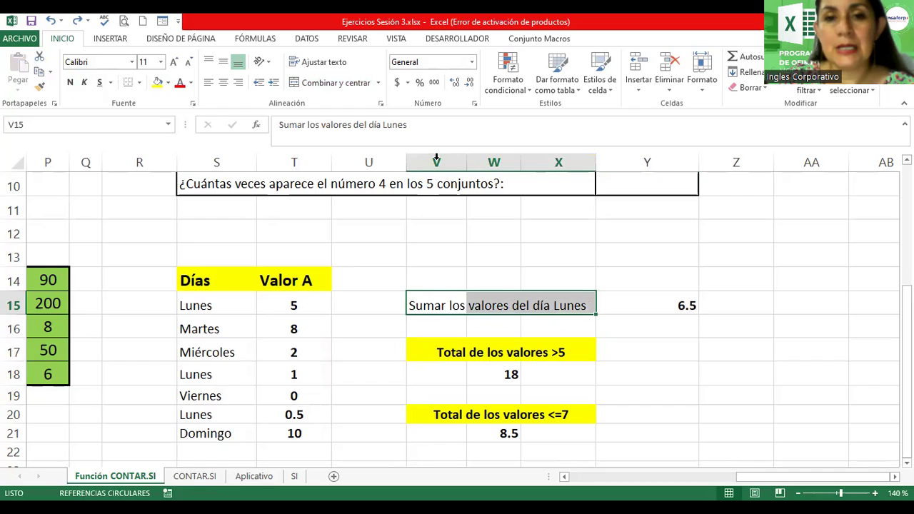
click(334, 83)
click(157, 82)
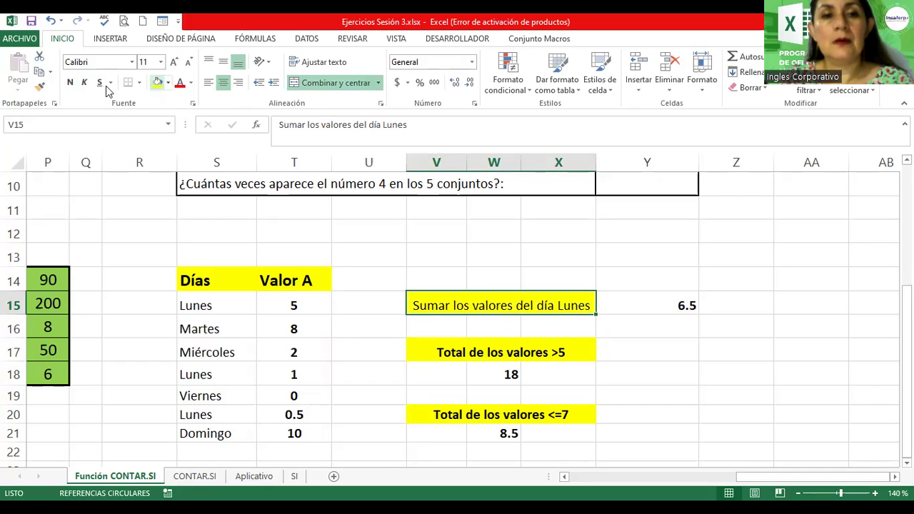
click(70, 82)
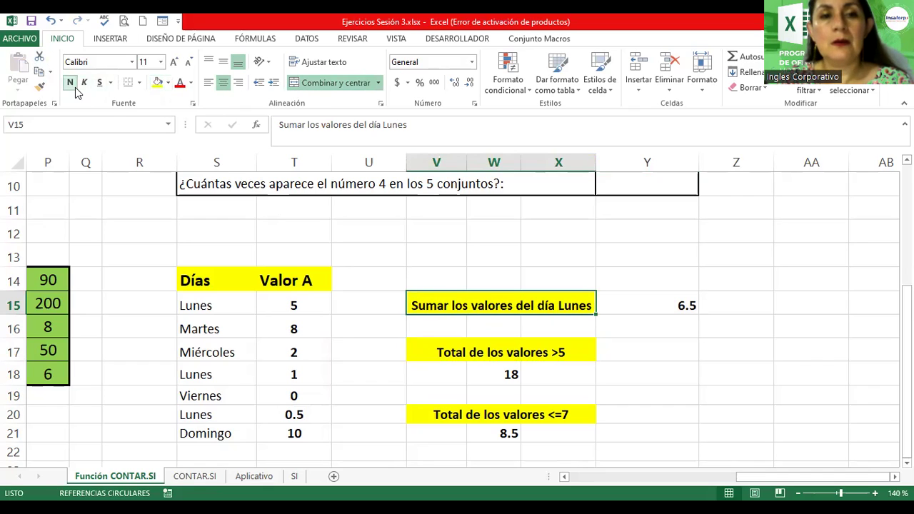
click(662, 301)
Step: Review and commit =SUMAR.SI(S15:S21;"Lunes";T15:T21) in Y15, returning 6.5
double_click(662, 301)
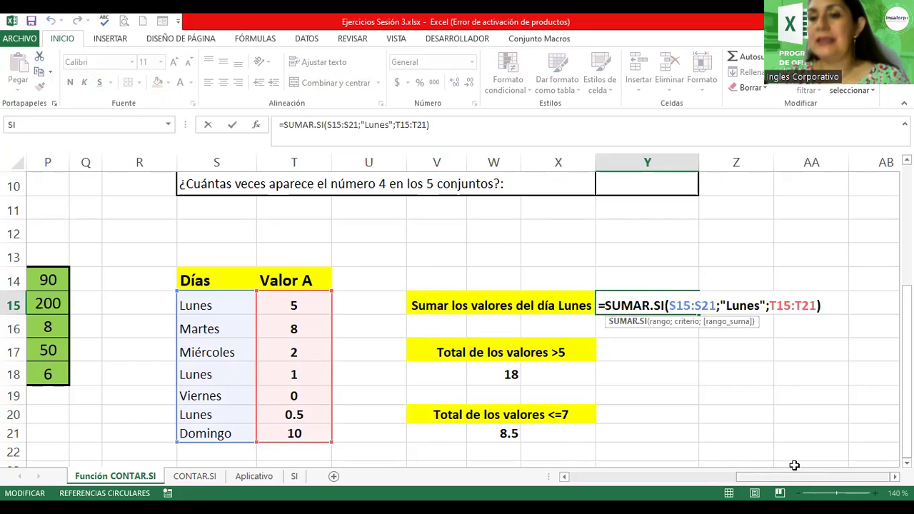
click(825, 304)
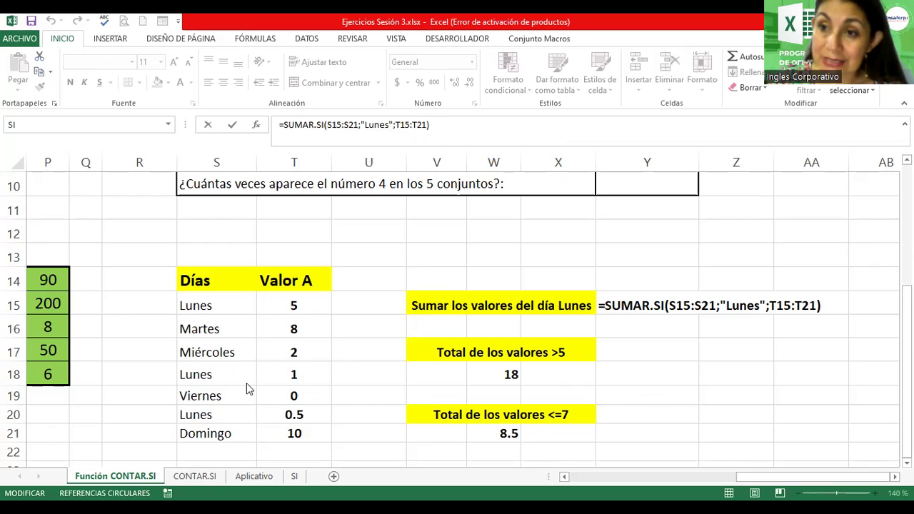
click(783, 304)
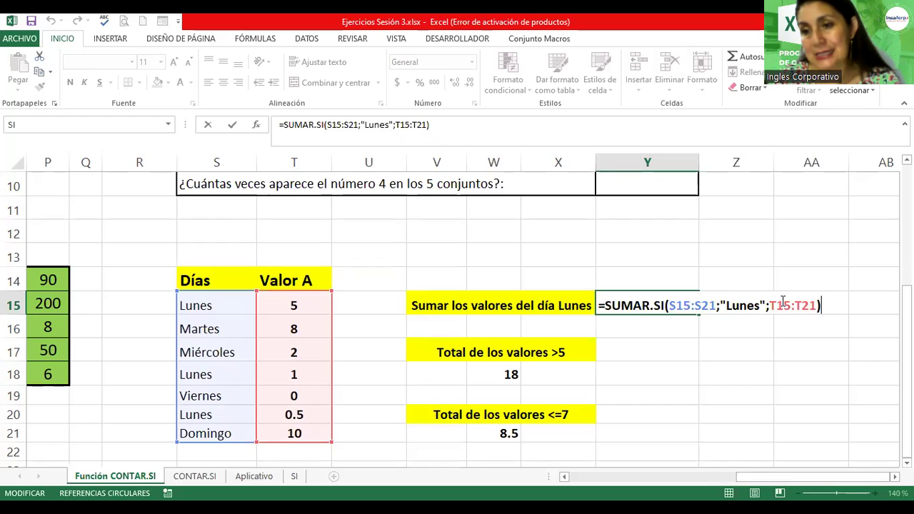
key(Return)
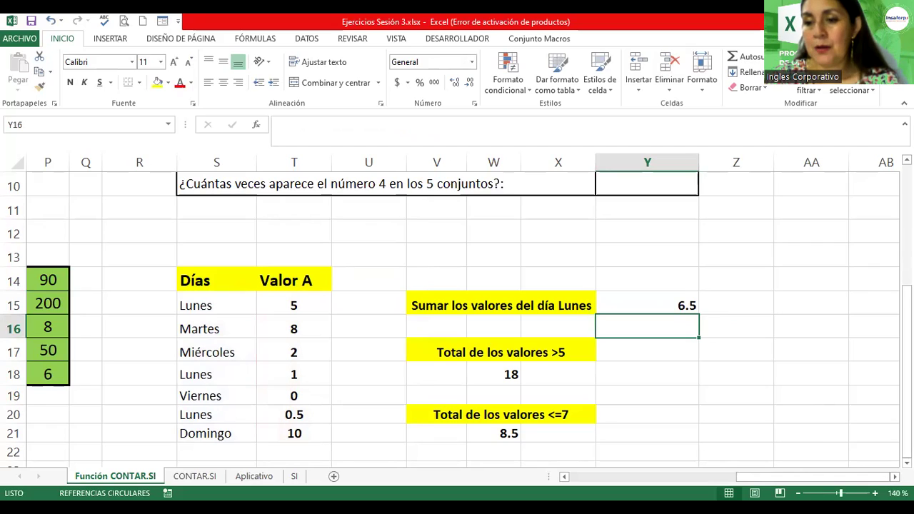
ctrl+scroll(457, 310, down, 1)
ctrl+scroll(457, 310, down, 1)
ctrl+scroll(457, 310, down, 1)
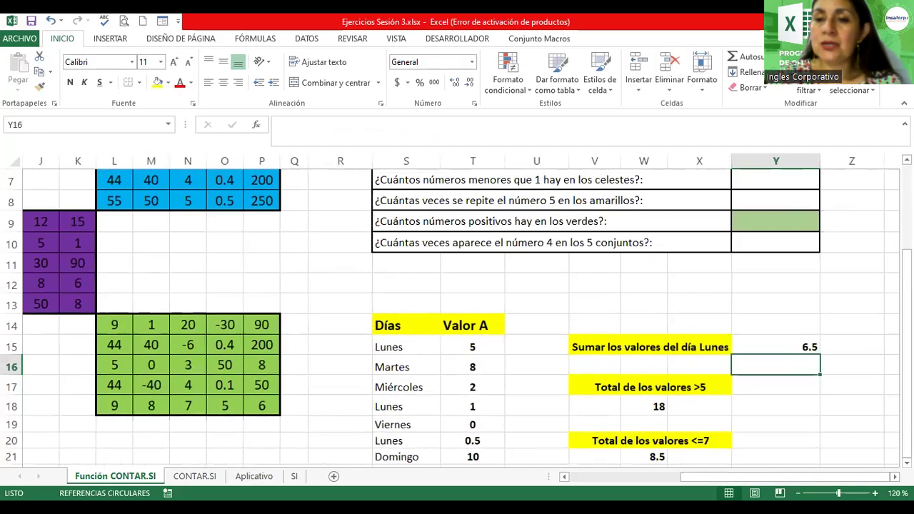
ctrl+scroll(457, 310, down, 1)
ctrl+scroll(623, 476, down, 1)
ctrl+scroll(623, 476, down, 1)
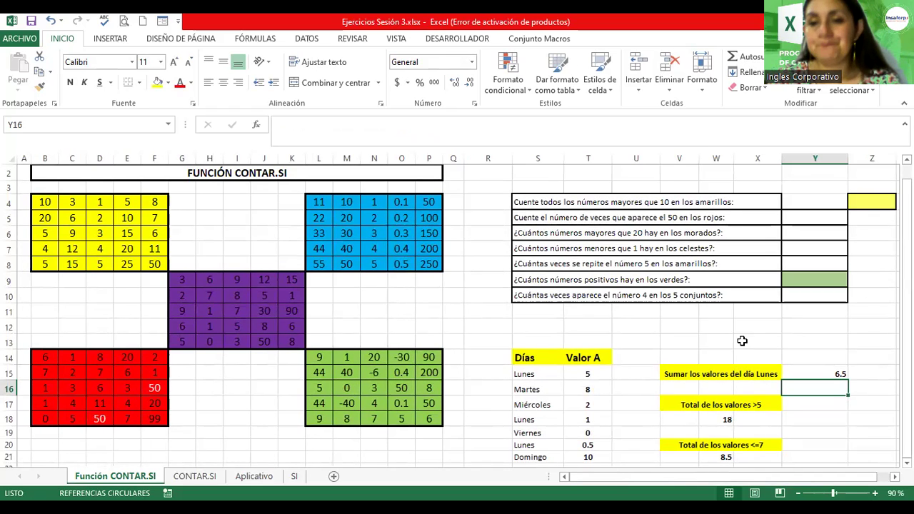
click(349, 234)
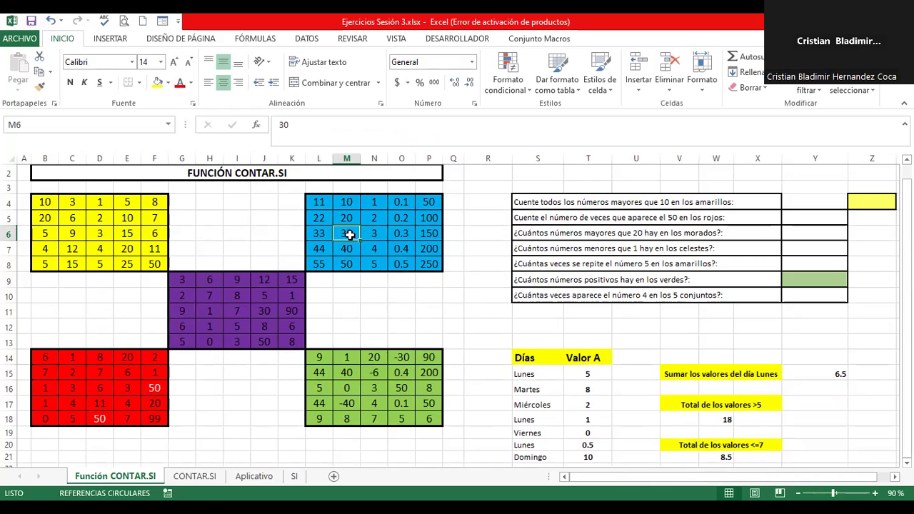
click(165, 129)
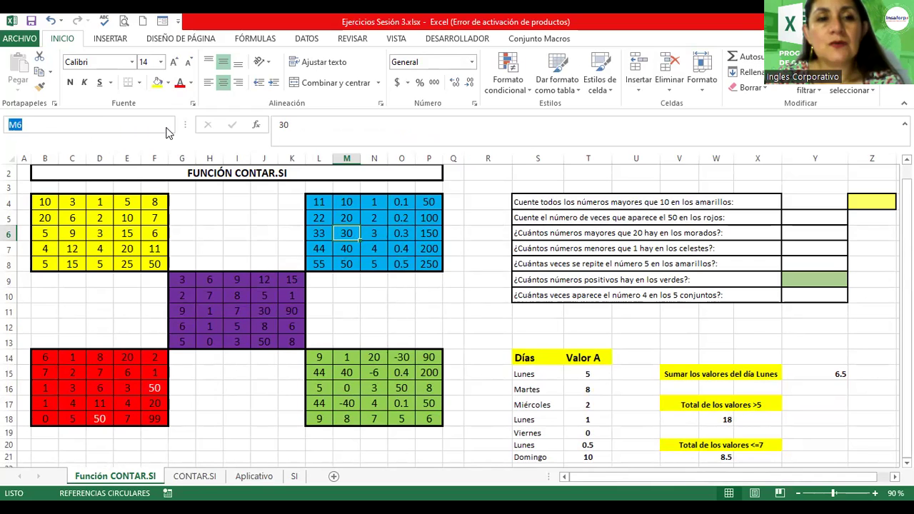
click(168, 125)
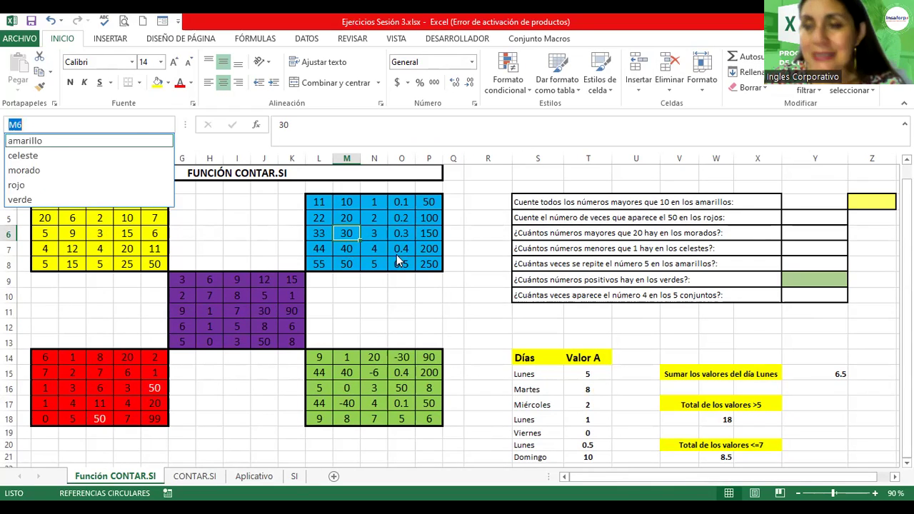
click(346, 232)
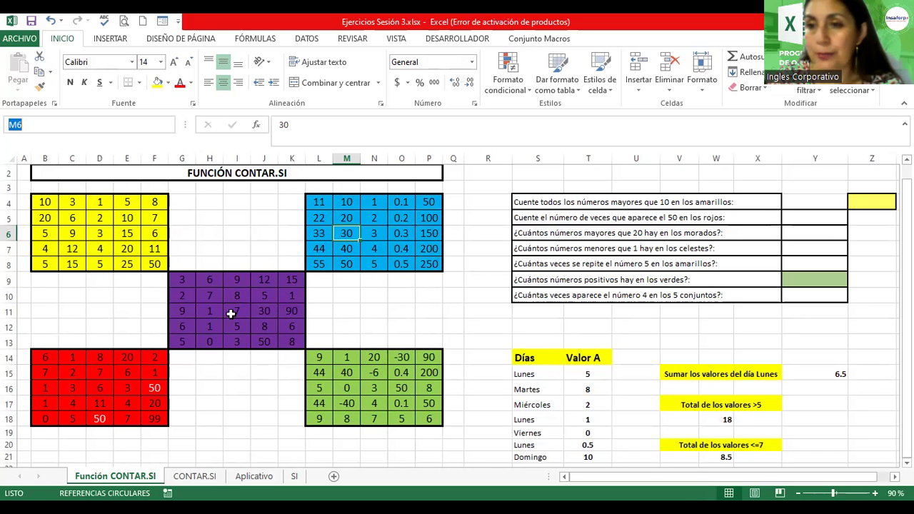
click(802, 205)
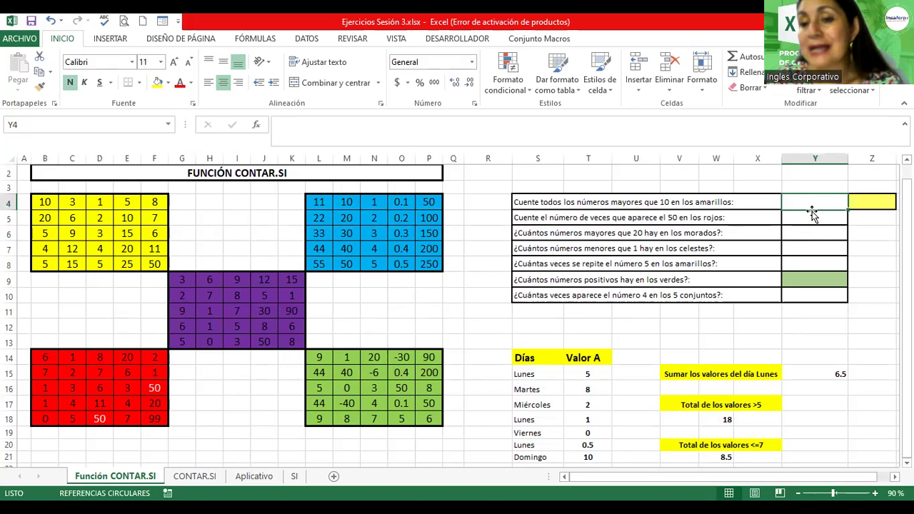
Step: Zoom the sheet to 120%, move over to column Y and begin =contar.si( in Y4
click(874, 493)
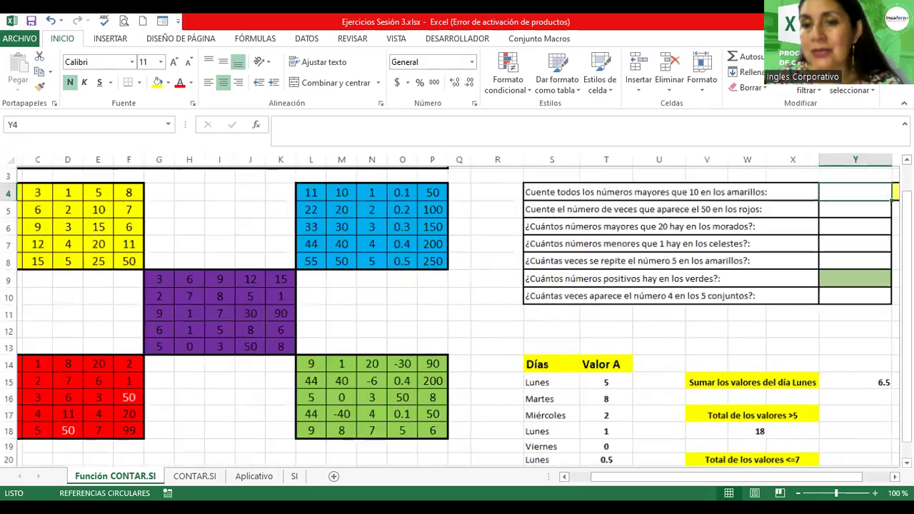
click(874, 493)
click(874, 493)
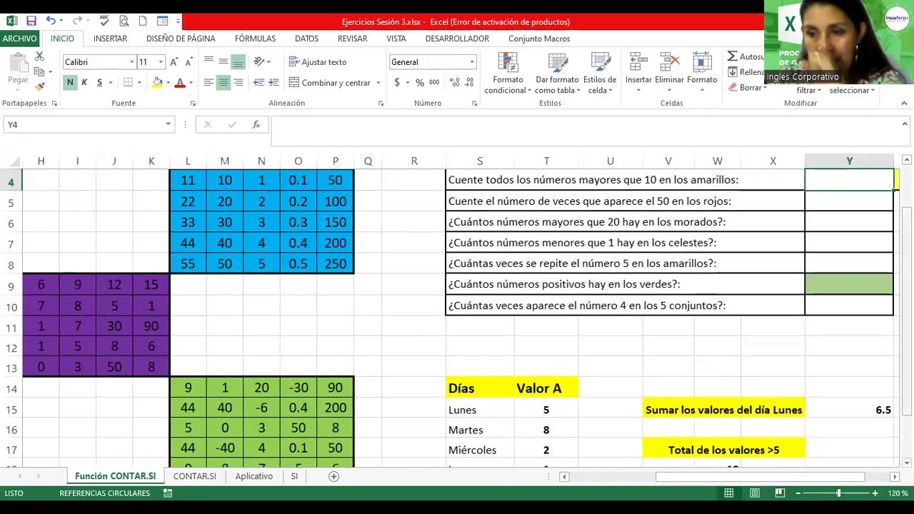
scroll(457, 314, up, 1)
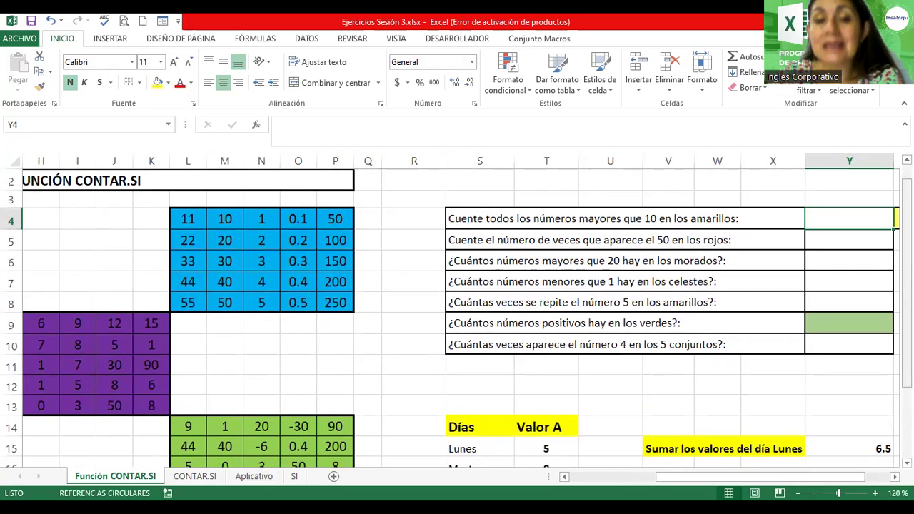
drag(698, 482, 561, 482)
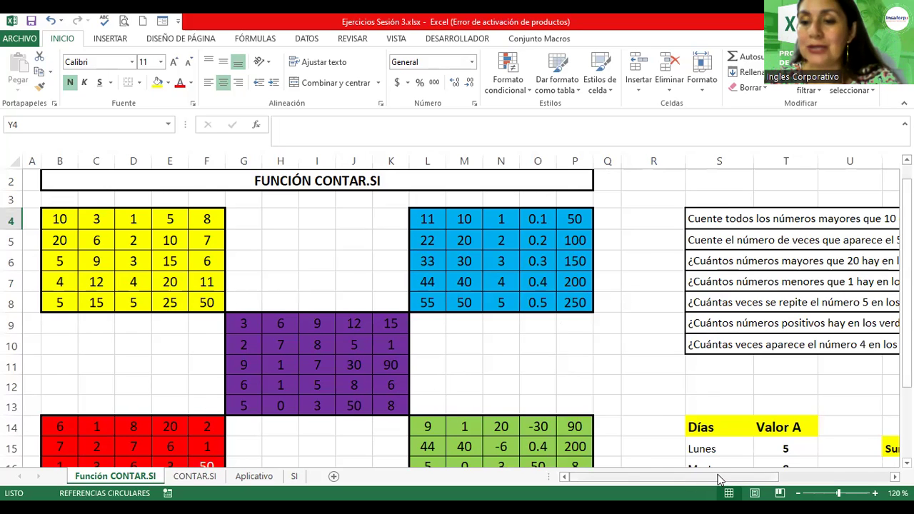
drag(718, 478, 840, 476)
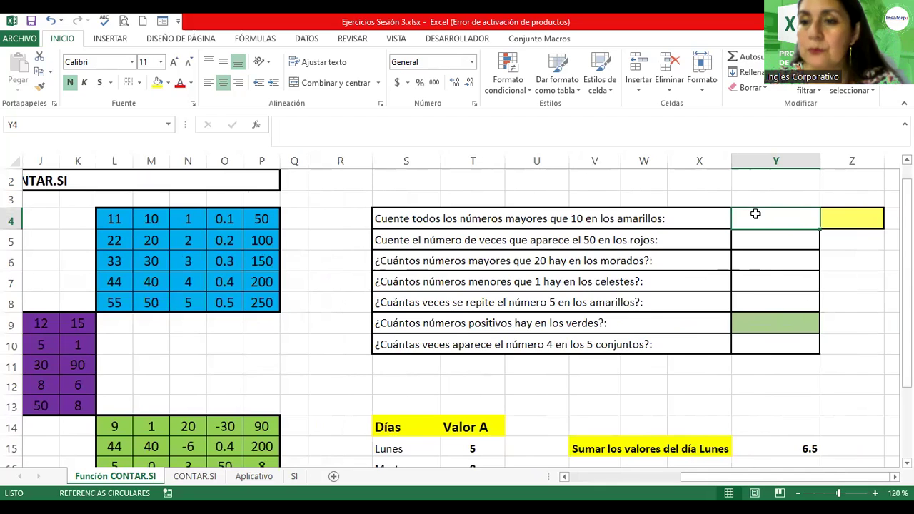
text(=c)
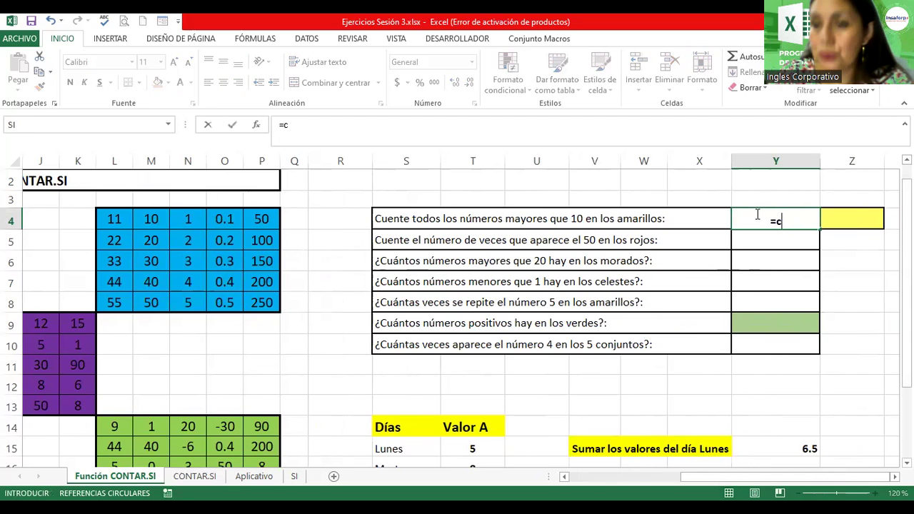
text(ontar.si()
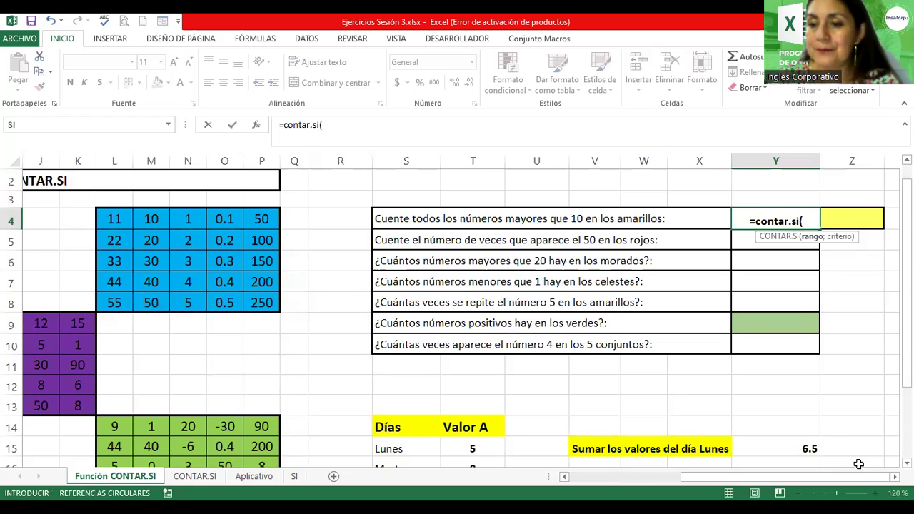
Step: Use the yellow block B4:F8 (amarillo) as the count range in the Y4 formula
drag(858, 484, 728, 489)
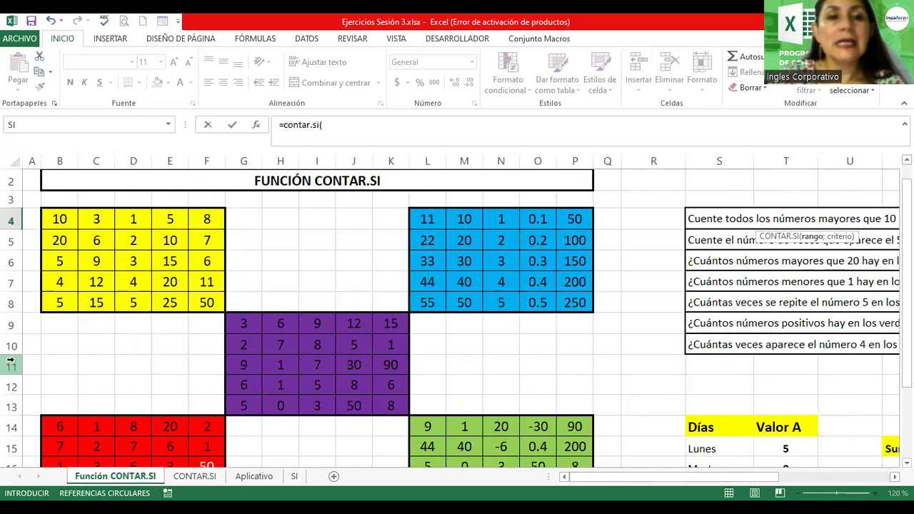
click(58, 218)
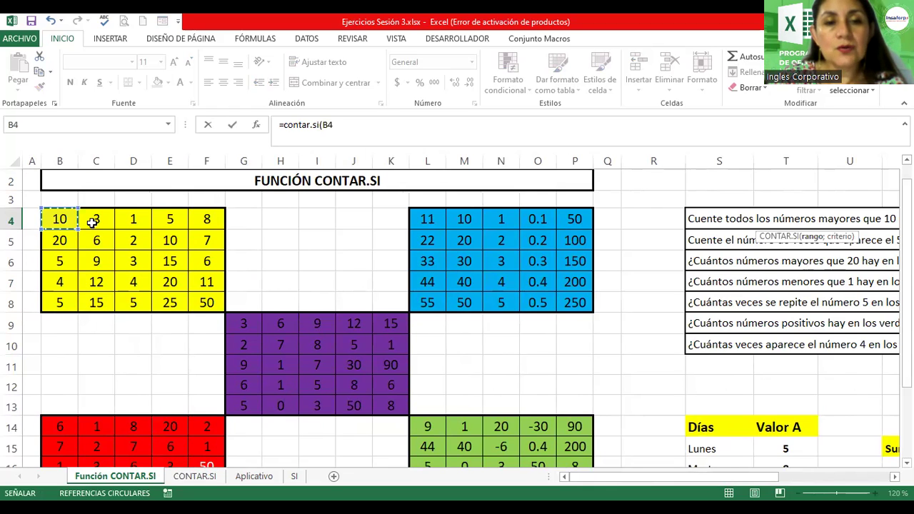
drag(59, 218, 206, 296)
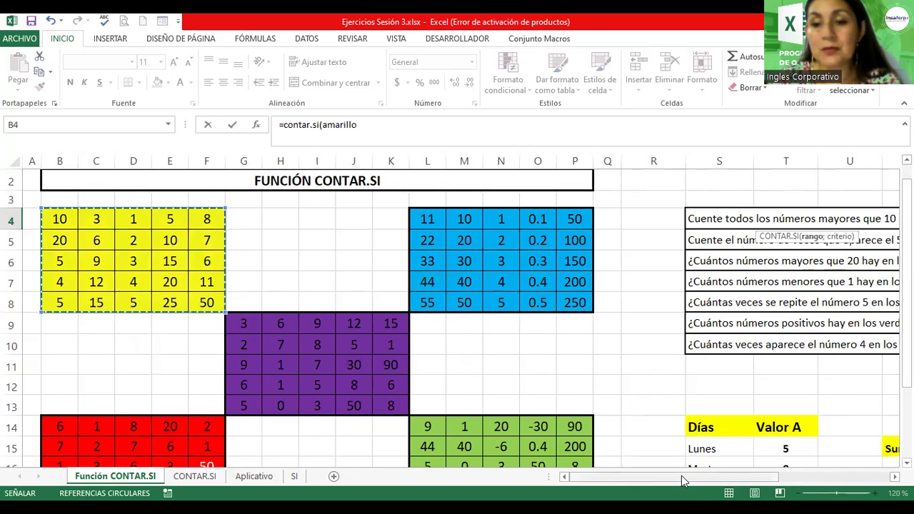
drag(684, 477, 819, 468)
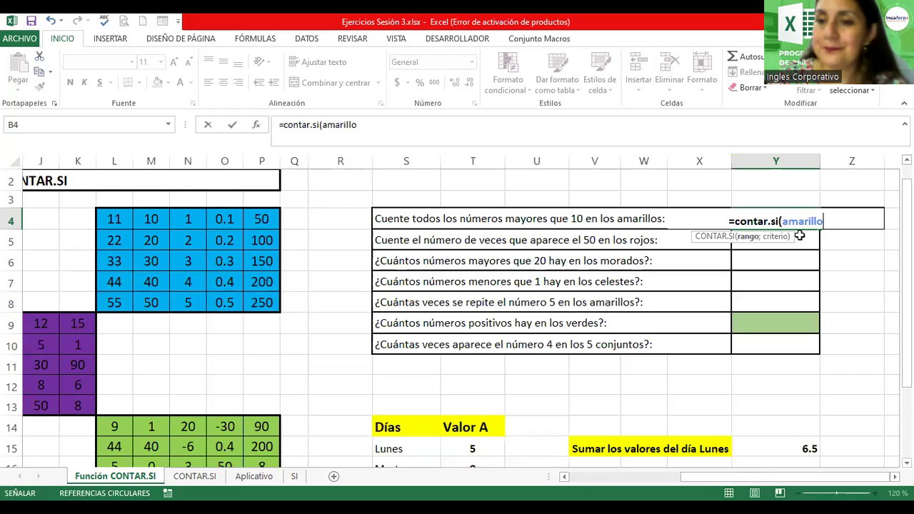
Step: Complete Y4 as =contar.si(amarillo;">10") so it counts 8
text(;)
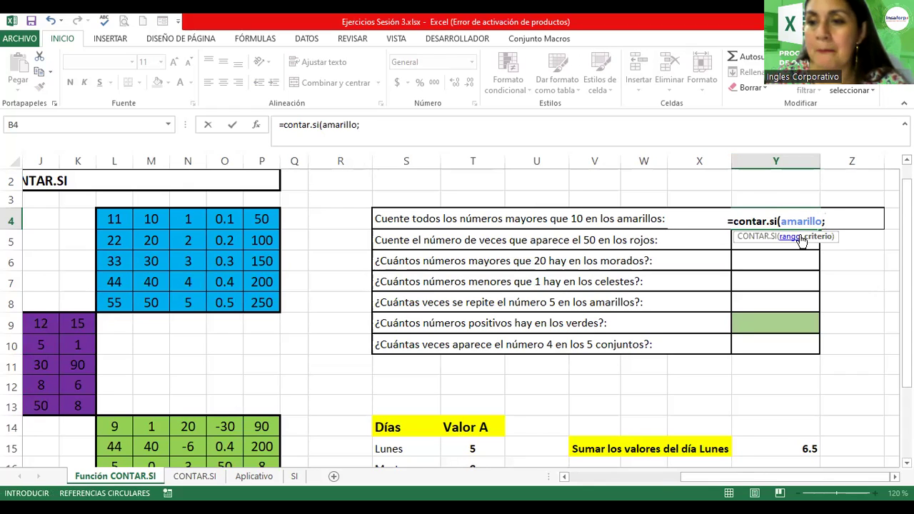
text(">)
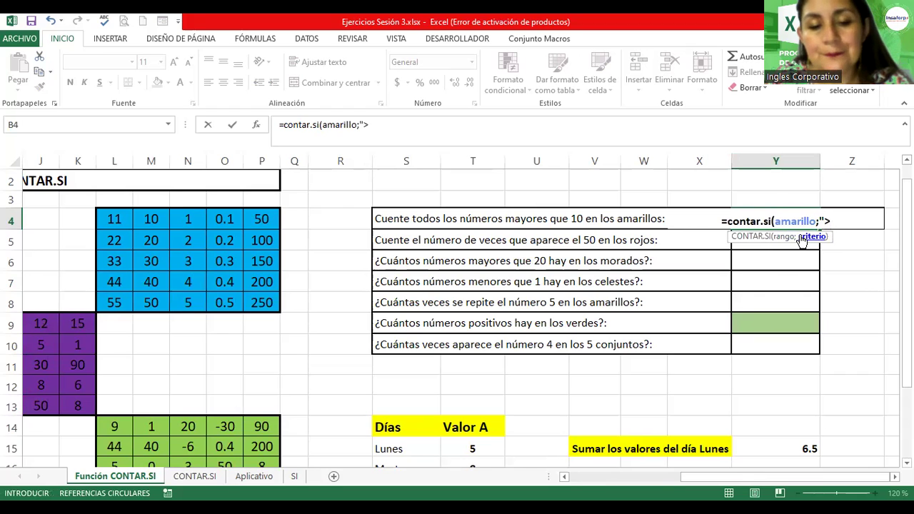
text(10"))
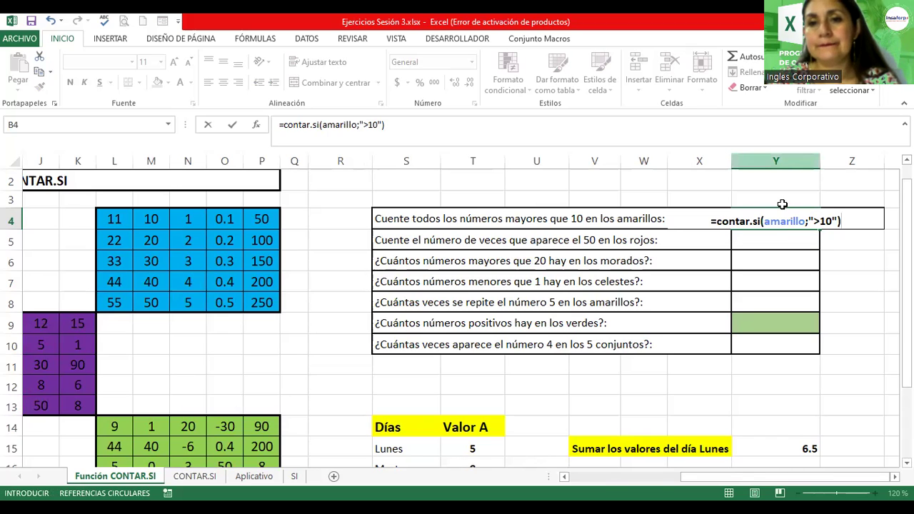
key(Return)
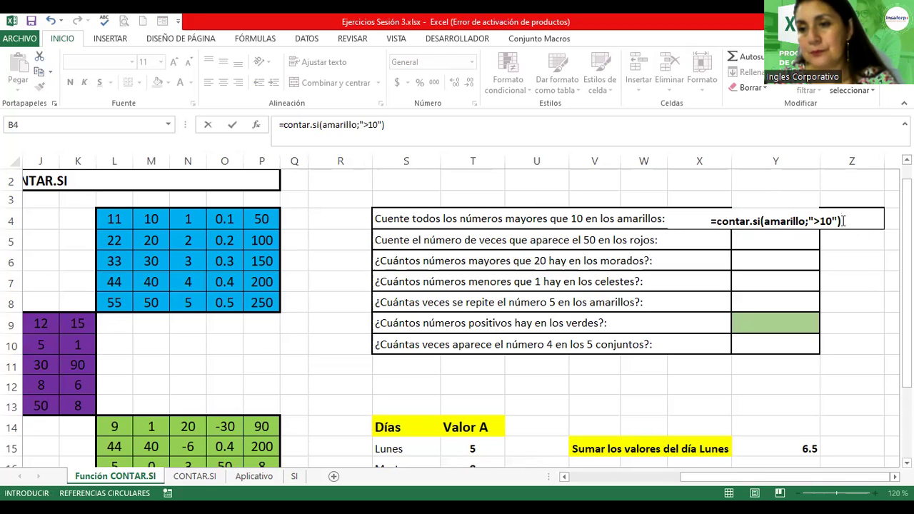
key(F2)
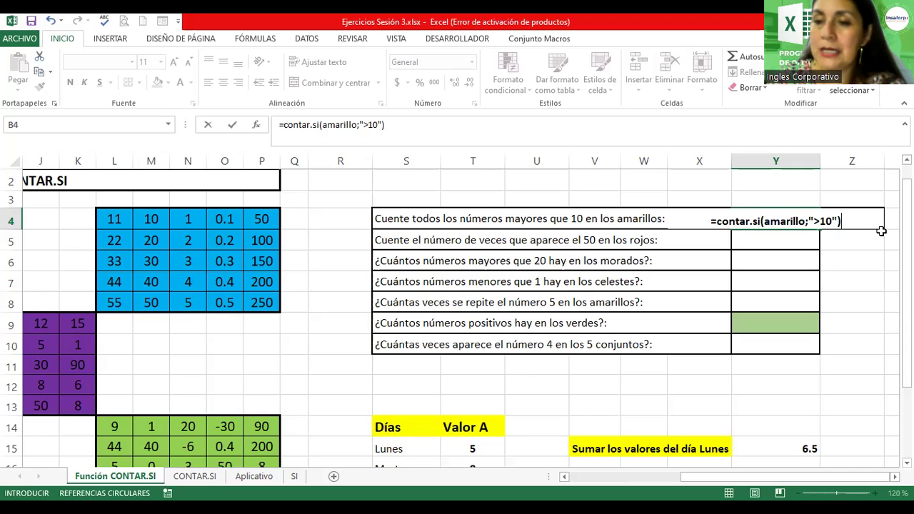
key(Return)
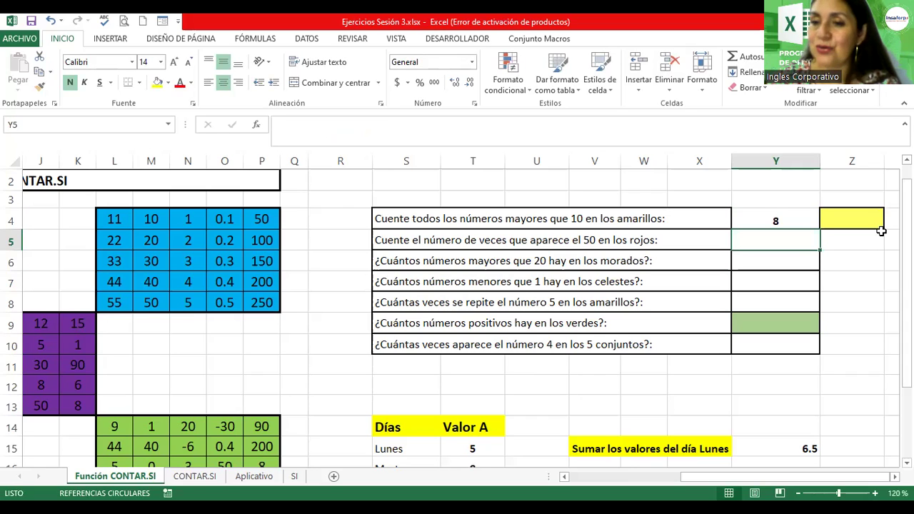
key(Up)
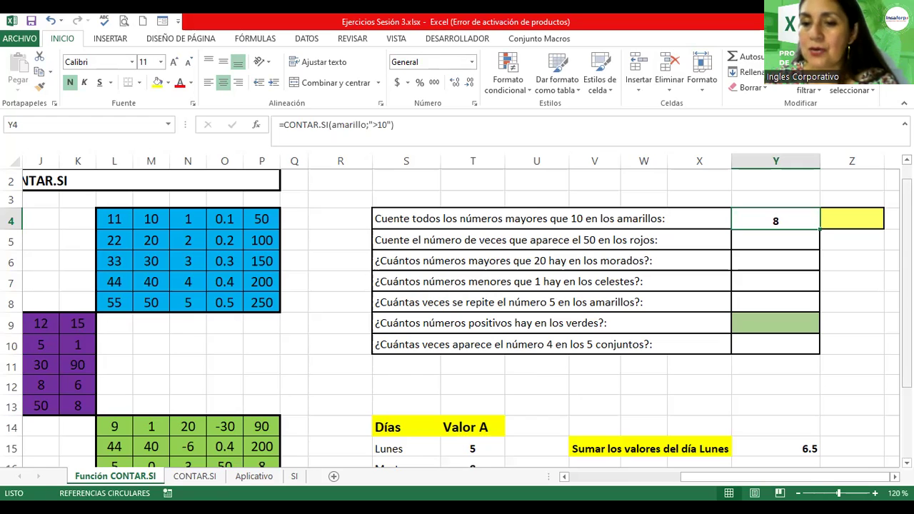
right_click(905, 362)
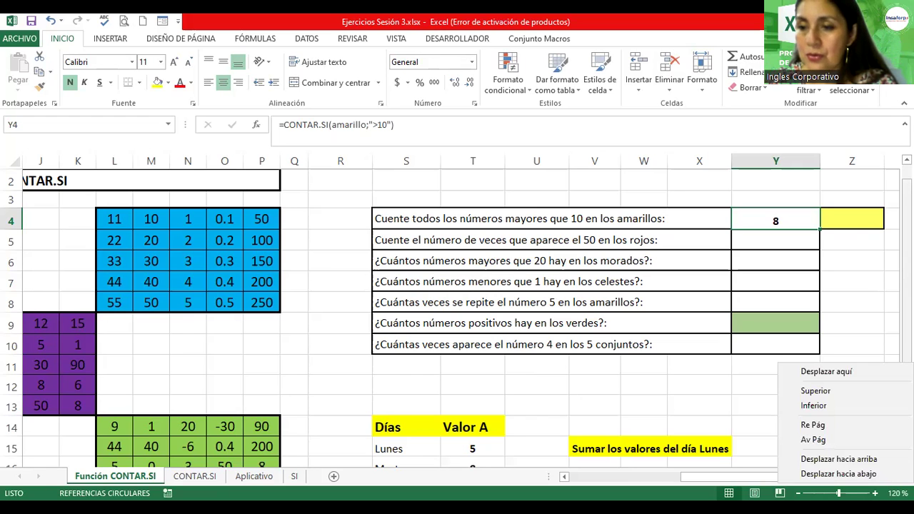
scroll(750, 348, down, 2)
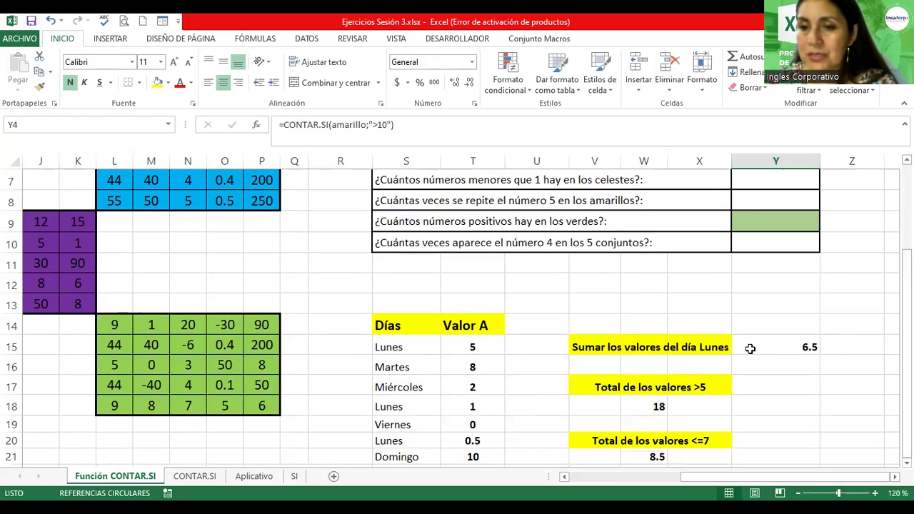
double_click(750, 348)
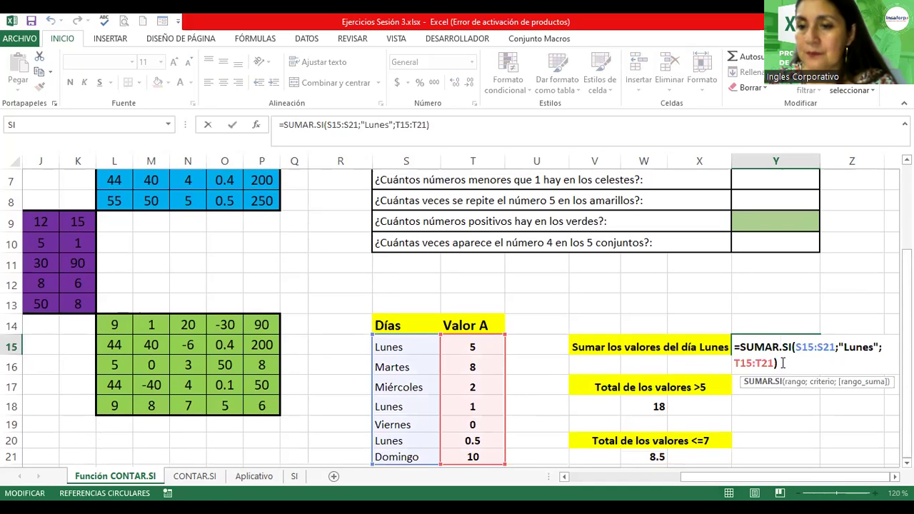
key(End)
scroll(457, 314, right, 2)
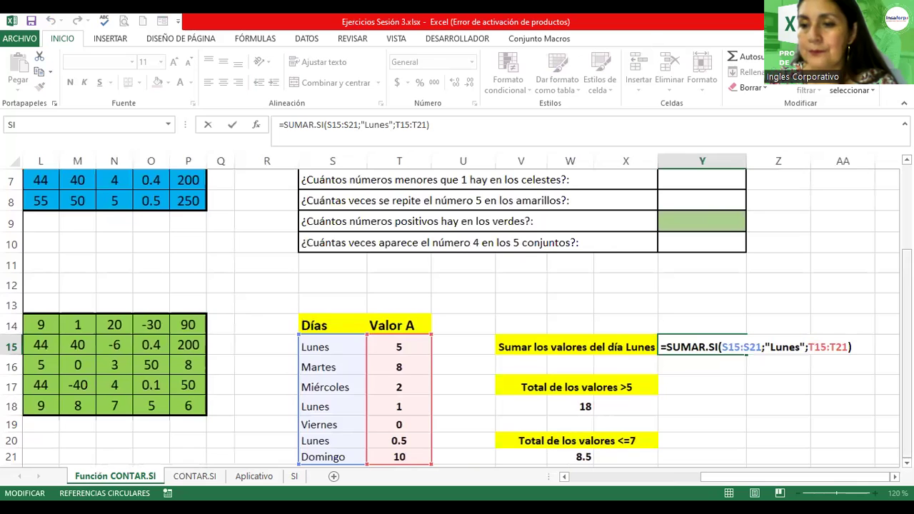
scroll(457, 314, up, 1)
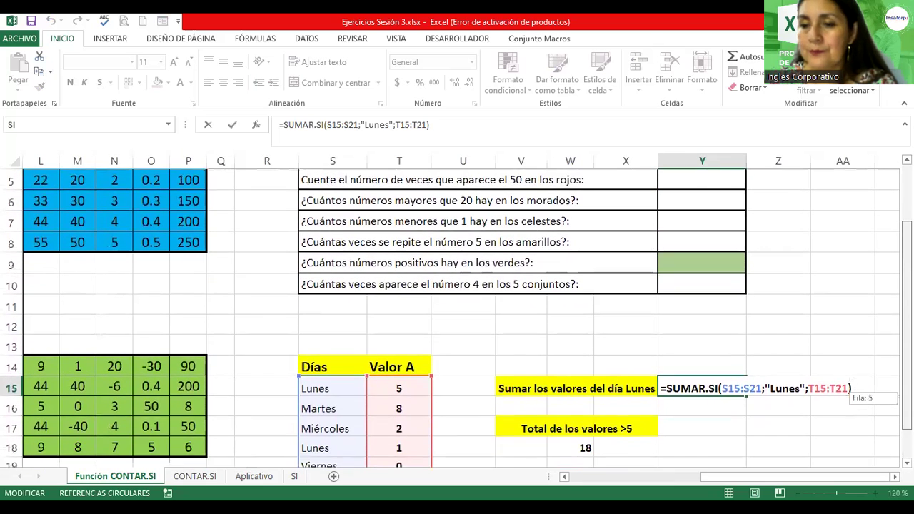
scroll(456, 314, down, 1)
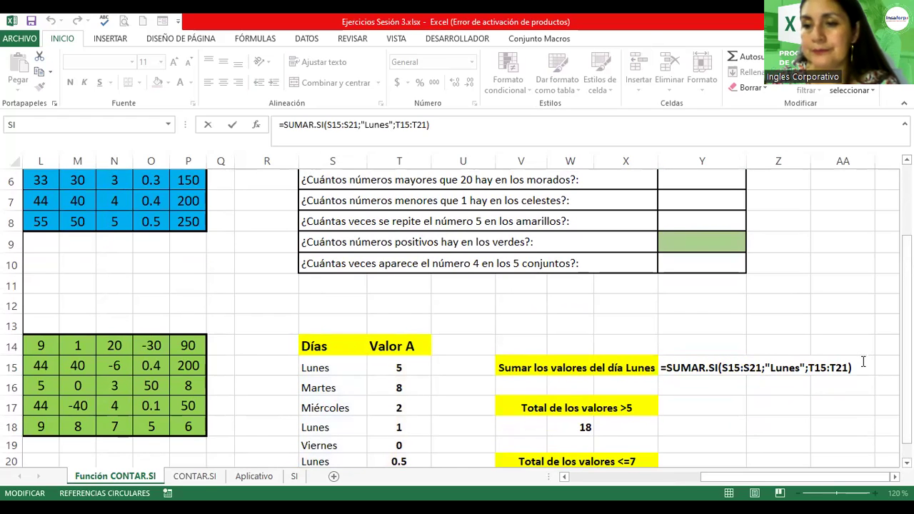
key(Return)
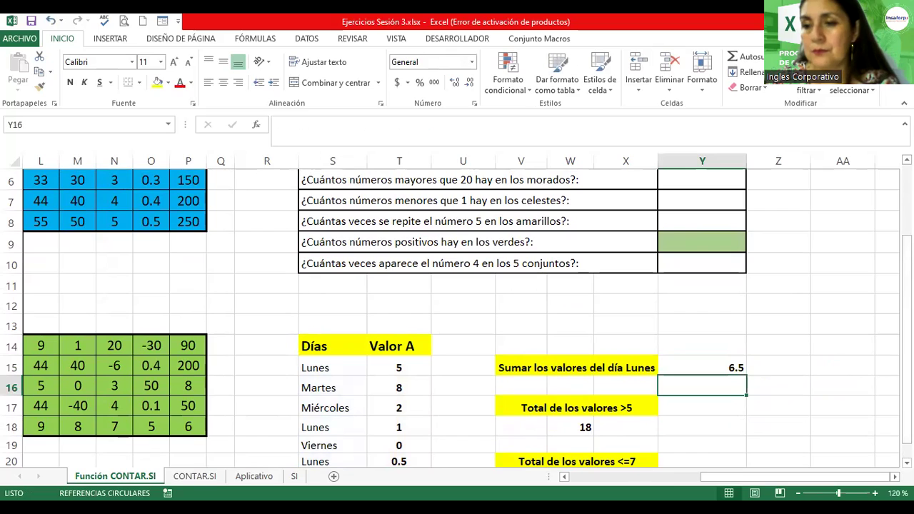
scroll(457, 314, down, 1)
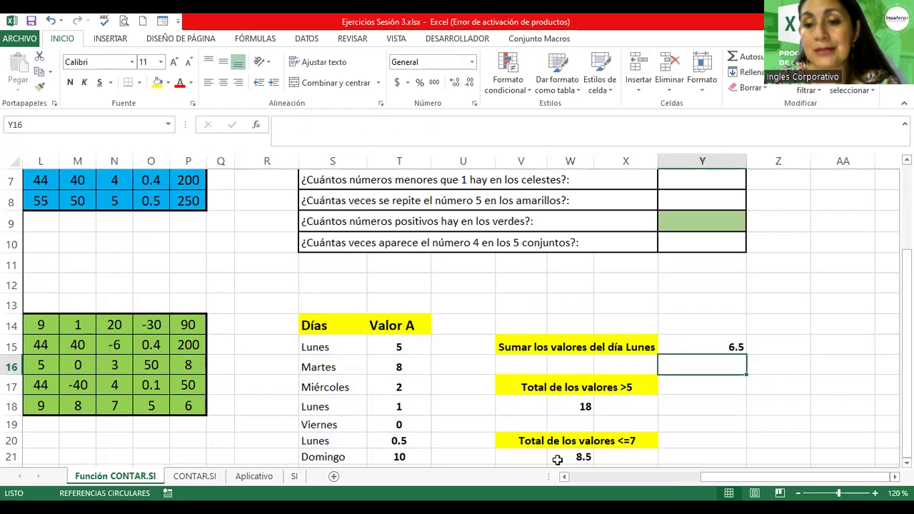
double_click(557, 459)
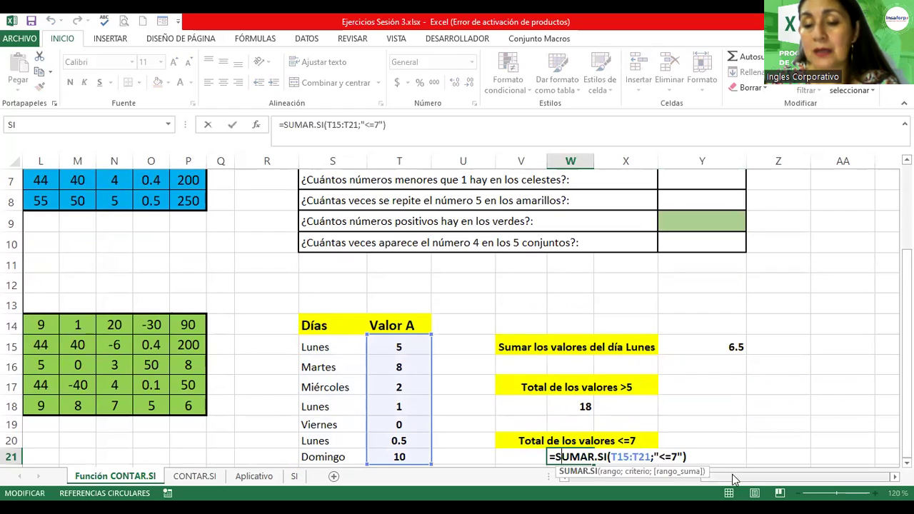
click(905, 463)
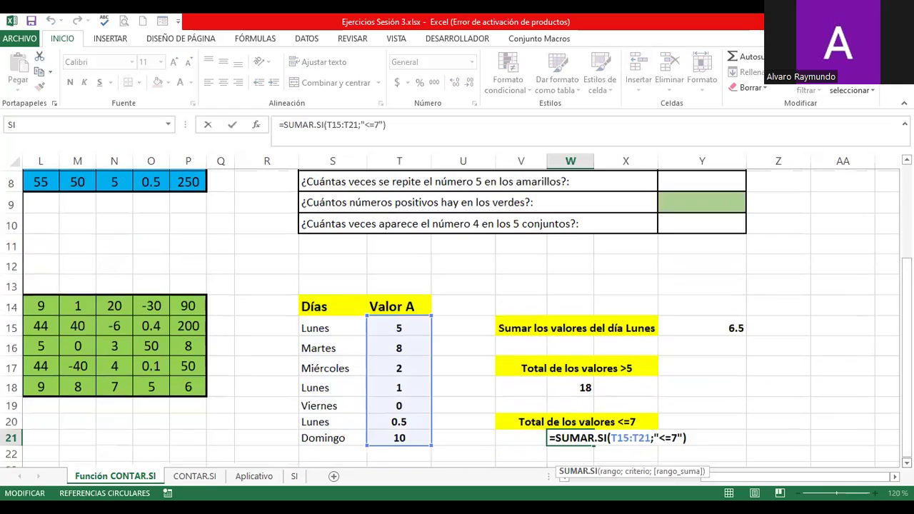
click(906, 463)
click(905, 462)
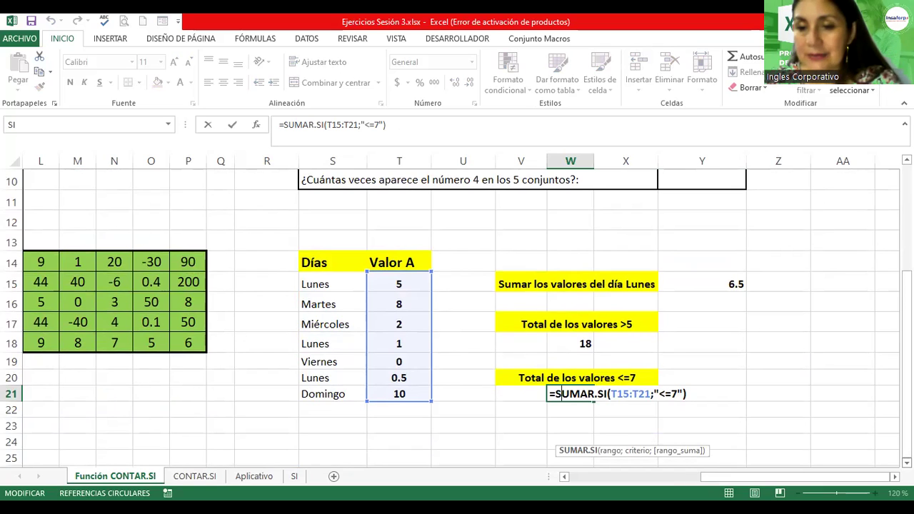
key(ctrl+Return)
double_click(695, 279)
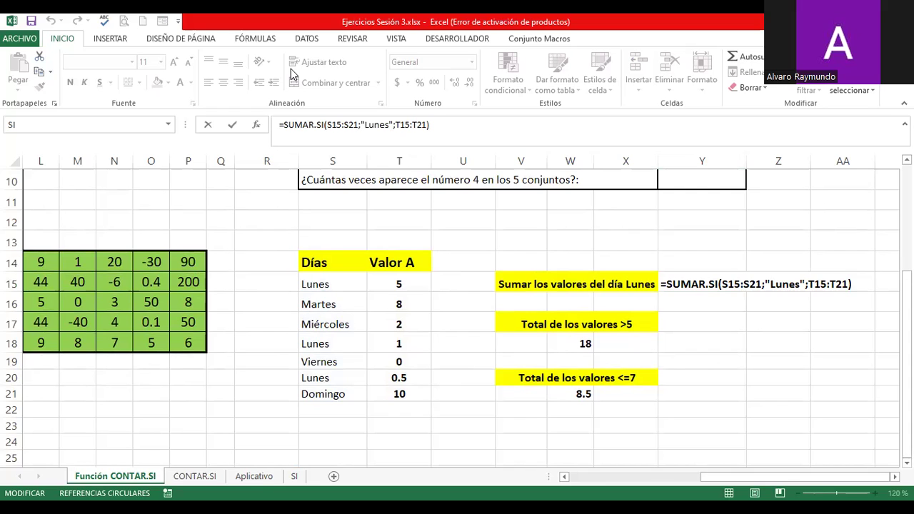
click(868, 283)
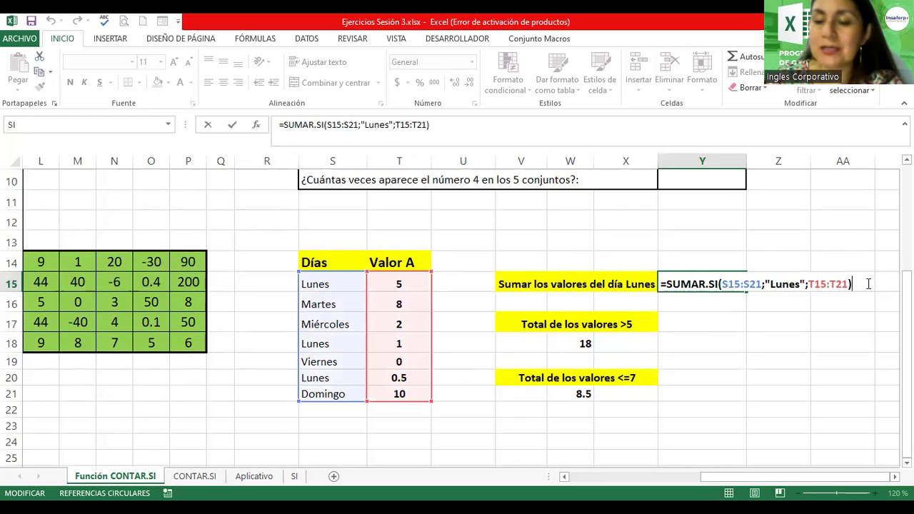
key(Return)
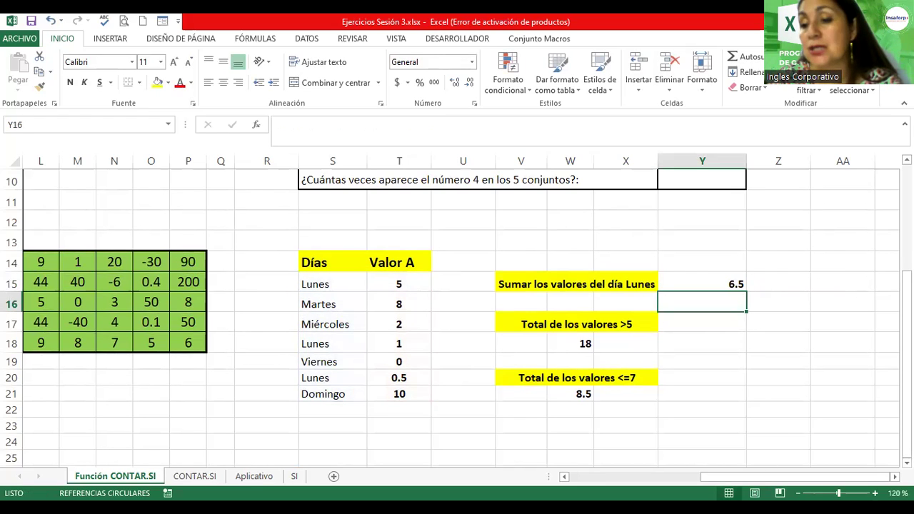
Step: Select the Días/Valor A table S14:T21, then return the zoom to 120%
scroll(457, 310, down, 1)
scroll(457, 311, down, 1)
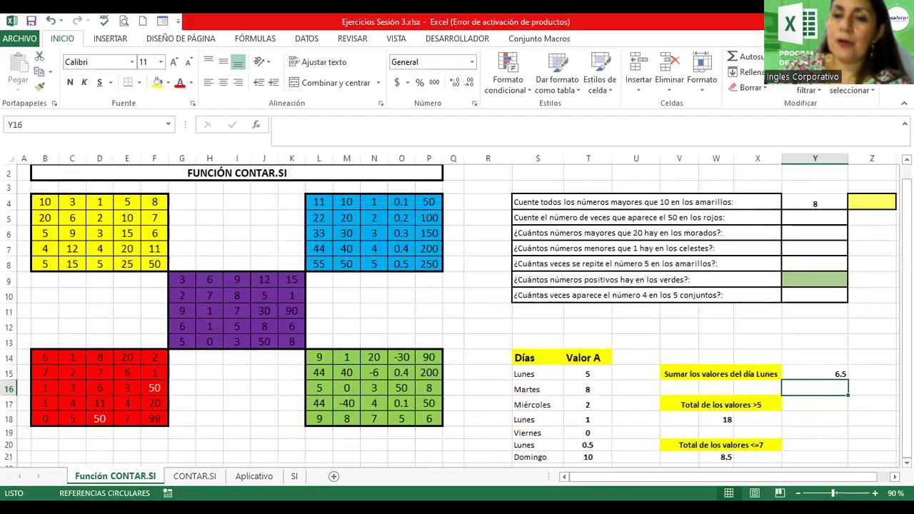
mouse_move(525, 357)
mouse_down()
mouse_move(589, 421)
mouse_move(588, 457)
mouse_up()
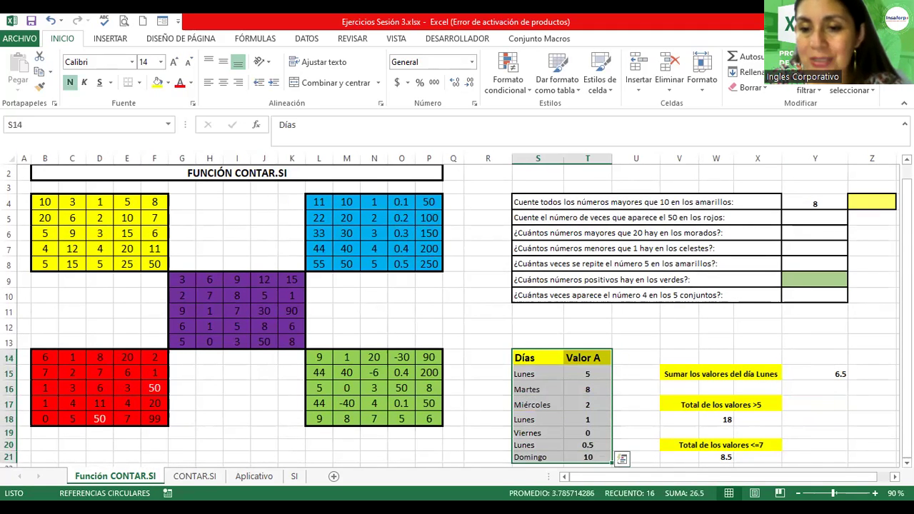
scroll(457, 314, down, 1)
scroll(456, 314, down, 1)
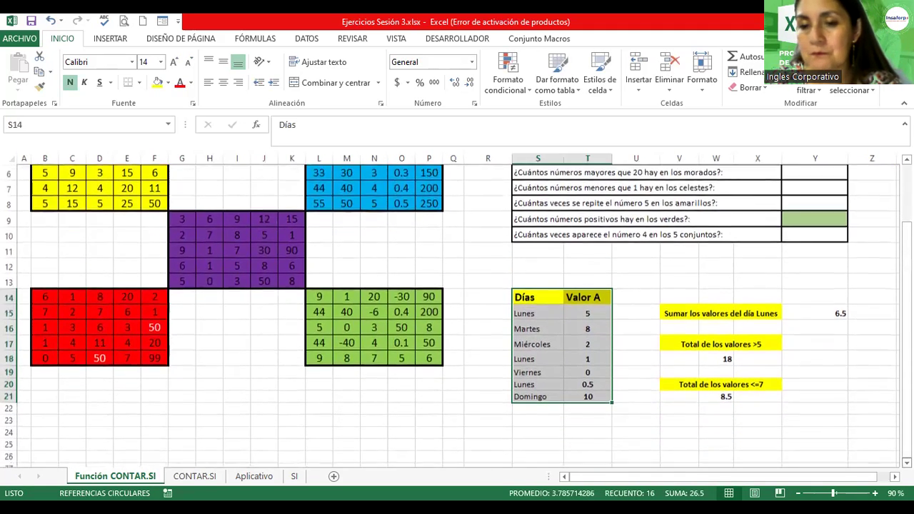
scroll(457, 314, down, 1)
scroll(457, 311, up, 1)
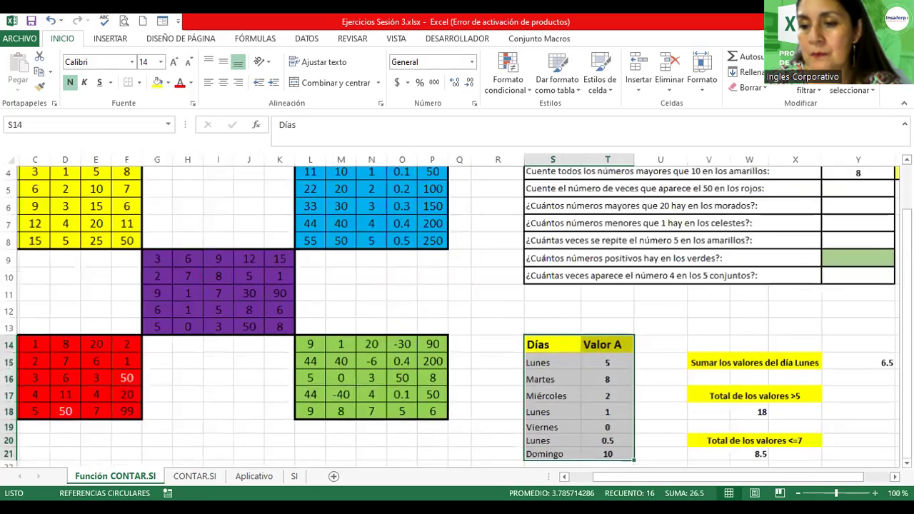
scroll(457, 310, up, 1)
scroll(457, 314, down, 1)
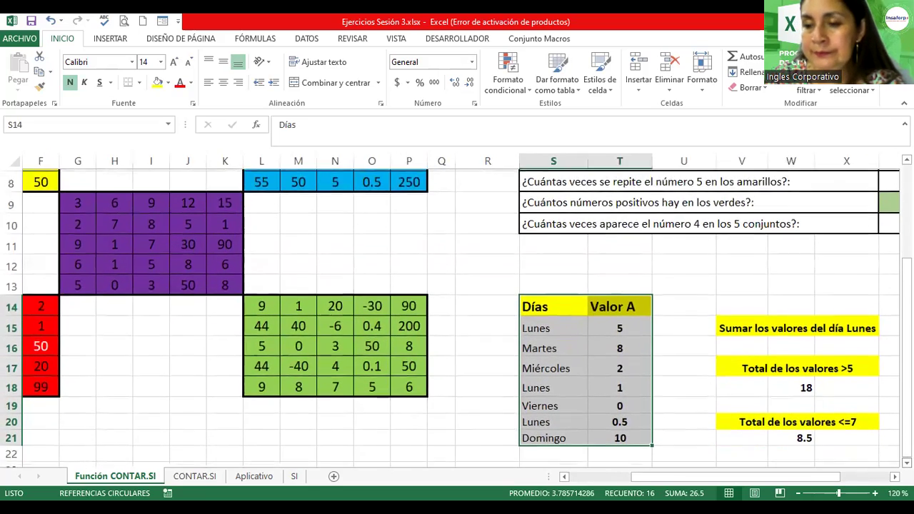
scroll(457, 314, down, 1)
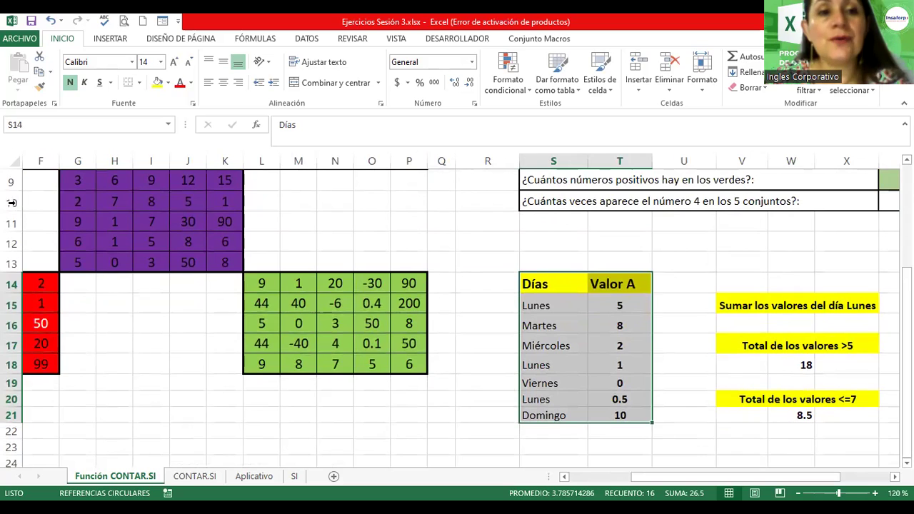
Step: Enter the name Tabla_Lunes for S14:T21 in the Name Box
click(38, 125)
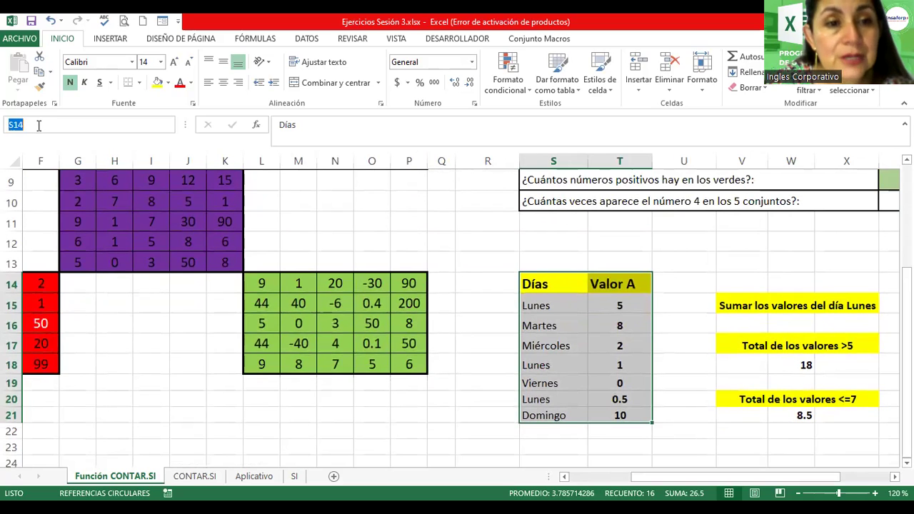
text(Tabla)
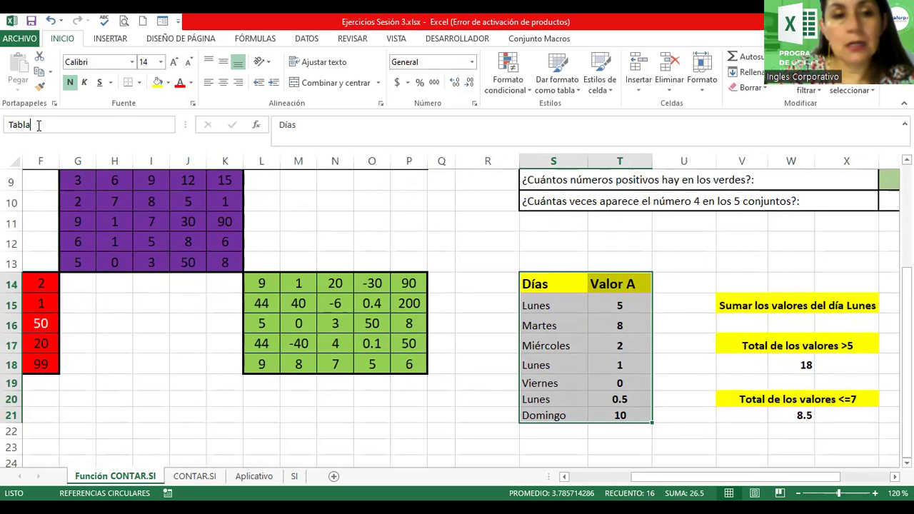
text(_Lunes)
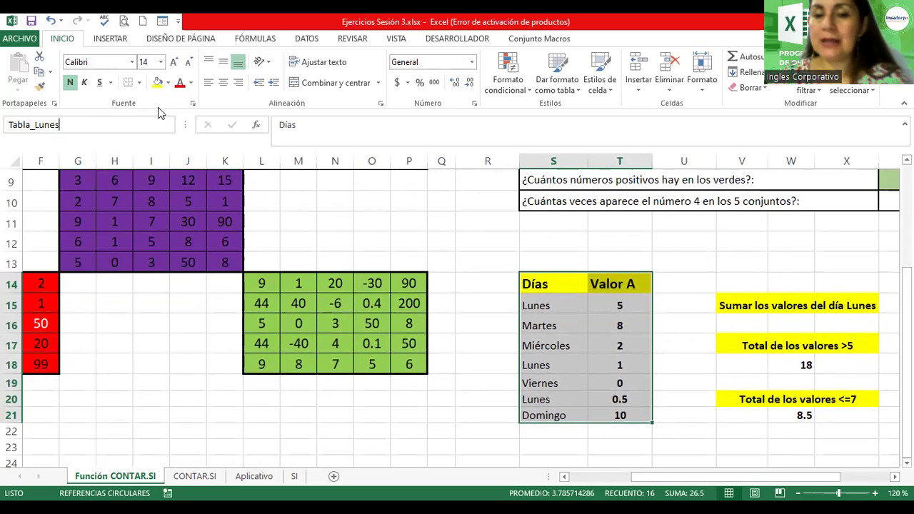
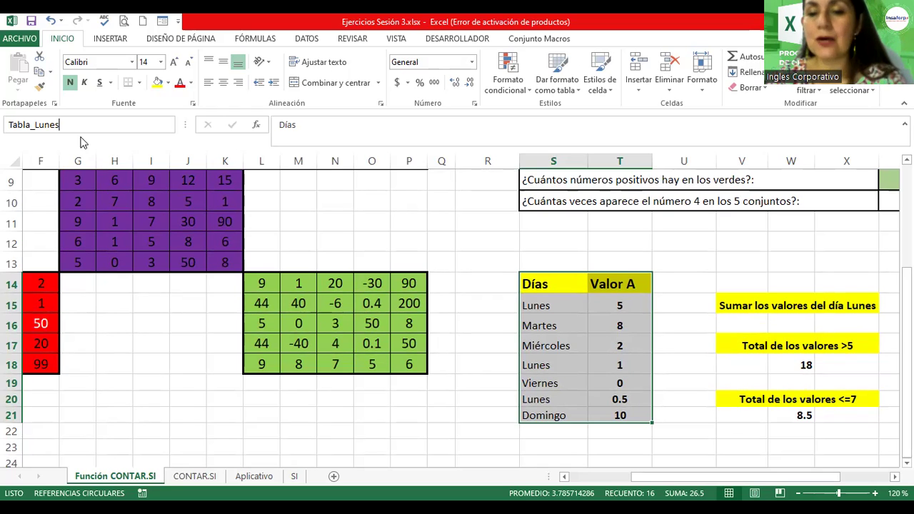
Step: Name the Días/Valor A table Tabla_Lunes and jump back to it from the Name Box
key(Return)
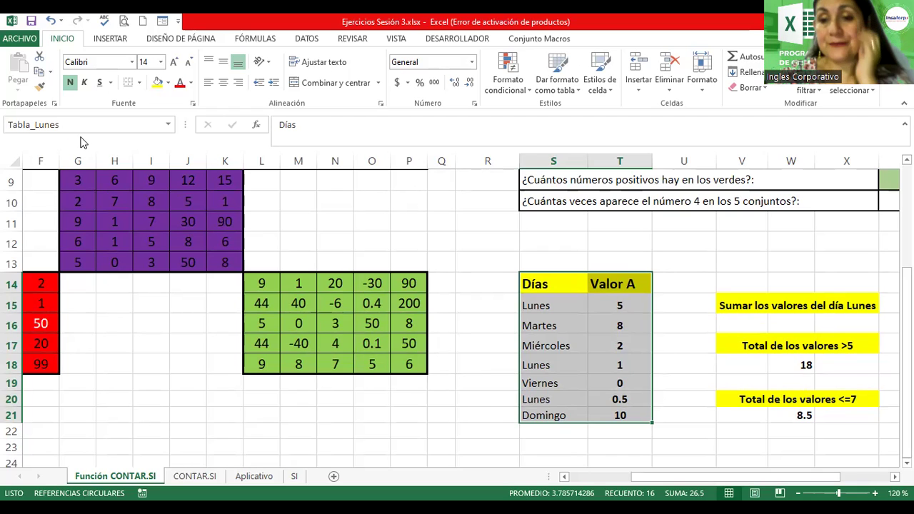
click(681, 325)
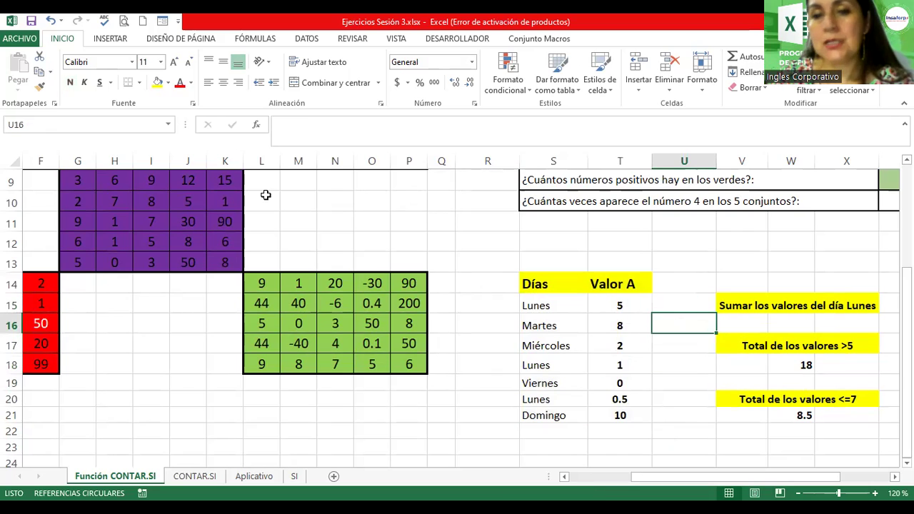
click(170, 126)
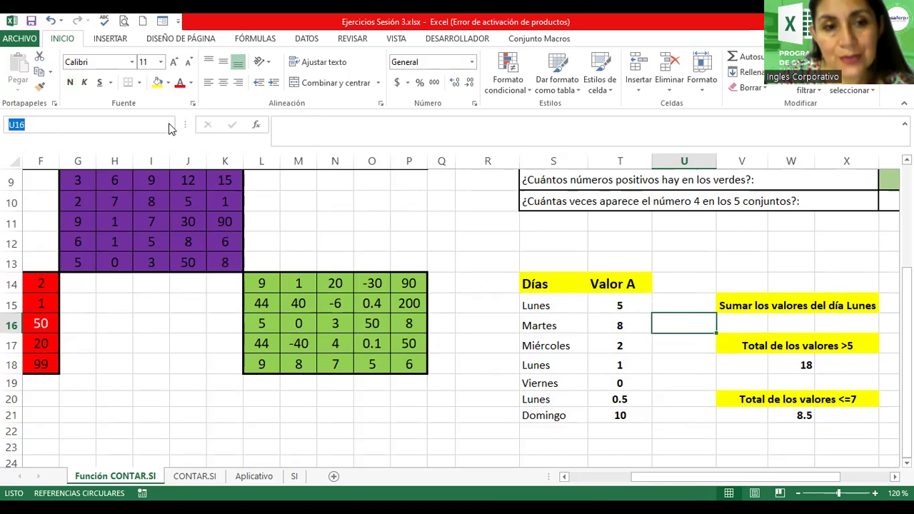
click(170, 126)
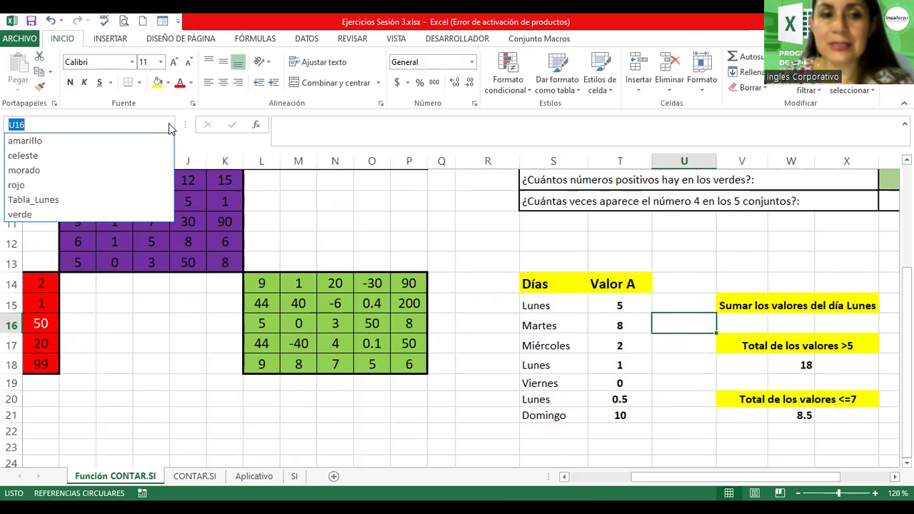
click(28, 201)
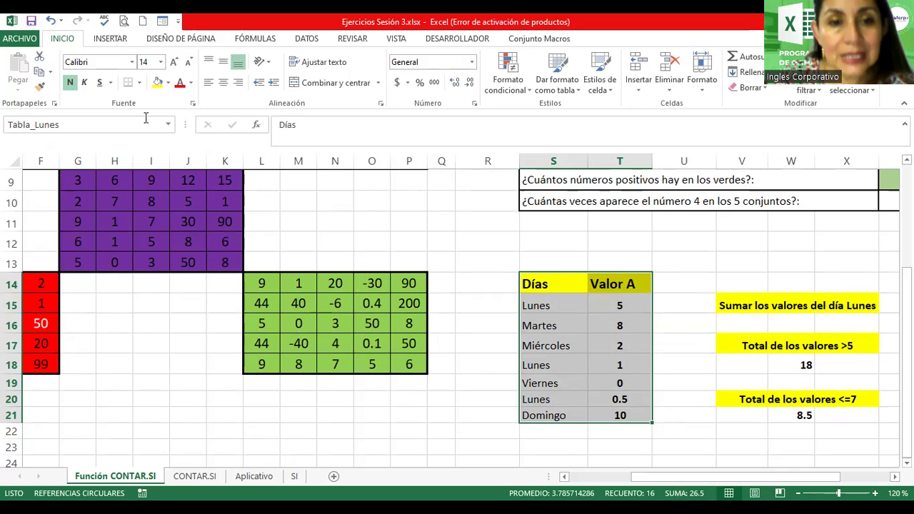
Step: Check that the named ranges morado and verde jump to the purple and green blocks
click(169, 124)
click(170, 125)
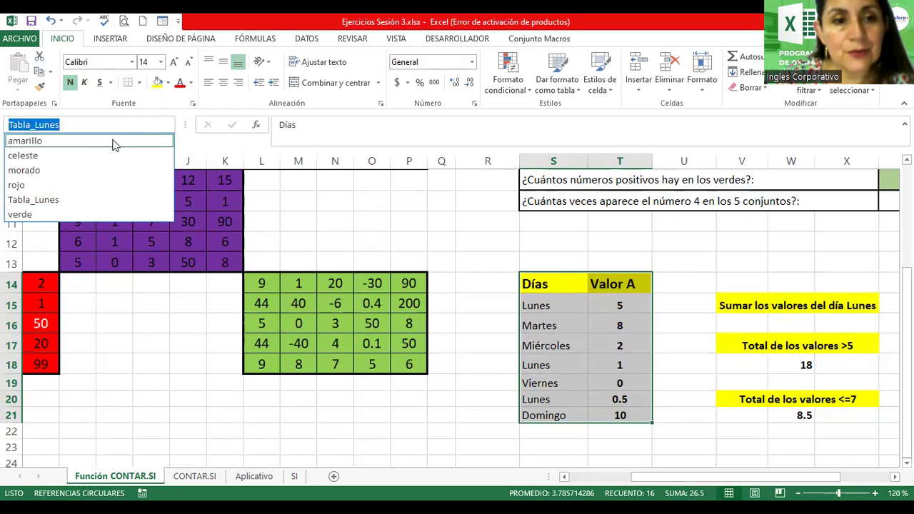
click(40, 172)
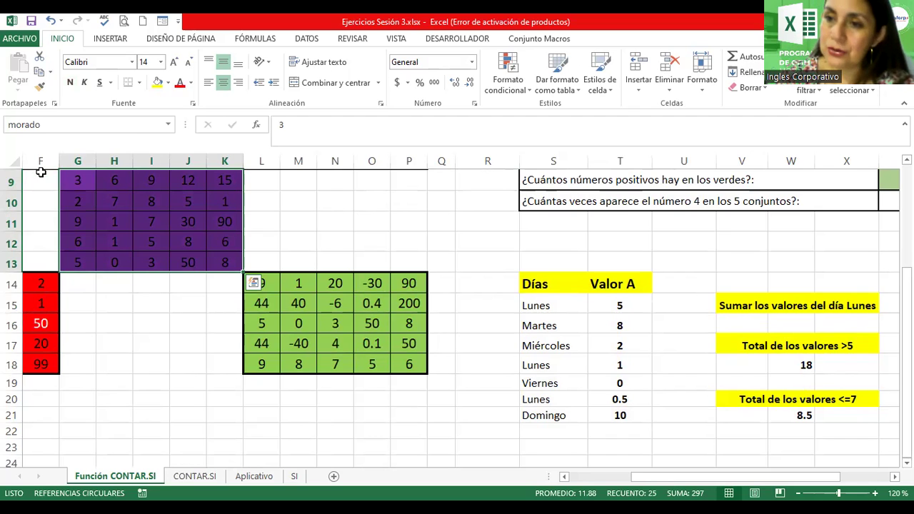
click(169, 127)
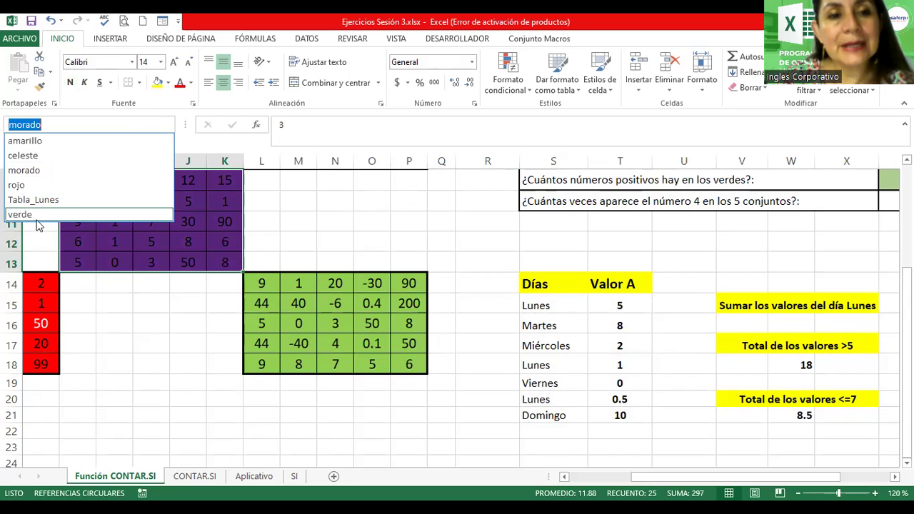
click(20, 214)
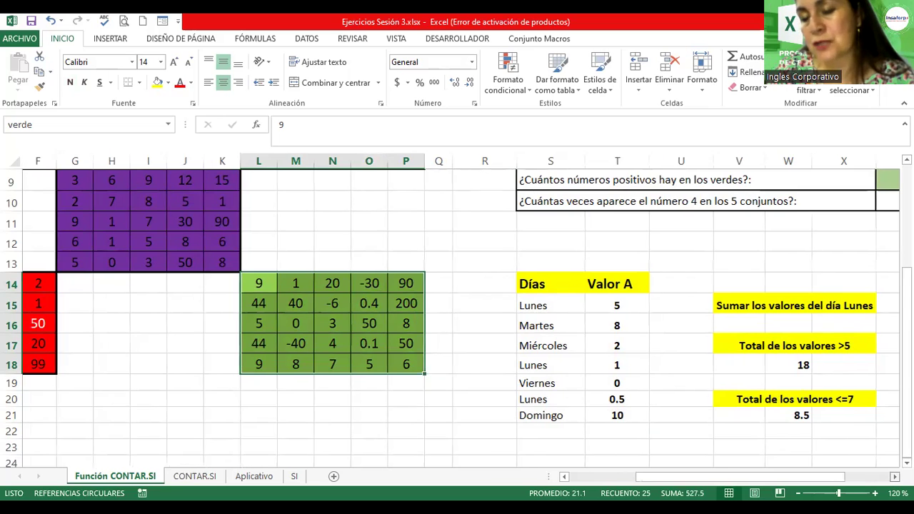
Step: Enter =CONTAR.SI(rojo;"=50") in Y5, returning 2 for the red-range 50s
scroll(883, 488, right, 3)
scroll(460, 318, right, 1)
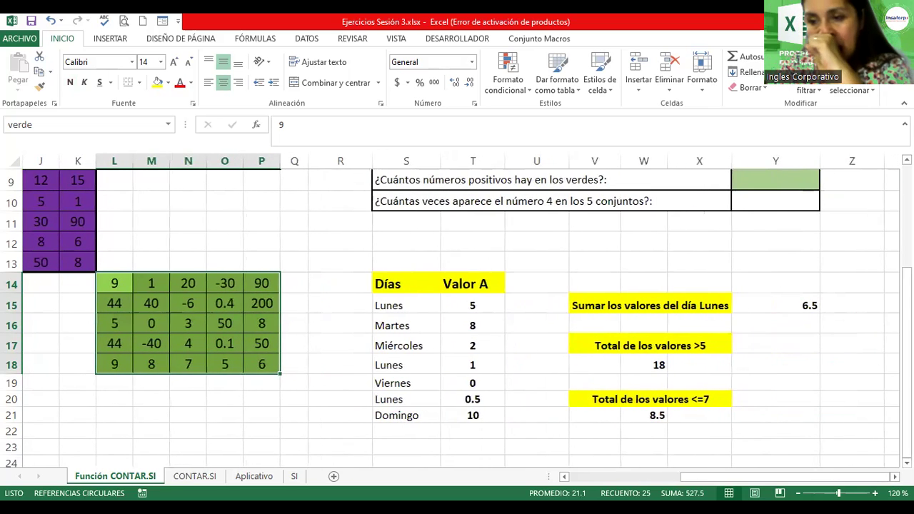
scroll(460, 317, up, 2)
scroll(460, 318, up, 1)
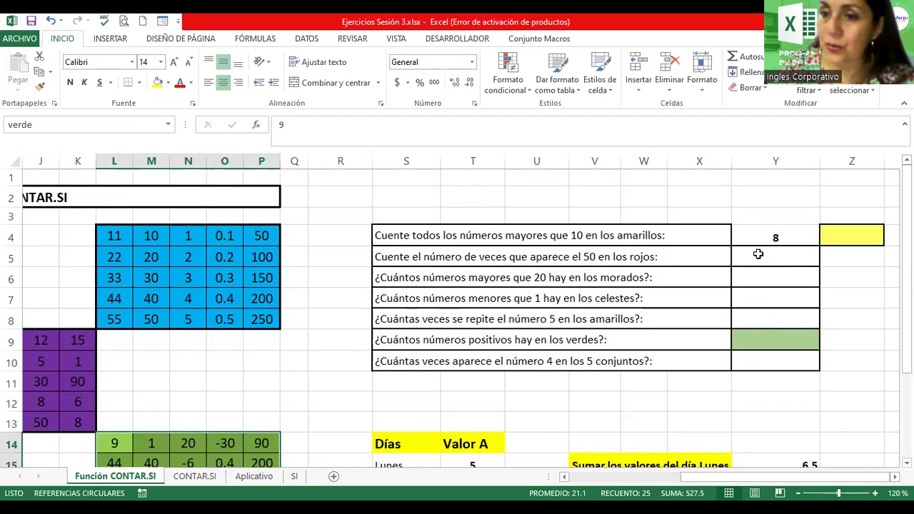
click(757, 254)
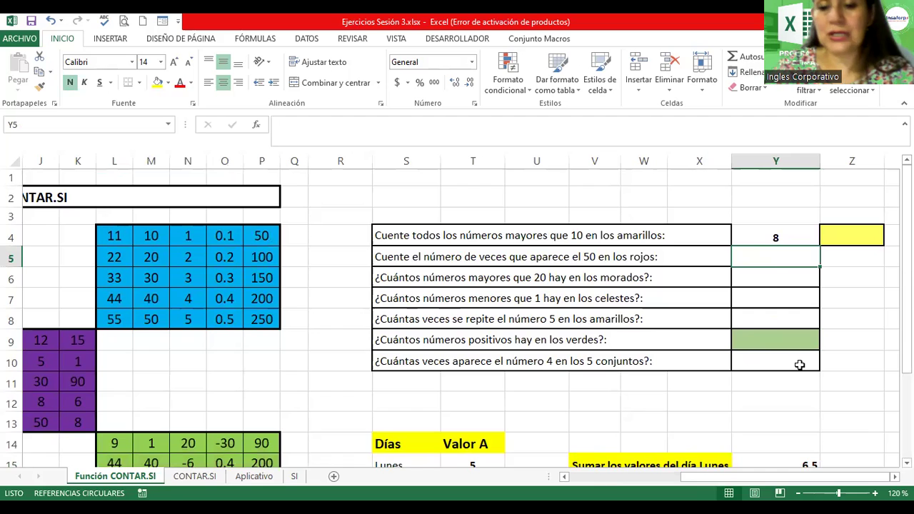
text(=contar.si()
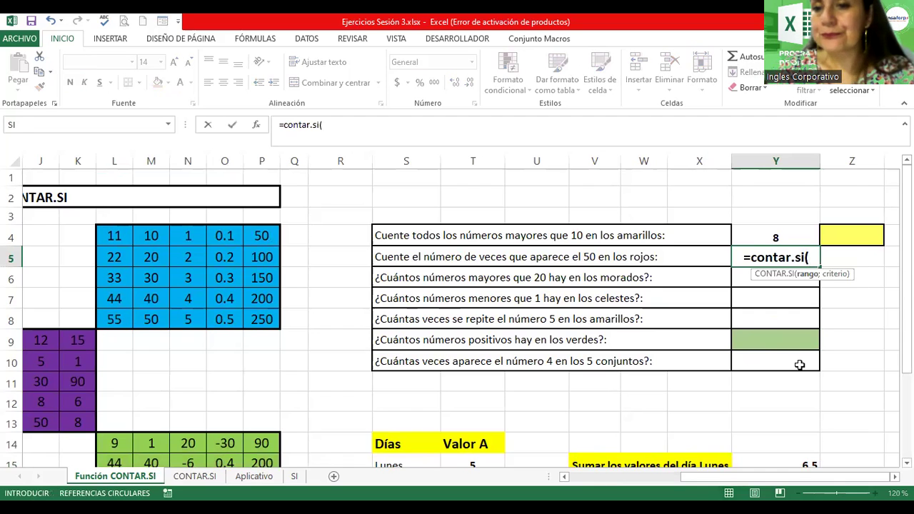
text(rojo)
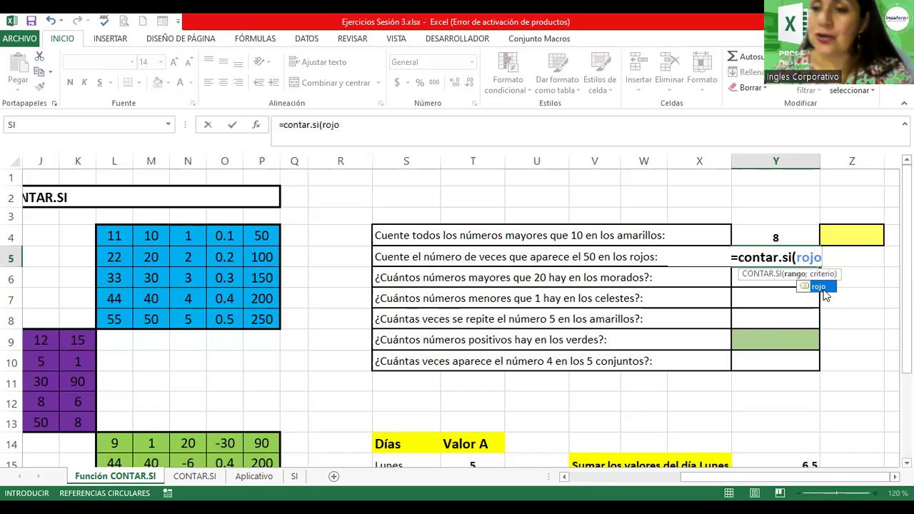
double_click(821, 286)
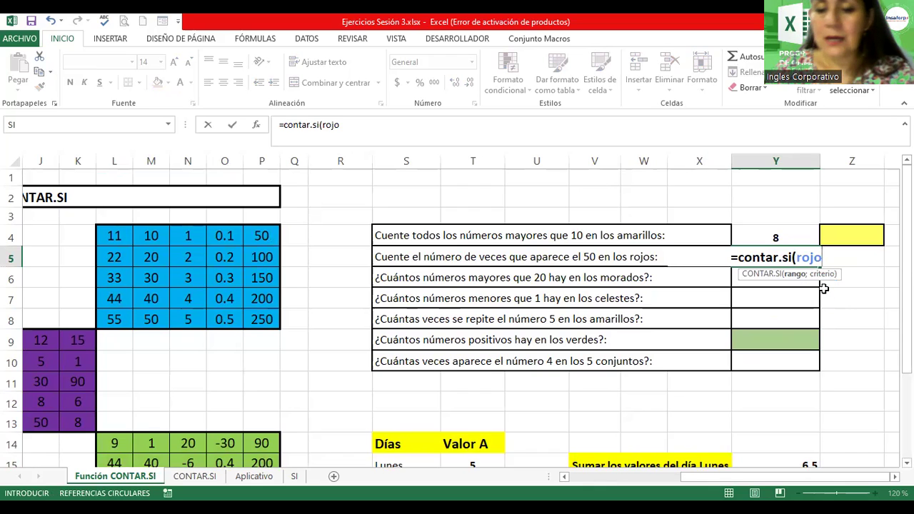
text(;)
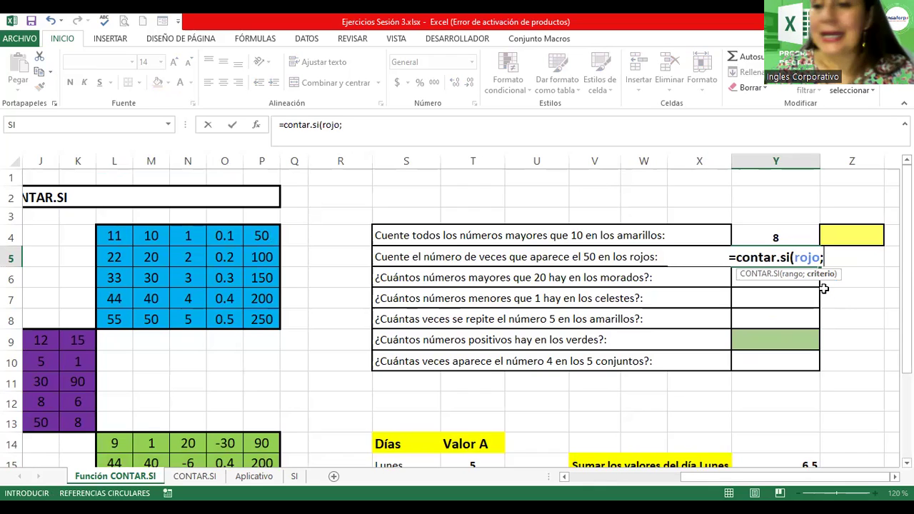
text(")
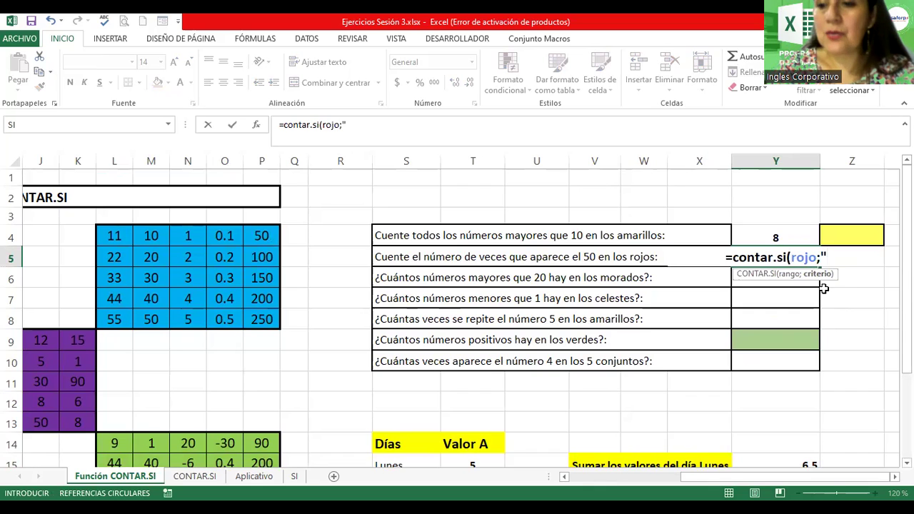
text(=)
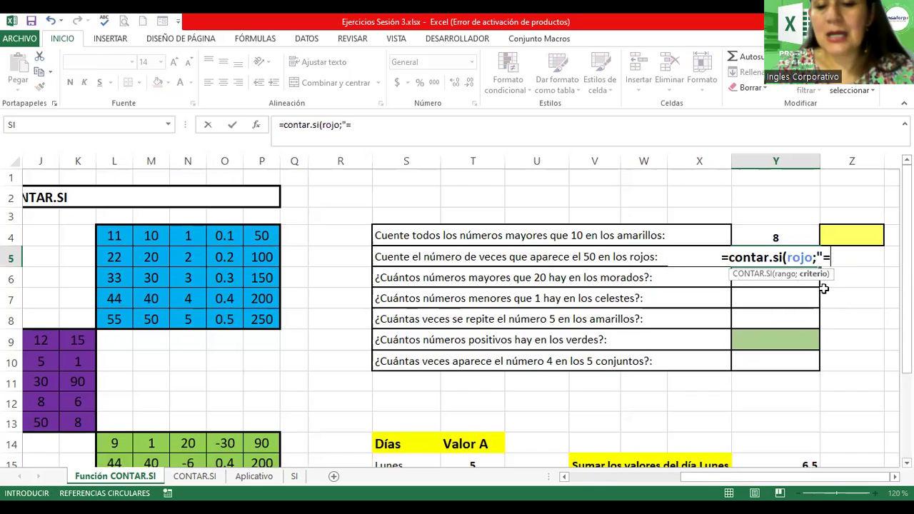
text(50"))
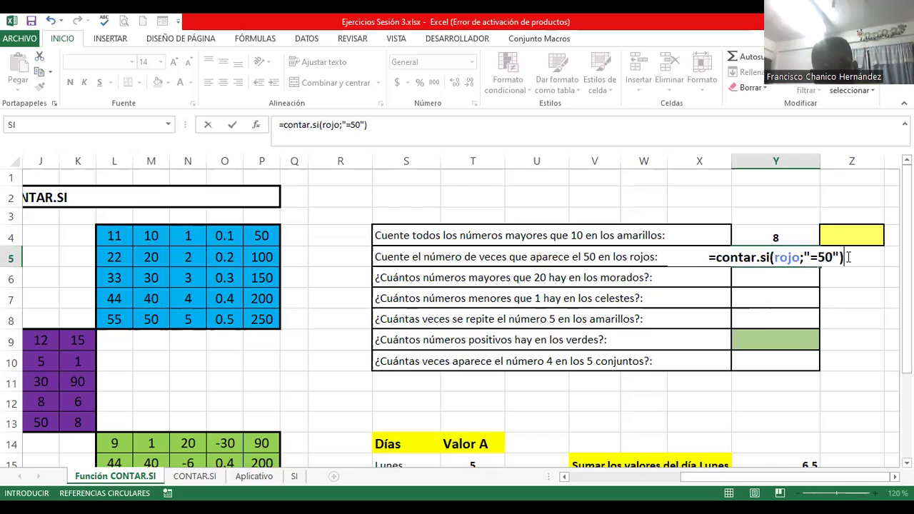
key(Return)
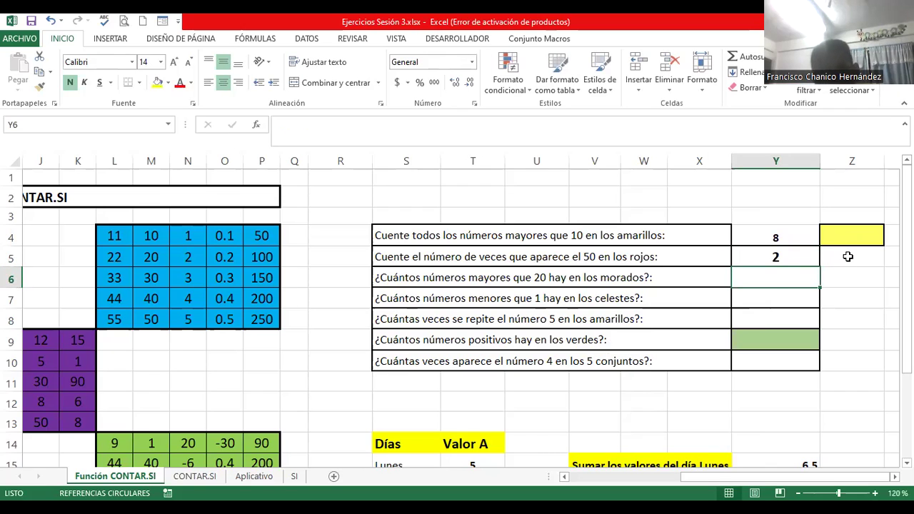
Step: Enter =contar.si(morado;">20") in Y6, fixing the less-than sign to greater-than
text(=)
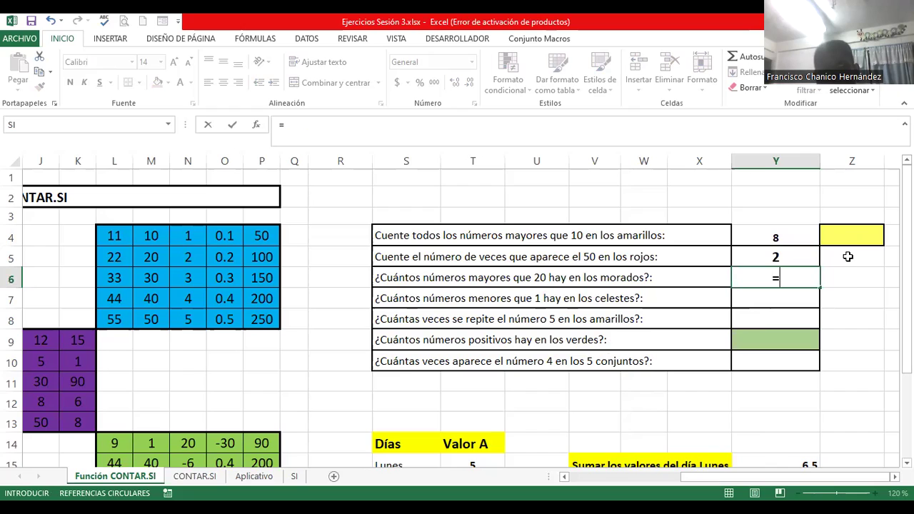
text(contar.si()
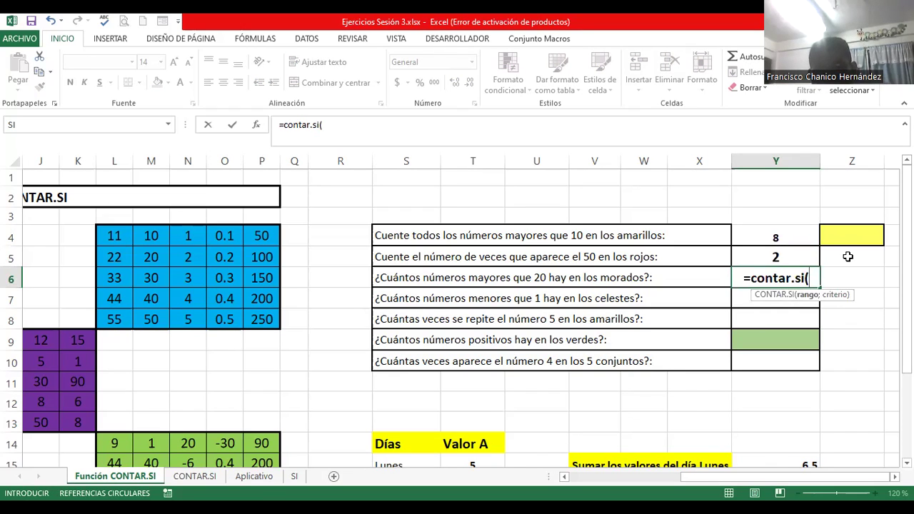
text(morado)
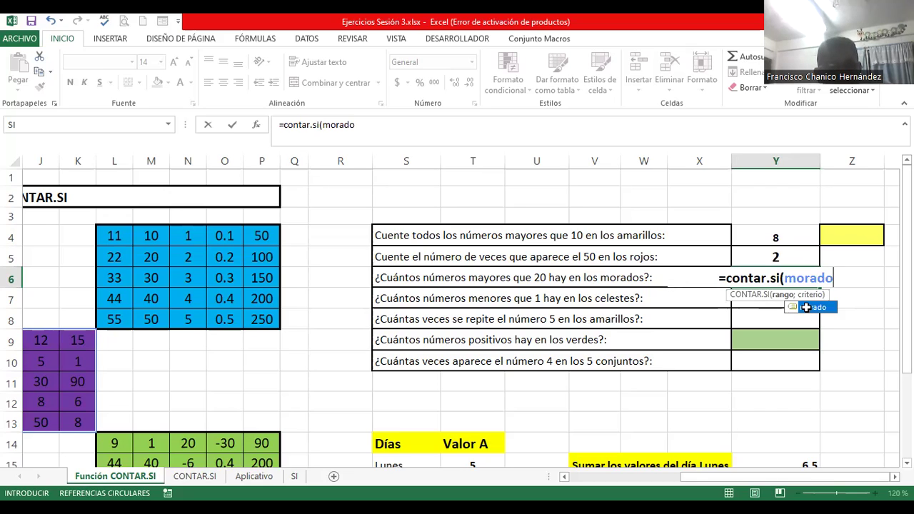
text(;)
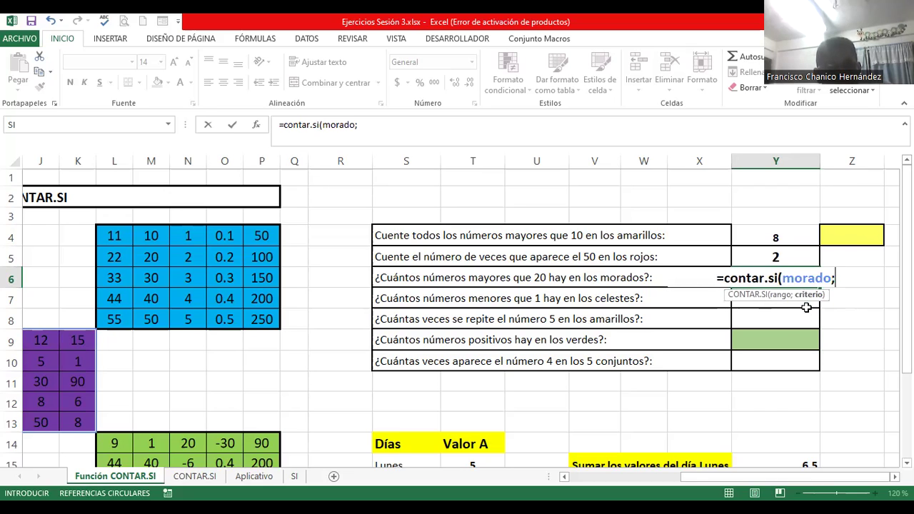
text(")
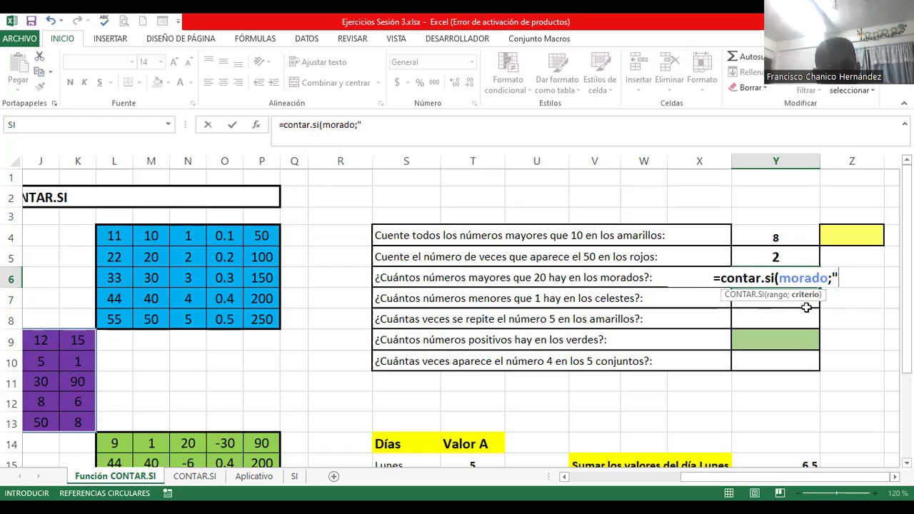
text(<)
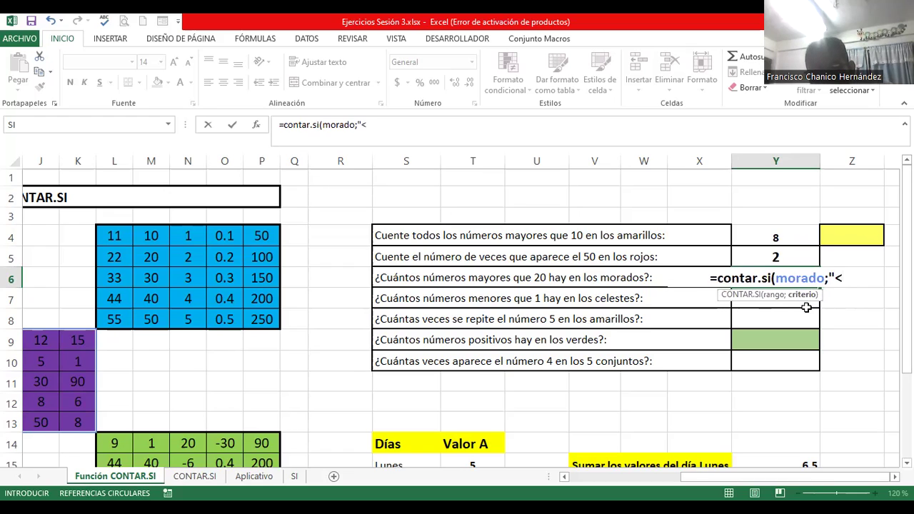
key(BackSpace)
text(>)
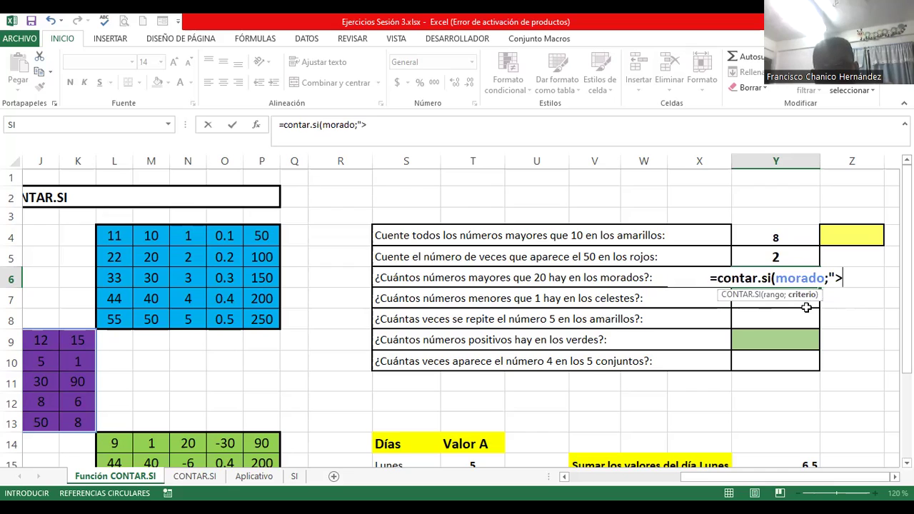
text(20"))
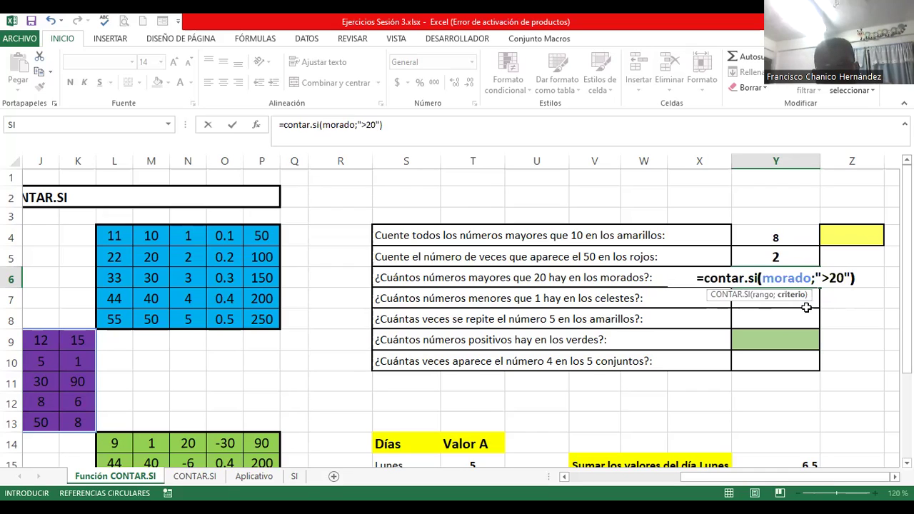
key(Return)
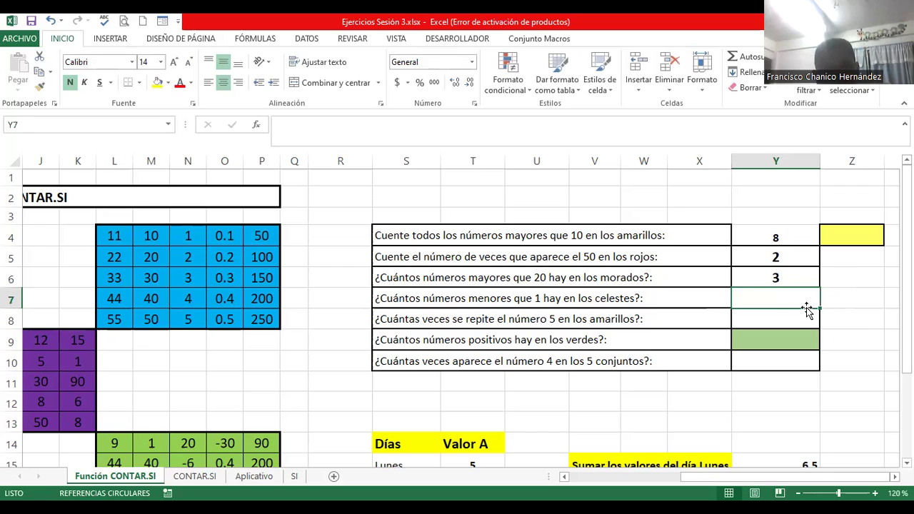
Step: Type =contar.si(celeste;"<1") in Y7, picking celeste from the autocomplete list
text(=)
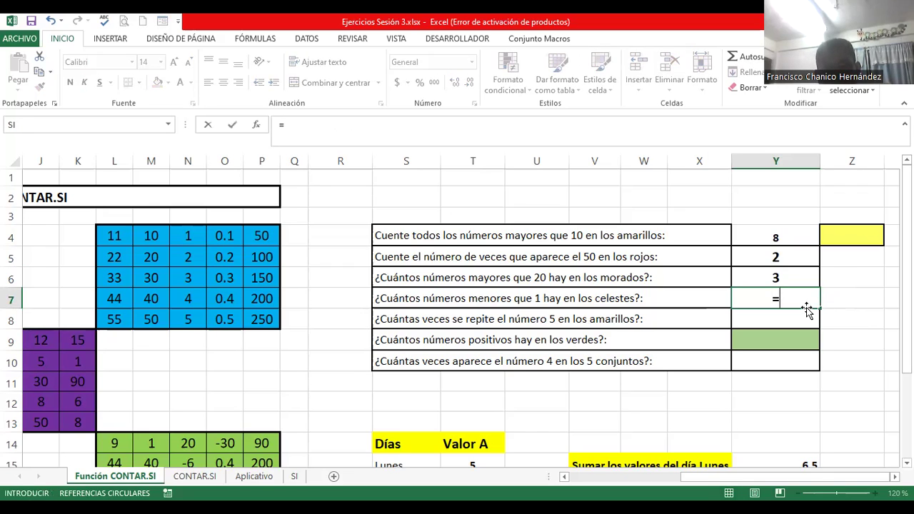
text(contar.si()
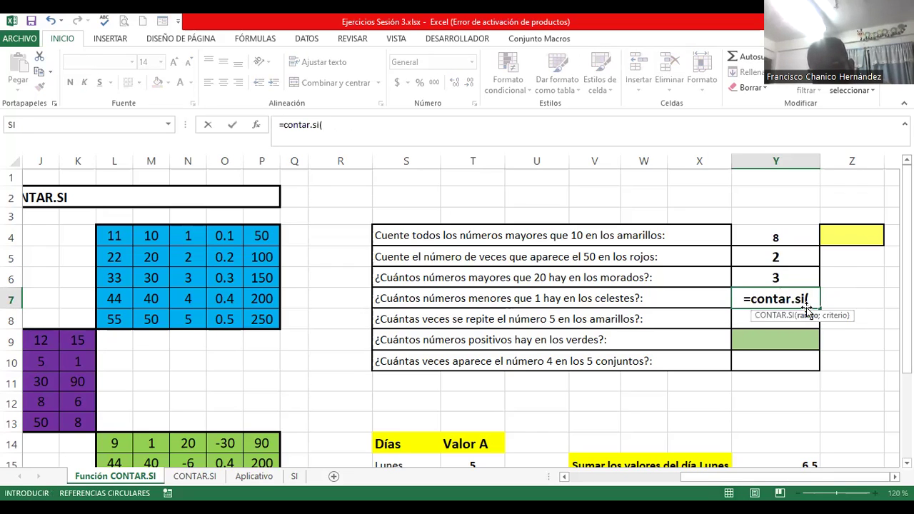
text(ce)
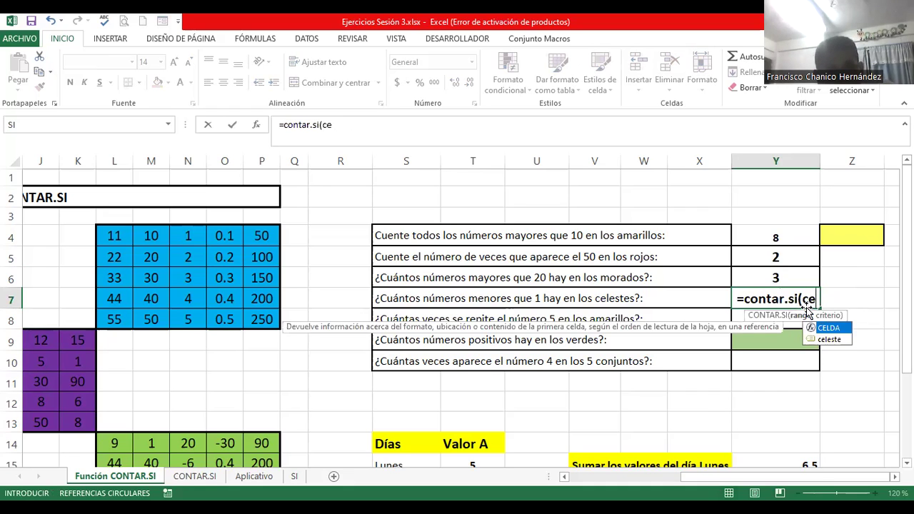
click(829, 340)
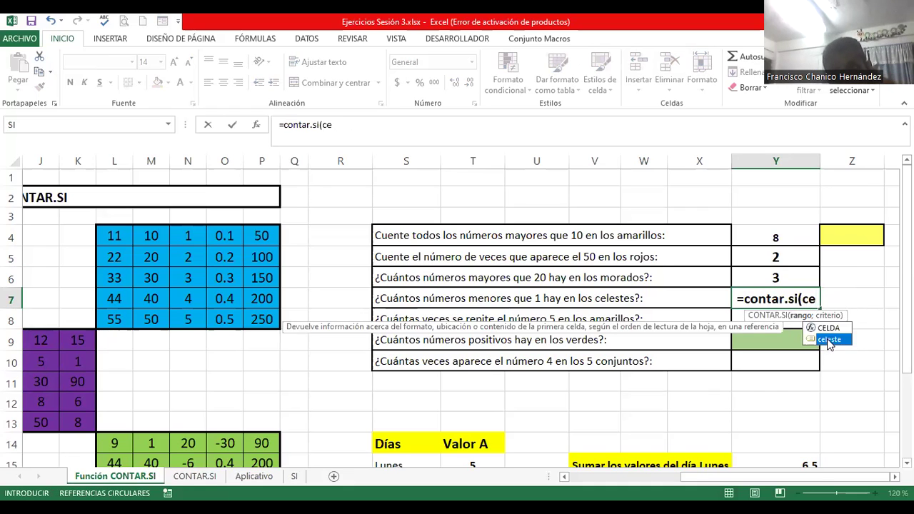
double_click(828, 339)
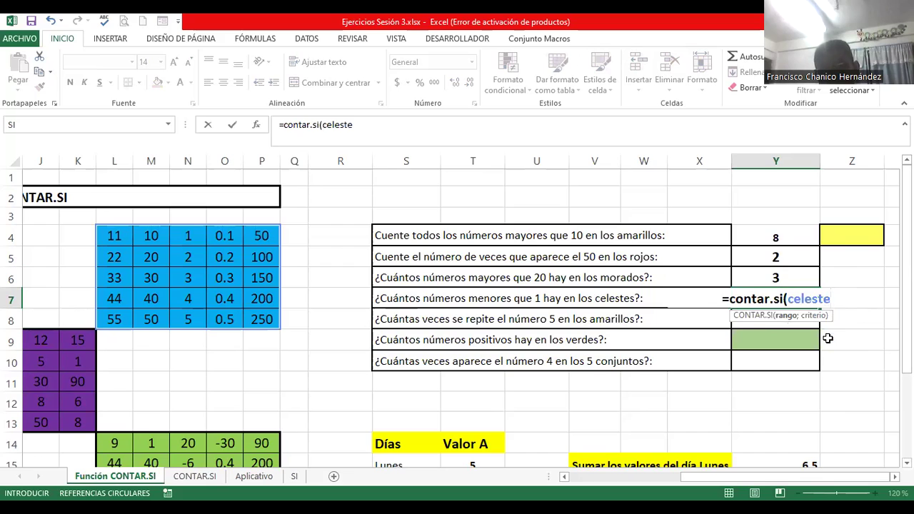
text(;")
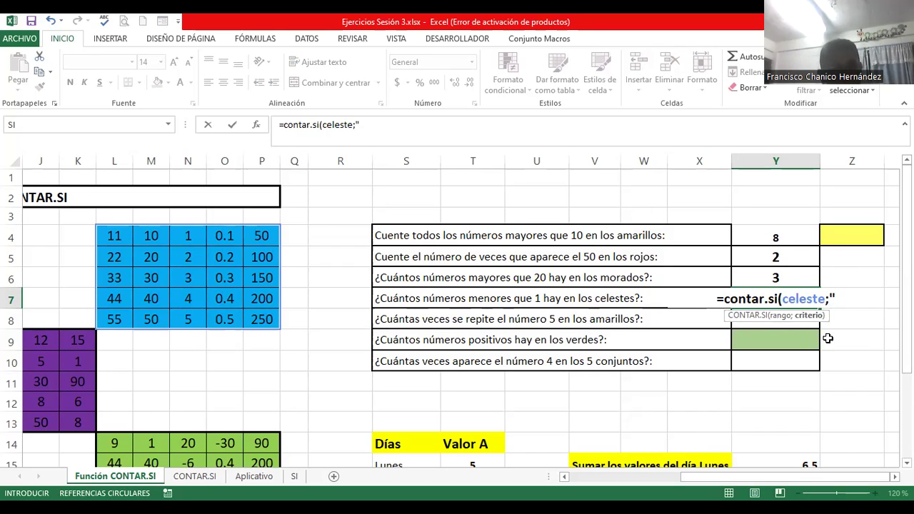
text(<)
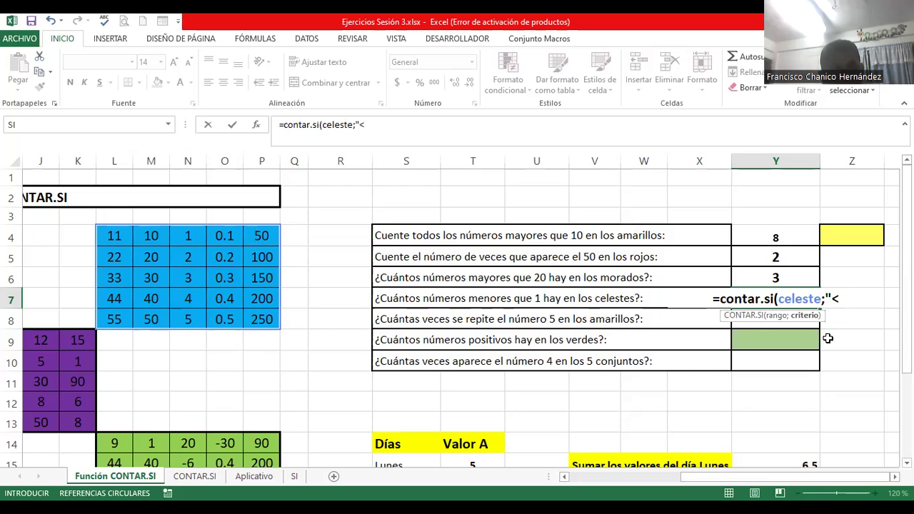
text(1"))
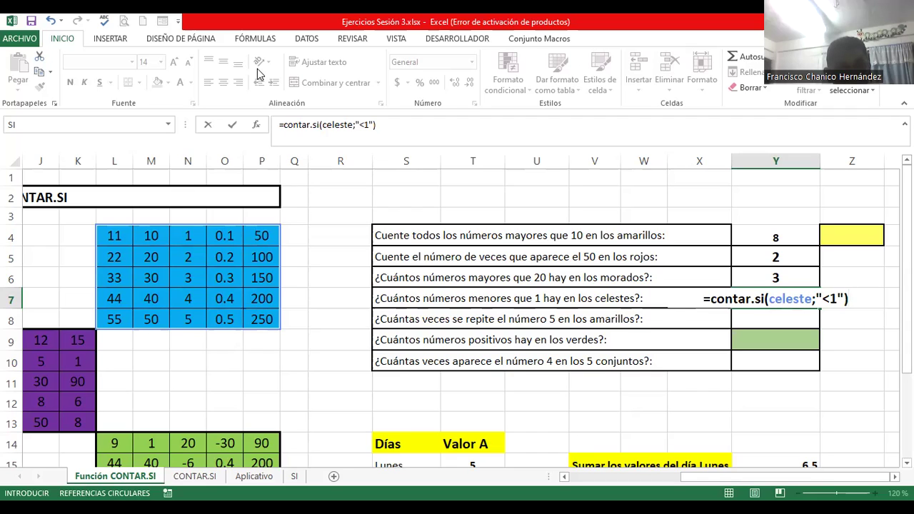
key(Return)
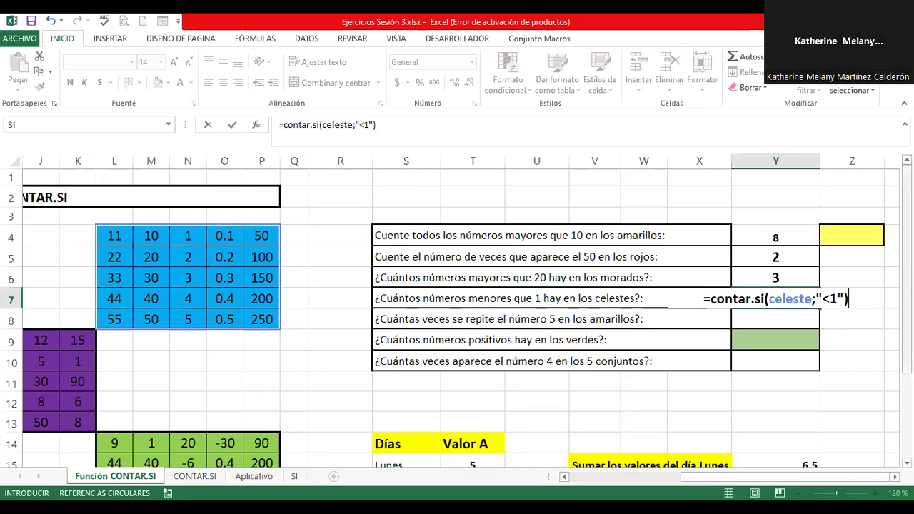
key(Return)
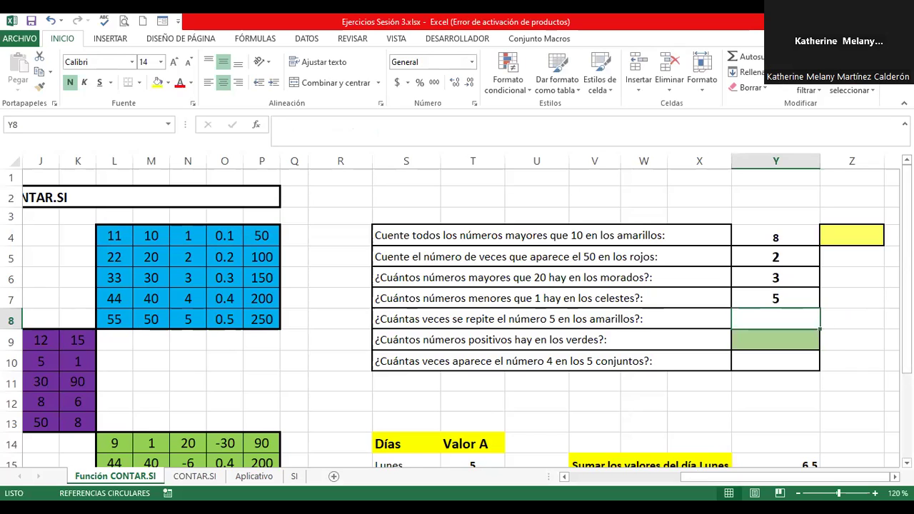
drag(905, 235, 905, 298)
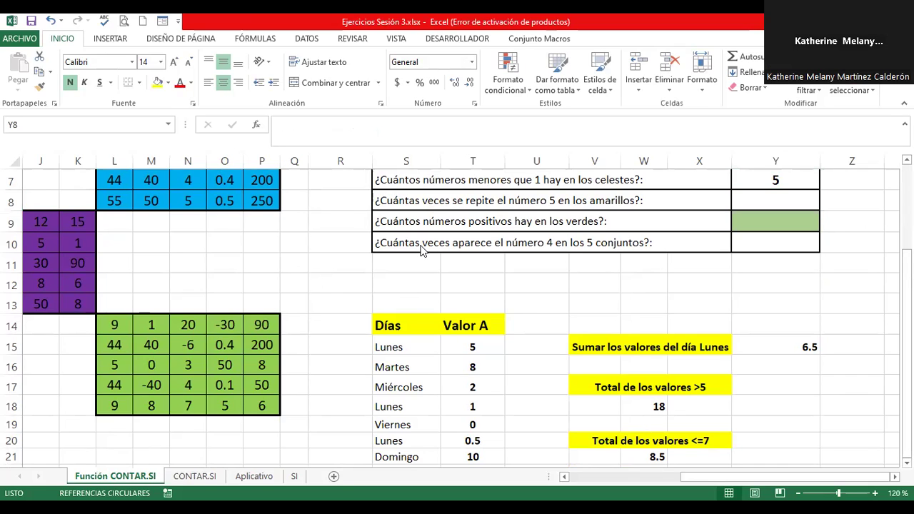
click(656, 458)
double_click(655, 458)
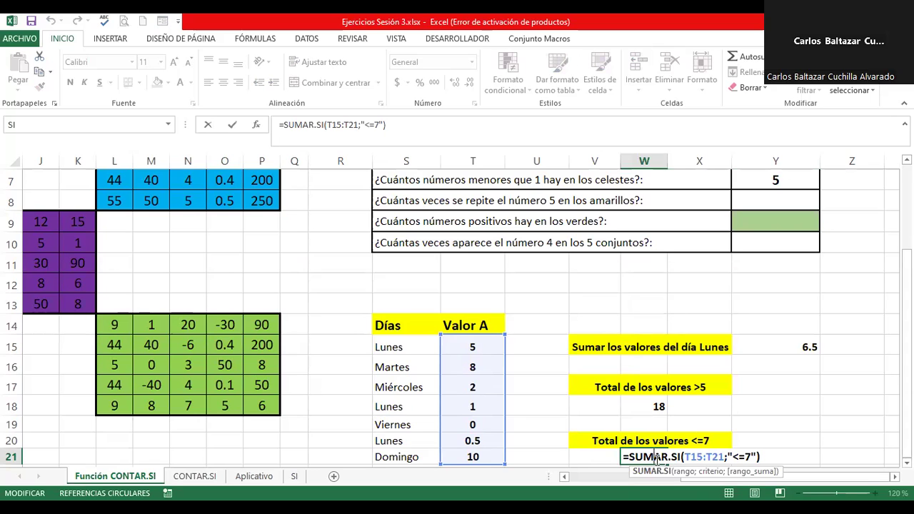
click(771, 454)
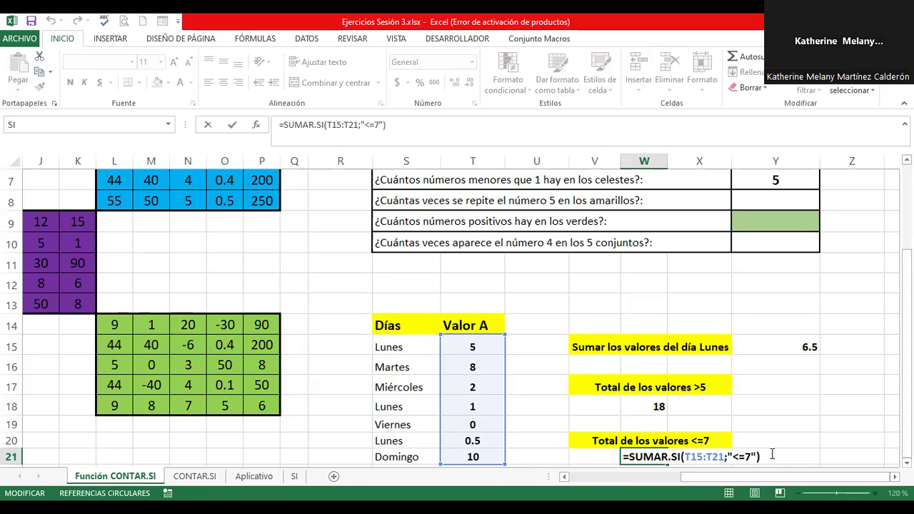
key(Return)
key(Up)
key(Up)
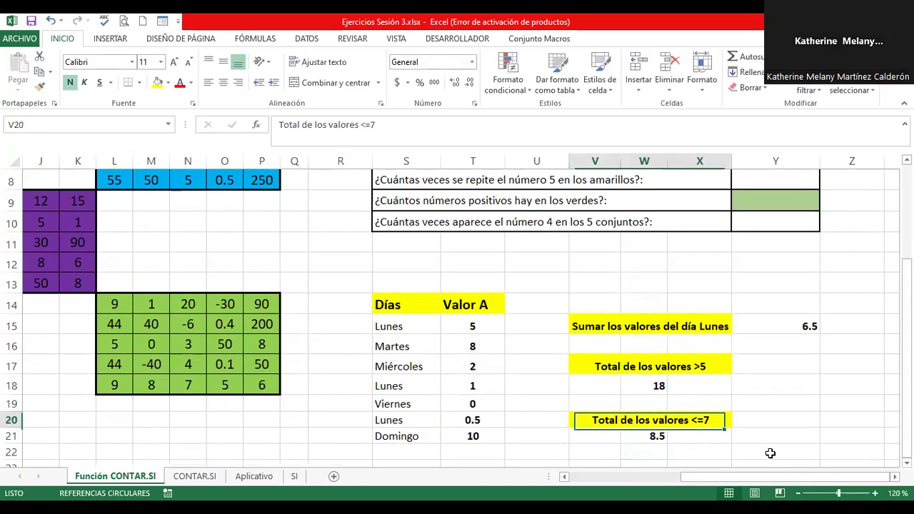
key(Up)
key(Up)
key(F2)
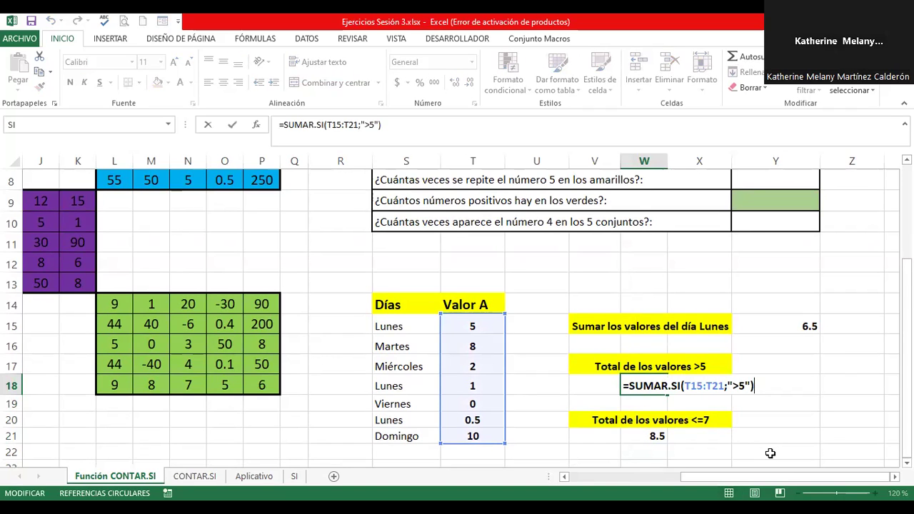
key(Return)
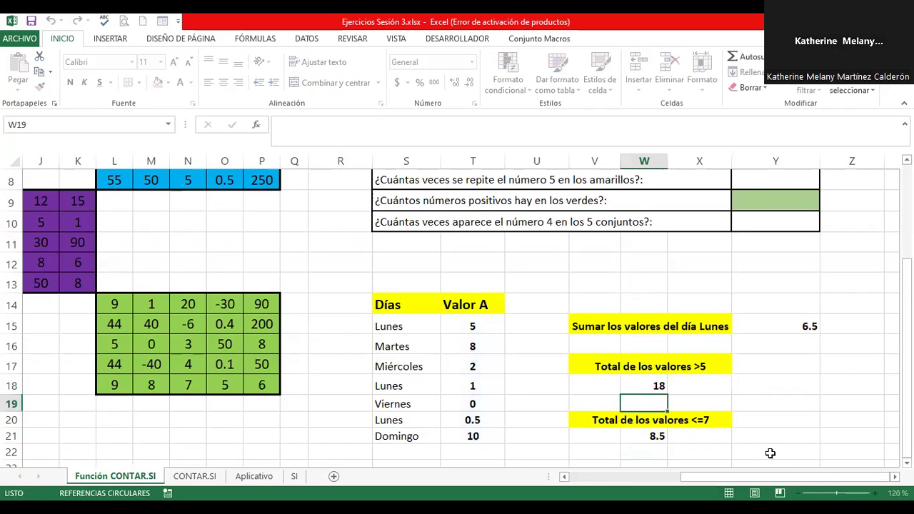
key(Up)
key(Up)
key(Up)
key(Up)
key(Right)
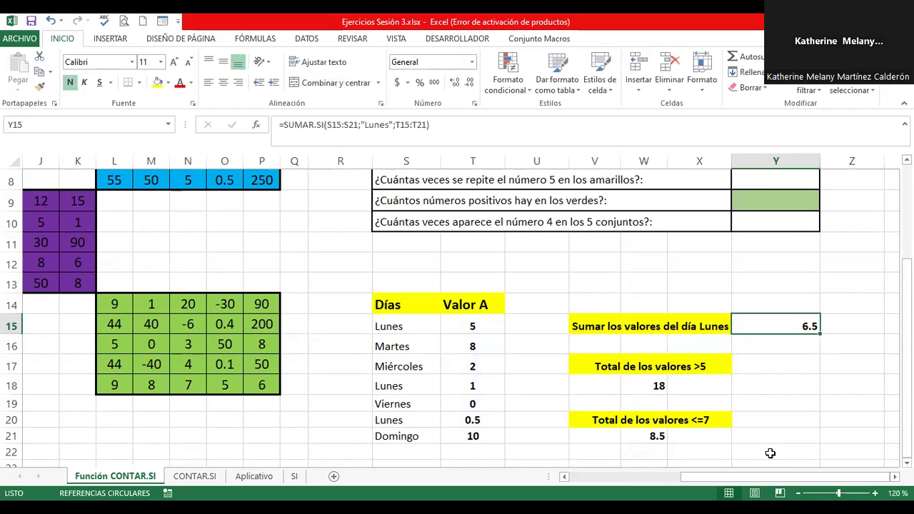
key(F2)
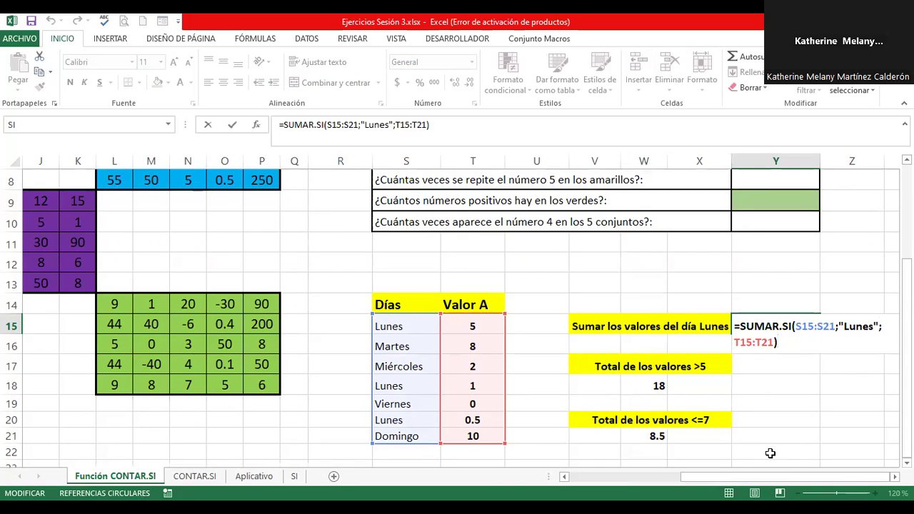
click(519, 122)
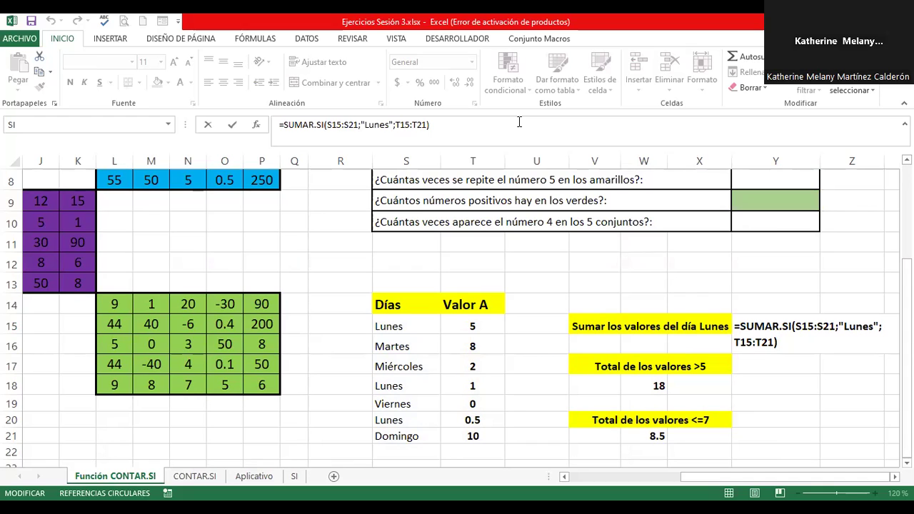
click(780, 343)
key(Return)
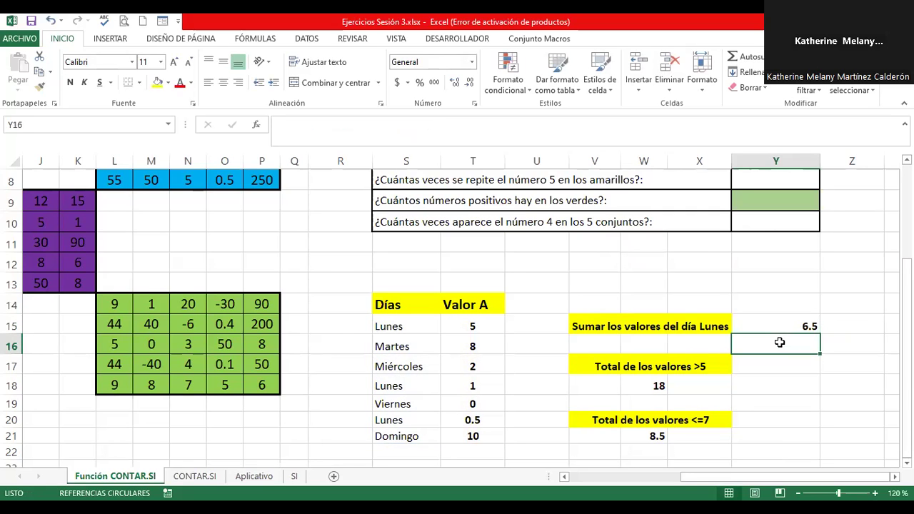
Step: Review and recommit the Y4 count of yellow numbers over 10, which gives 8
scroll(748, 219, up, 1)
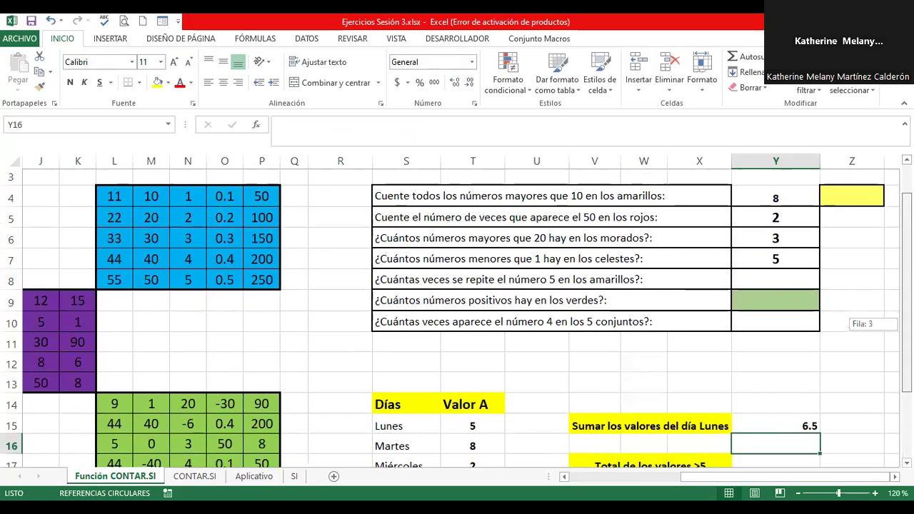
scroll(748, 219, up, 1)
double_click(747, 219)
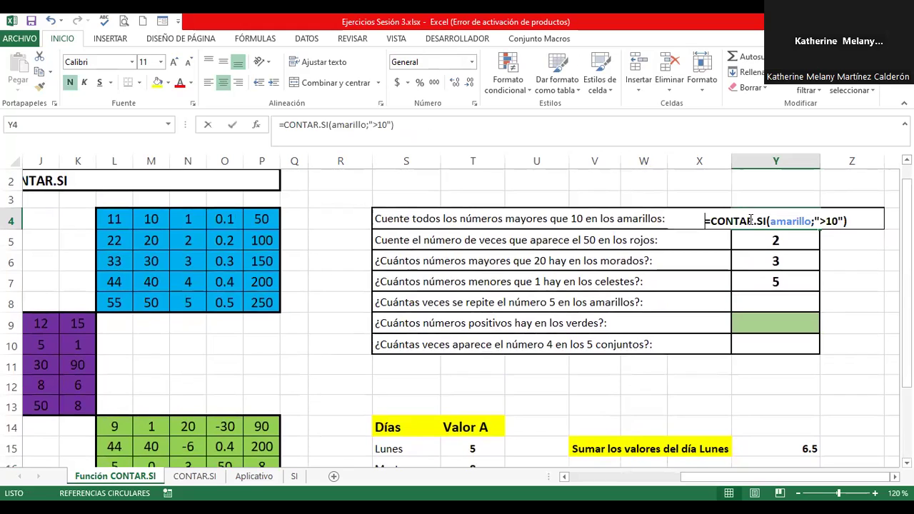
click(852, 220)
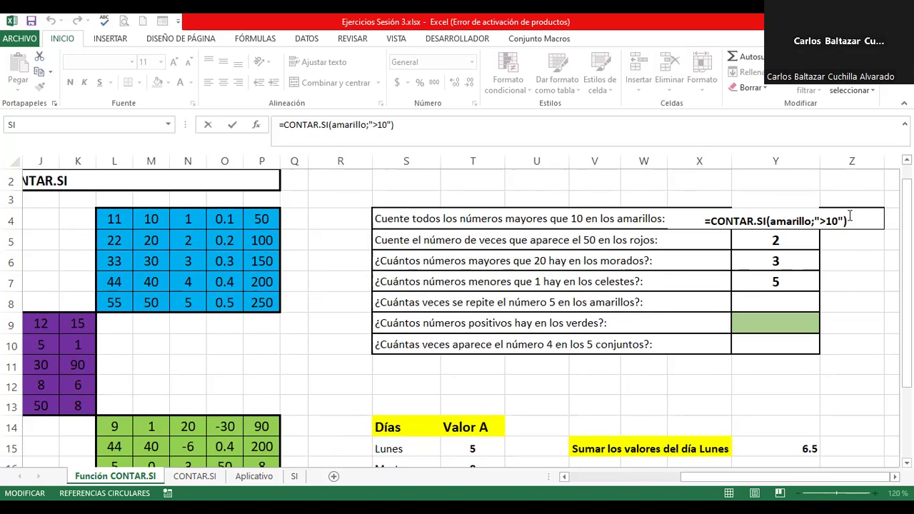
key(Return)
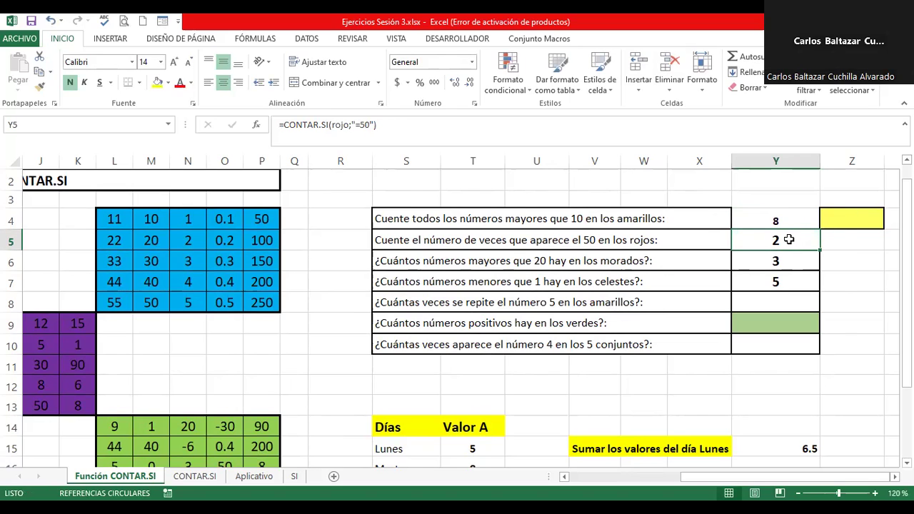
Step: Review and recommit the red and purple CONTAR.SI formulas in Y5 and Y6 (2 and 3)
double_click(788, 240)
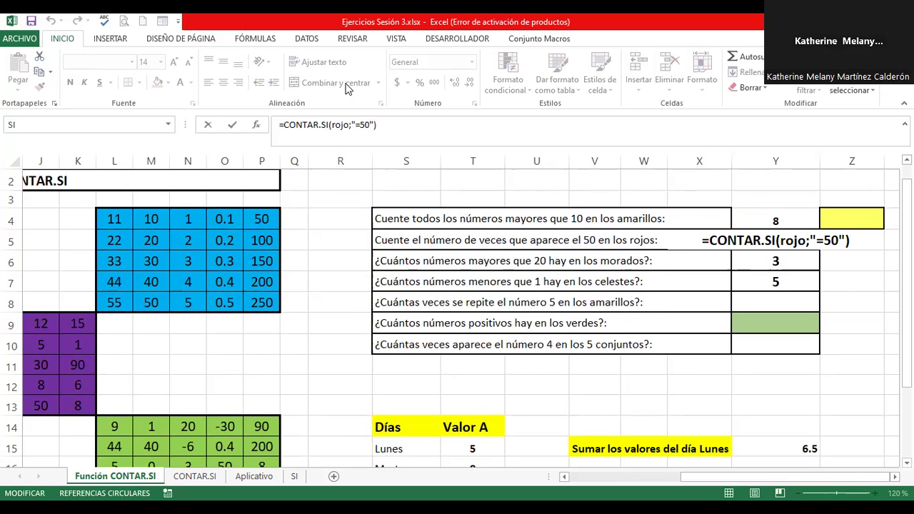
click(776, 261)
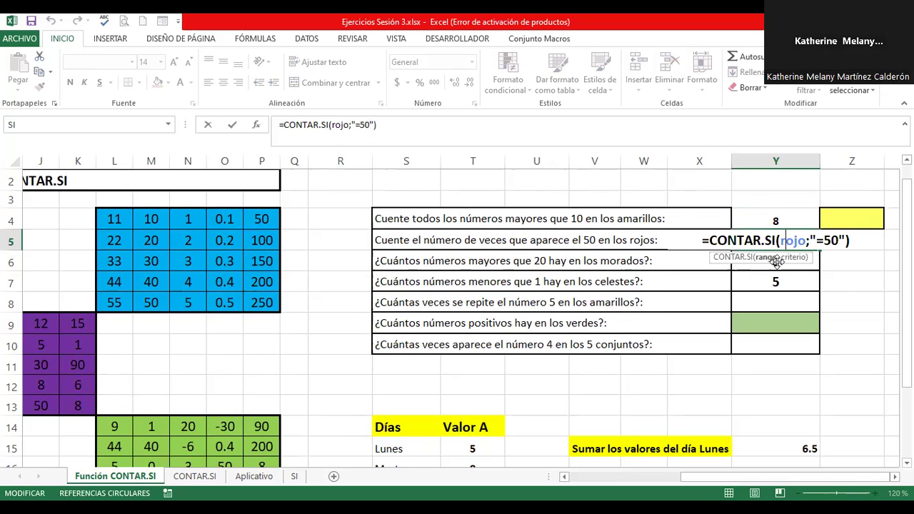
key(Return)
double_click(775, 261)
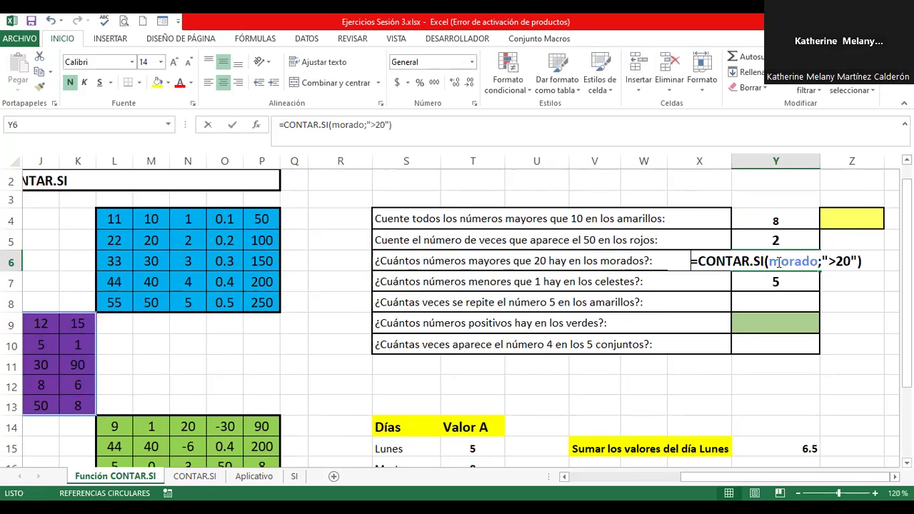
click(869, 261)
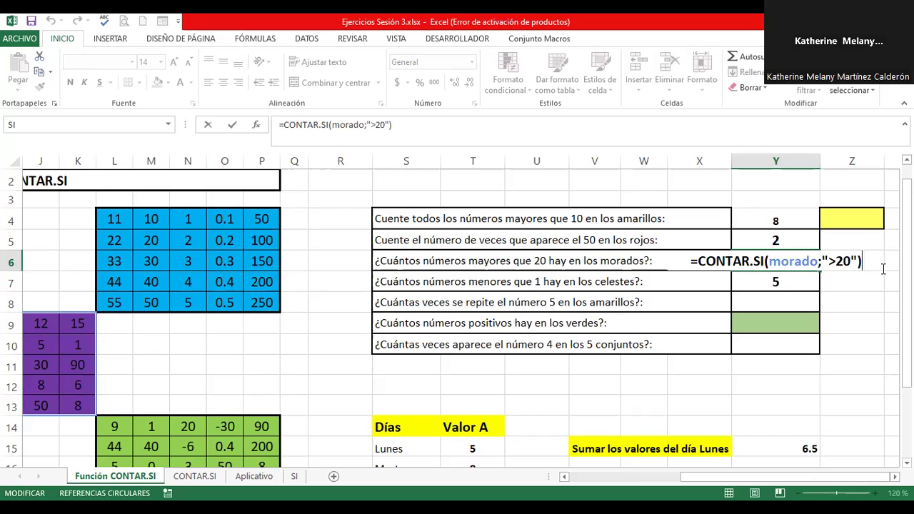
key(Return)
Step: Reopen the Y7 celeste count formula for editing
double_click(762, 282)
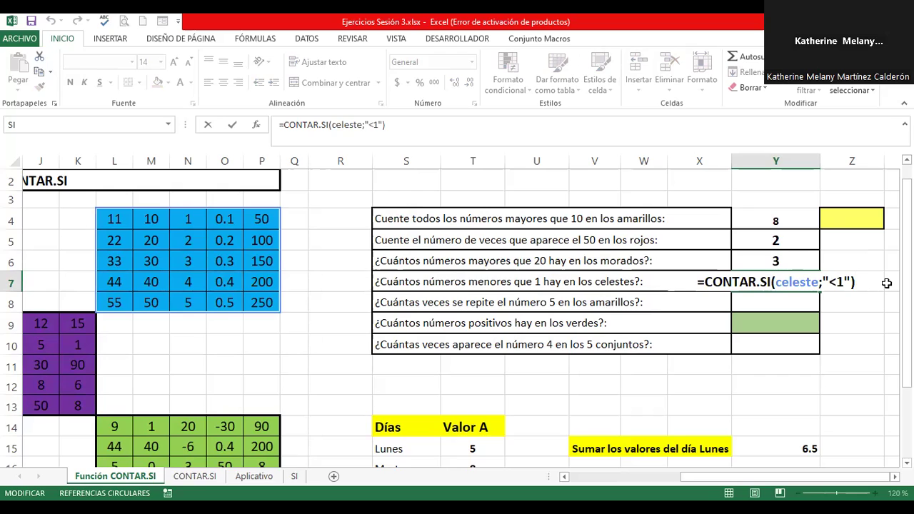
click(748, 280)
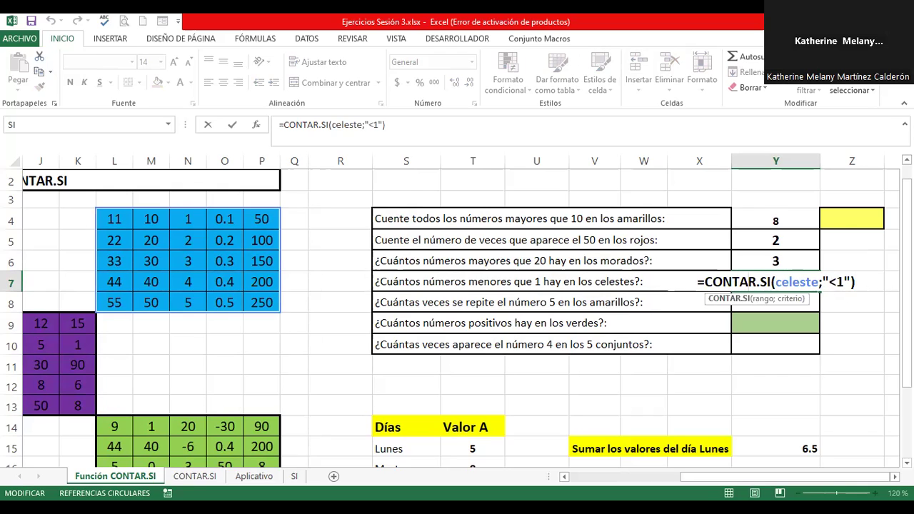
drag(905, 214, 906, 286)
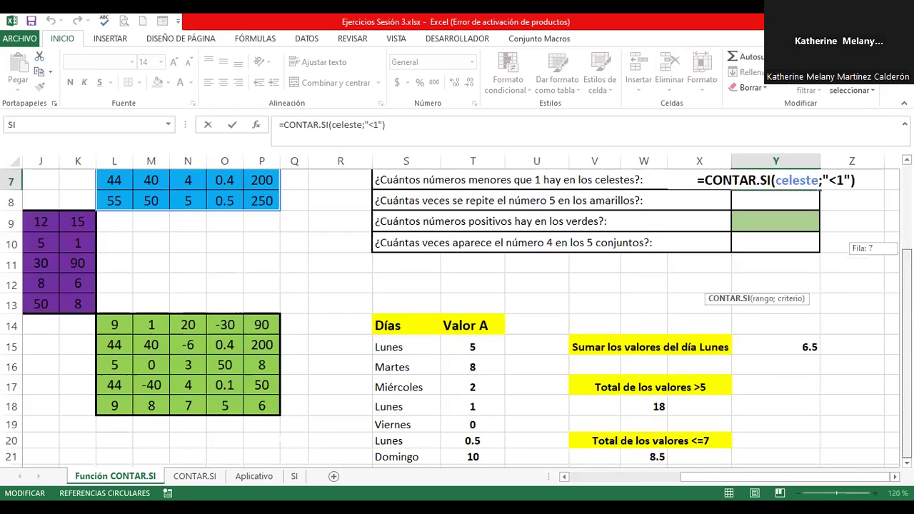
Step: Commit the Y7 celeste count of 5 and recheck W18's =SUMAR.SI(T15:T21;">5") total of 18
key(Return)
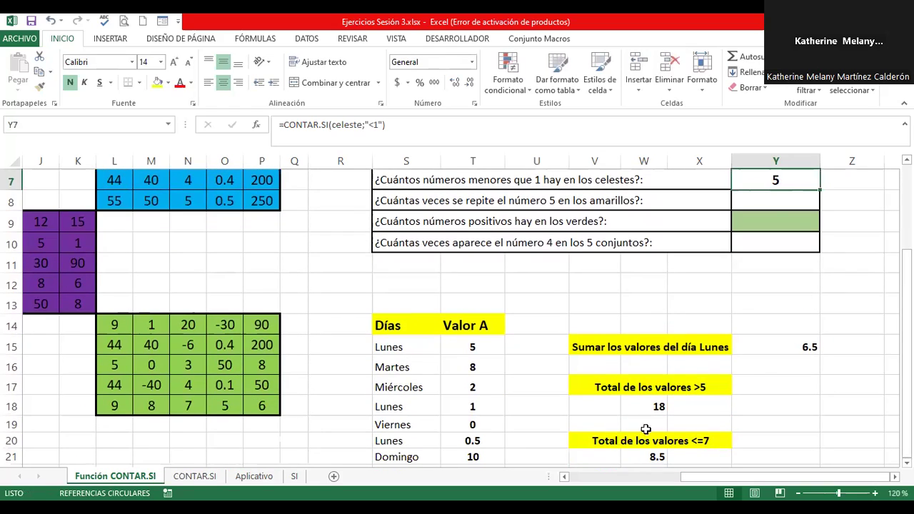
click(656, 404)
double_click(655, 404)
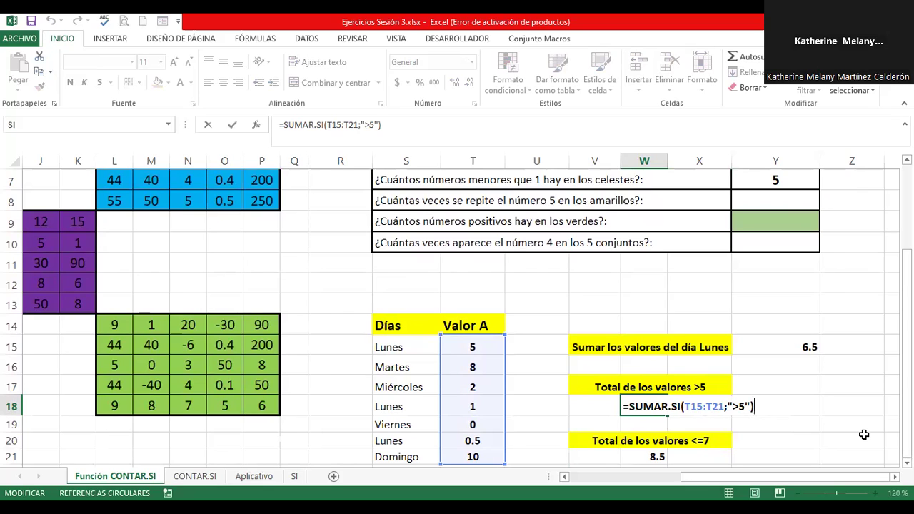
key(Return)
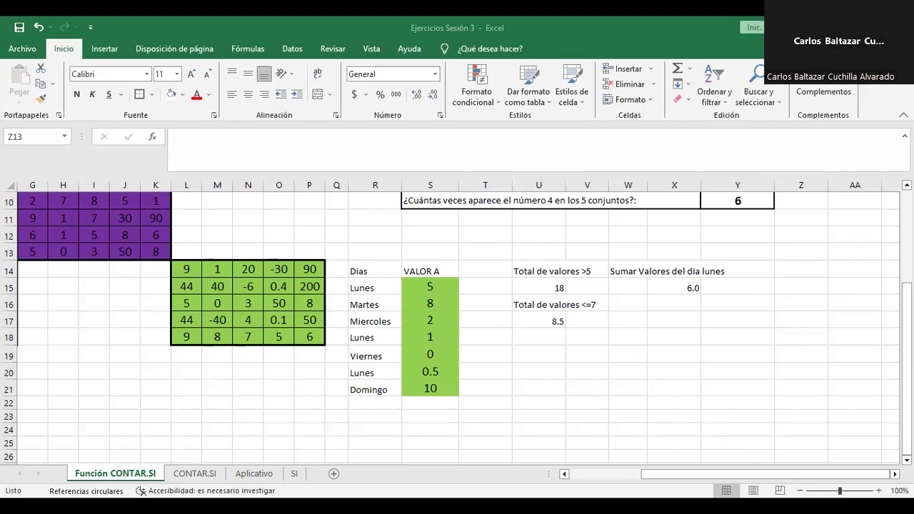
Step: Select Z13 and scroll up to row 1 to show the title and the seven answers
click(800, 252)
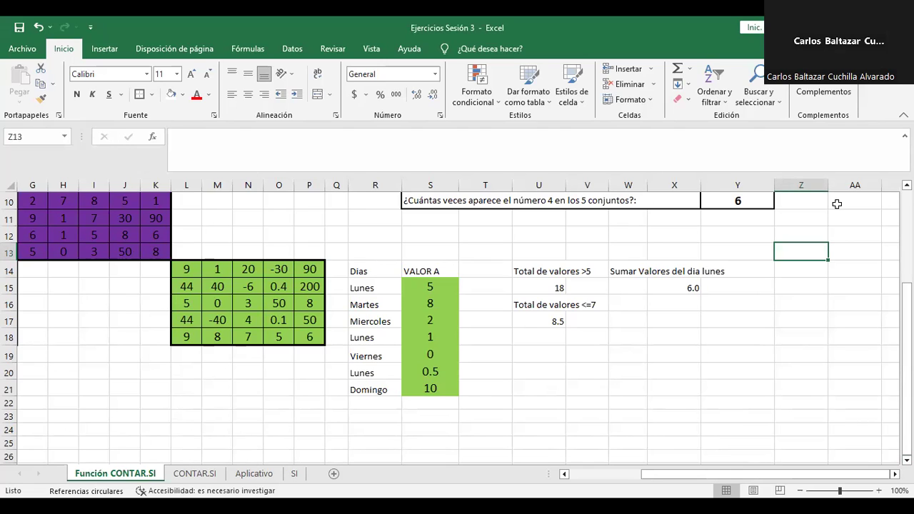
click(906, 185)
scroll(826, 226, up, 2)
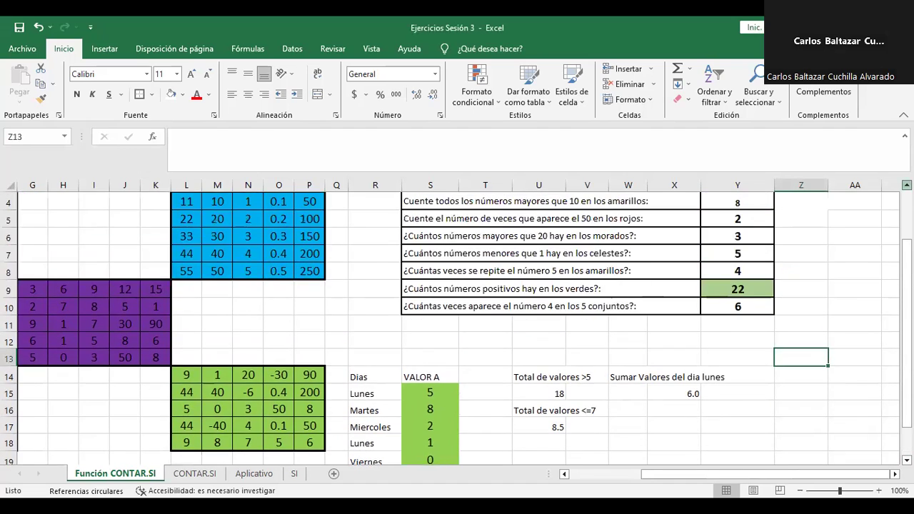
scroll(826, 226, up, 1)
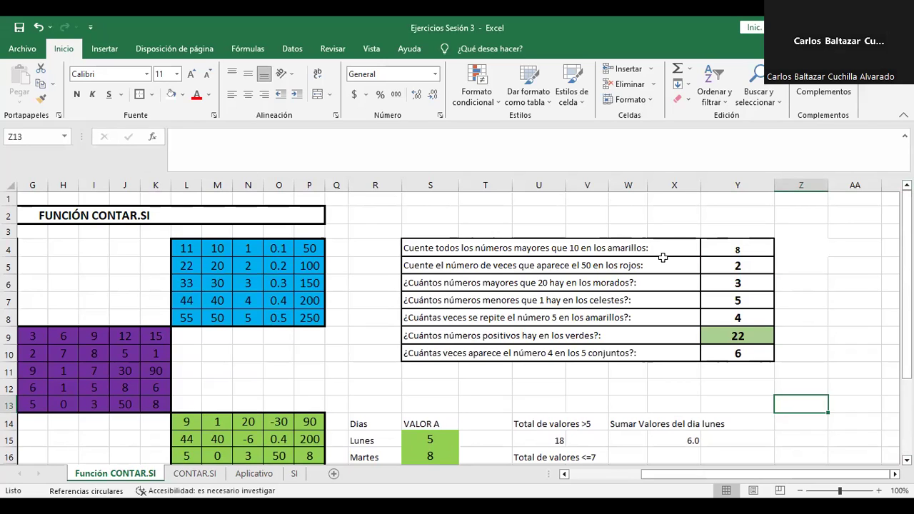
Step: Select Y7 and Y8, shifting columns left to show the yellow and red tables beside the answers
click(571, 303)
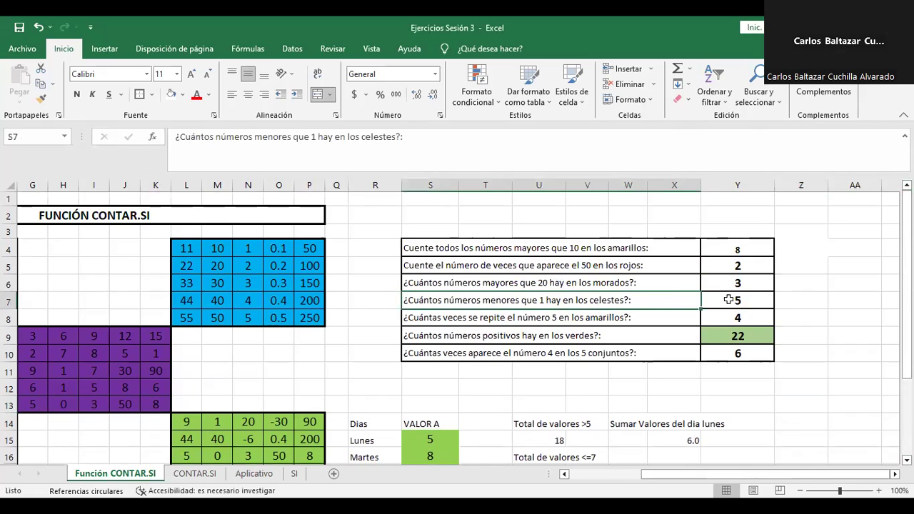
click(738, 300)
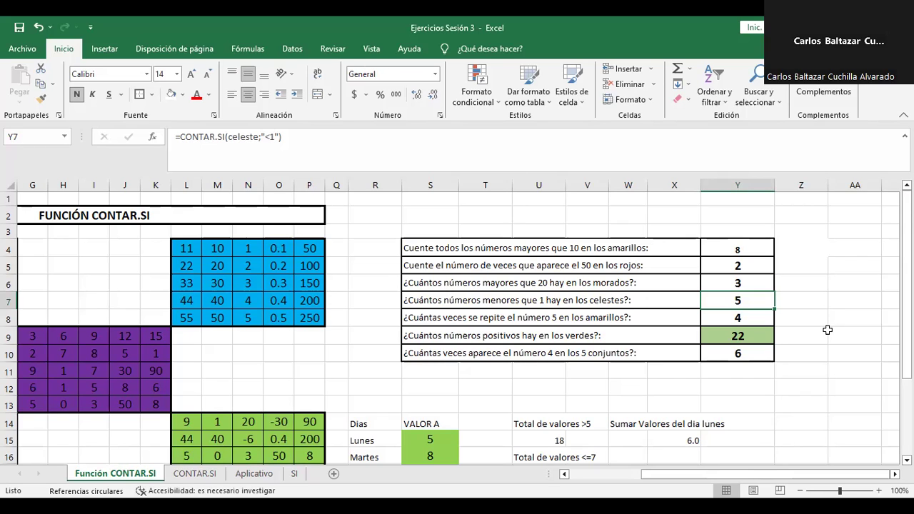
click(564, 474)
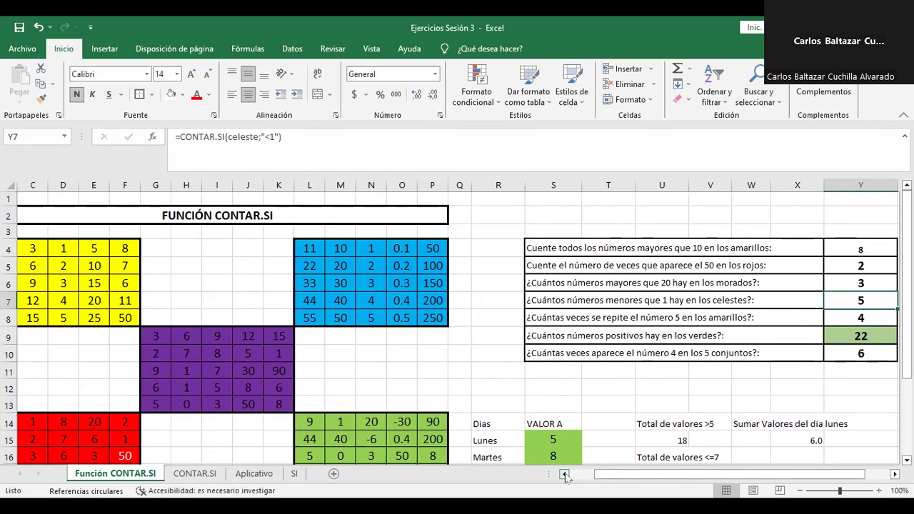
click(564, 474)
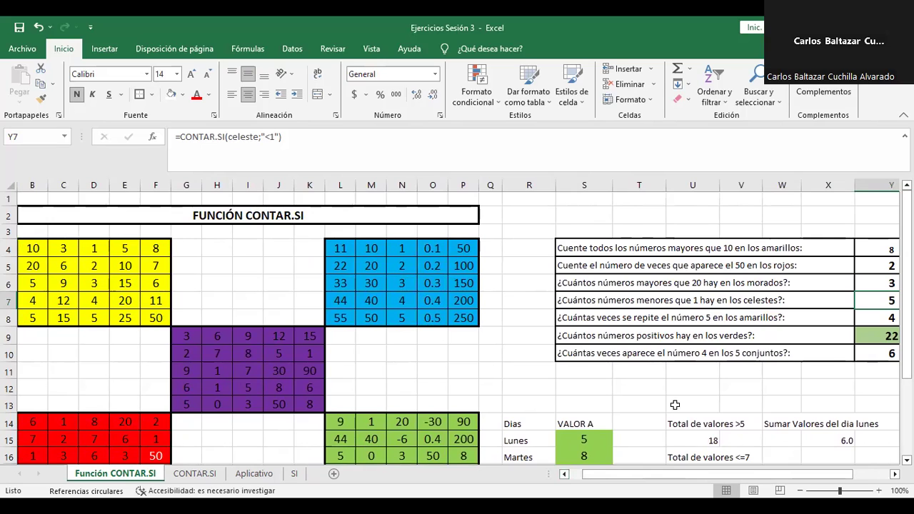
click(894, 474)
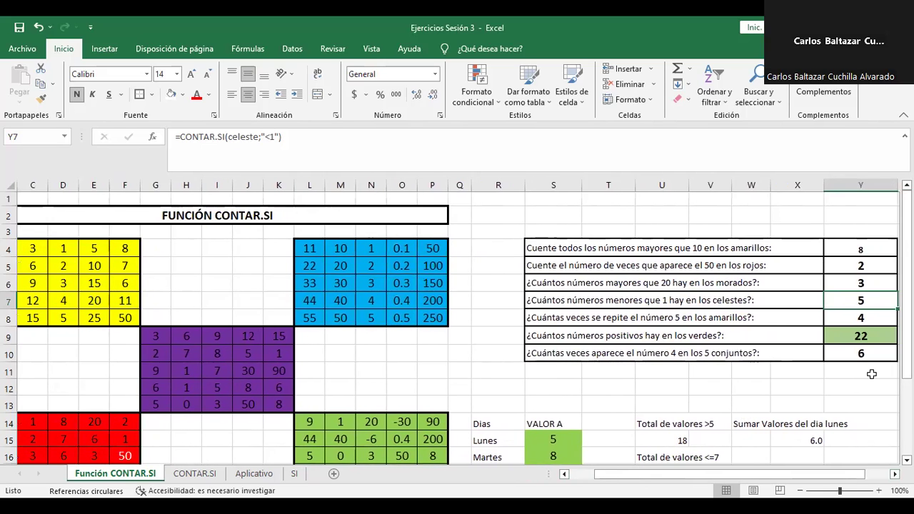
click(853, 324)
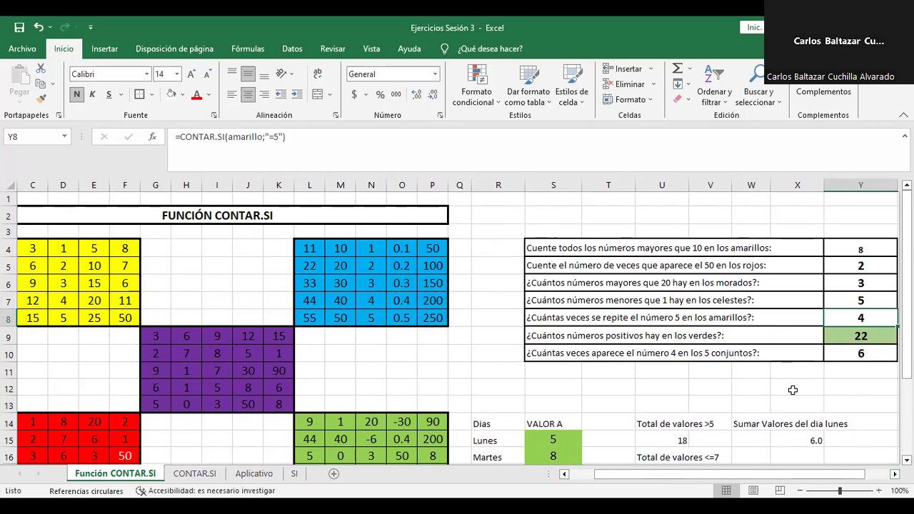
click(563, 475)
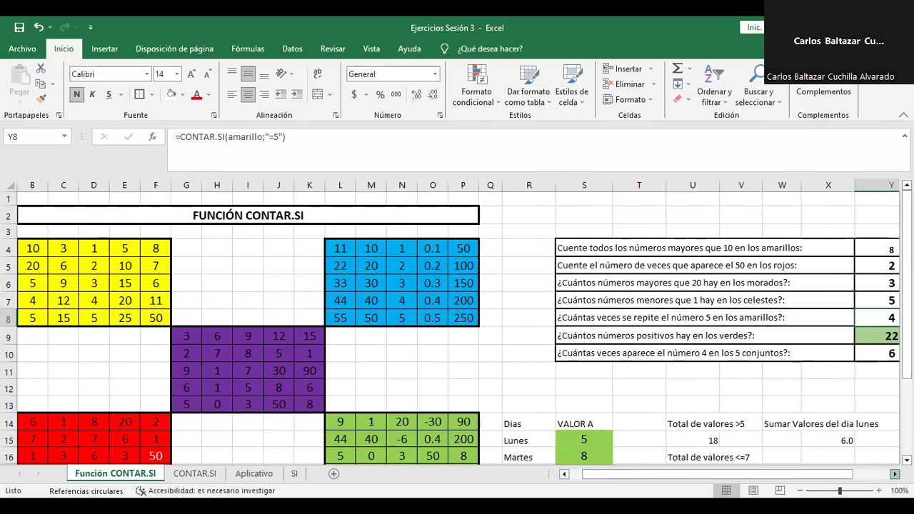
click(894, 473)
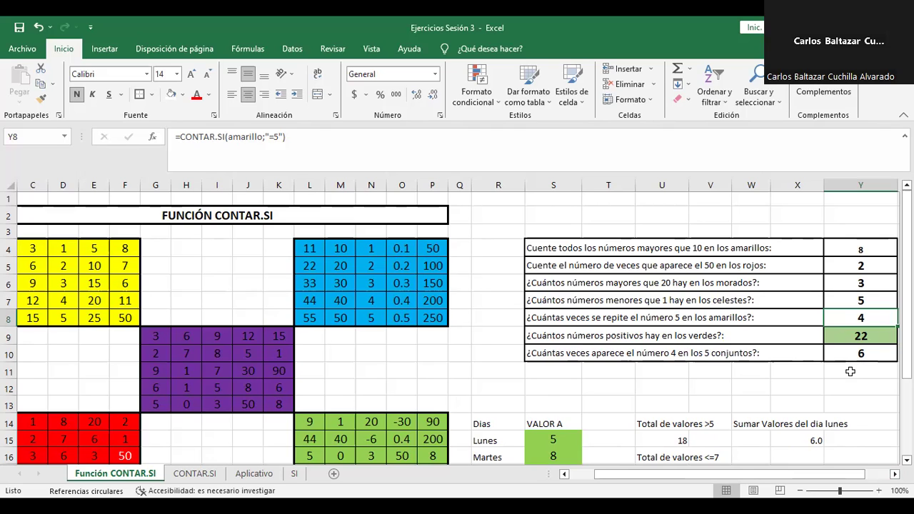
double_click(877, 314)
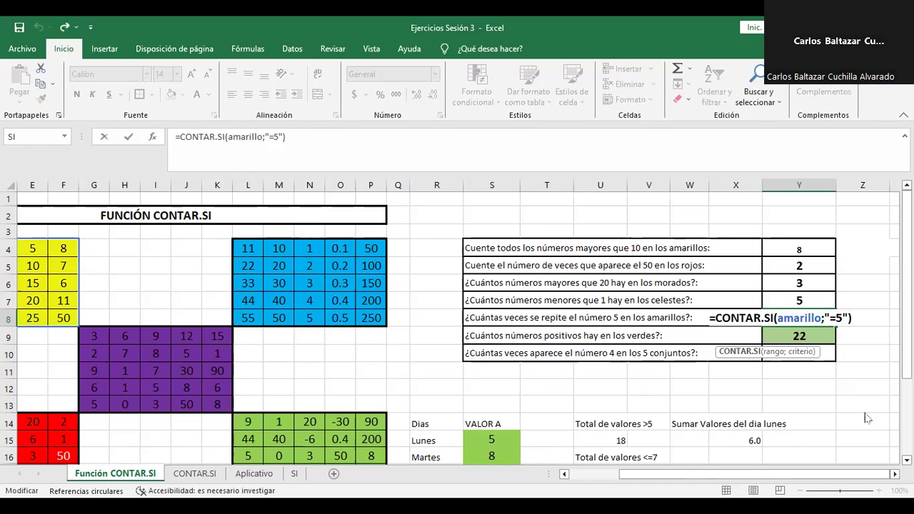
click(802, 338)
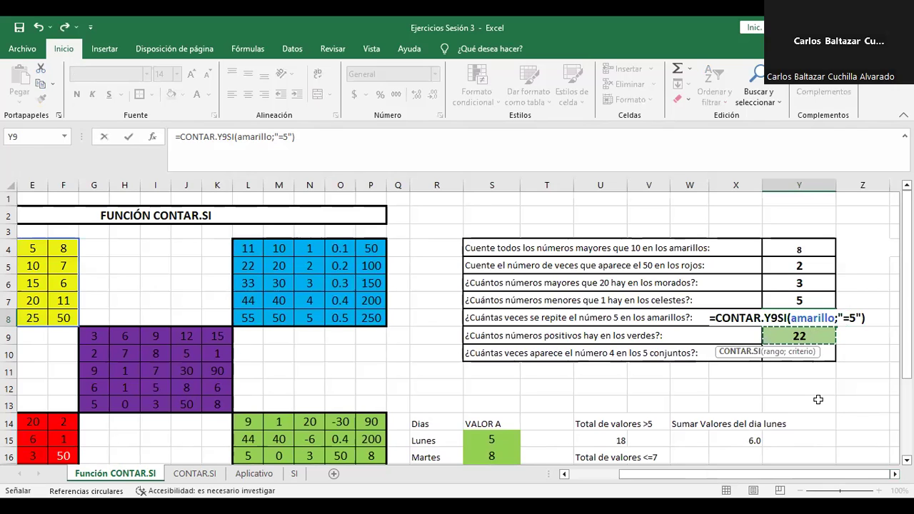
key(Escape)
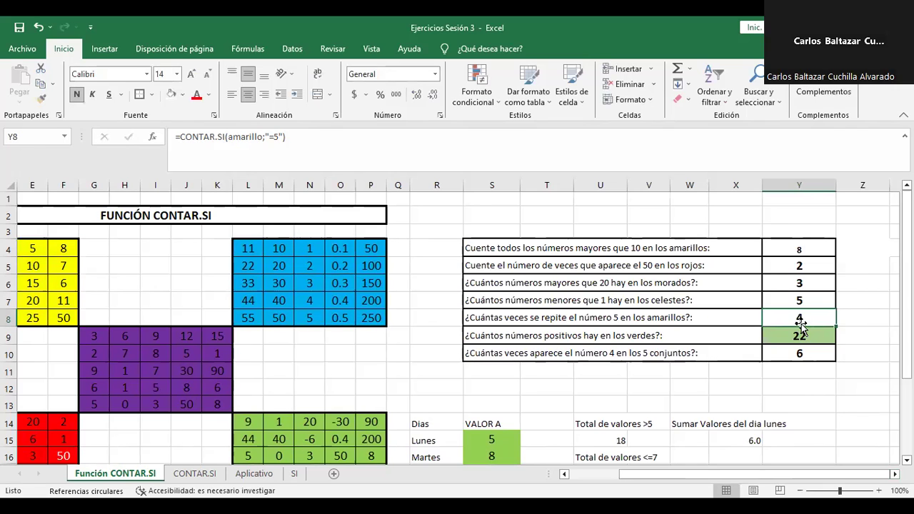
click(801, 331)
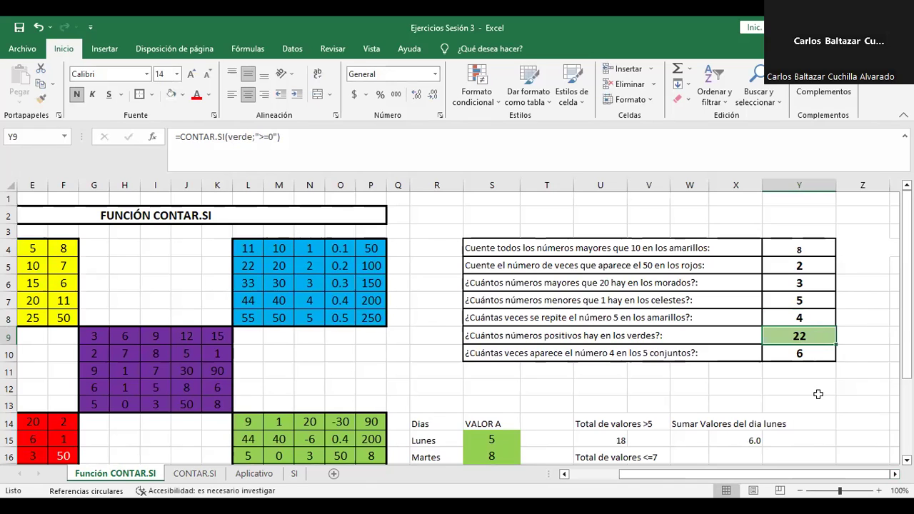
double_click(807, 337)
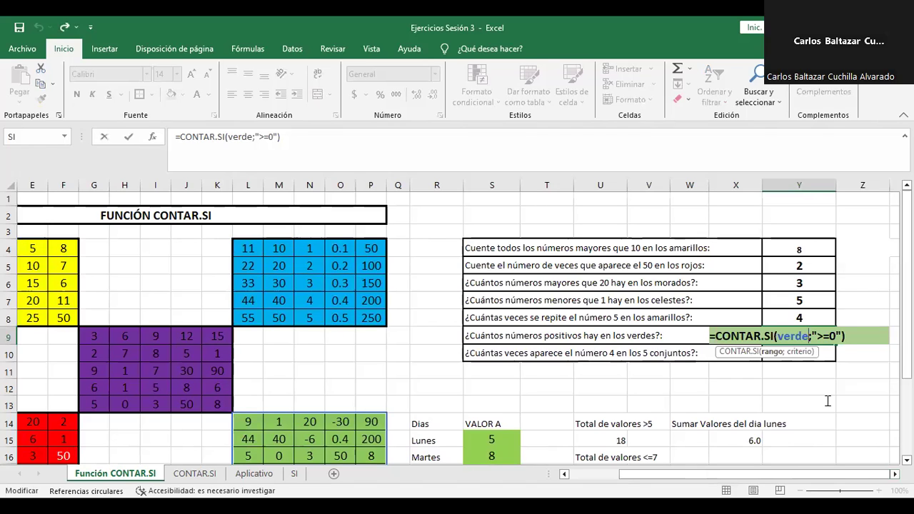
key(ctrl+Return)
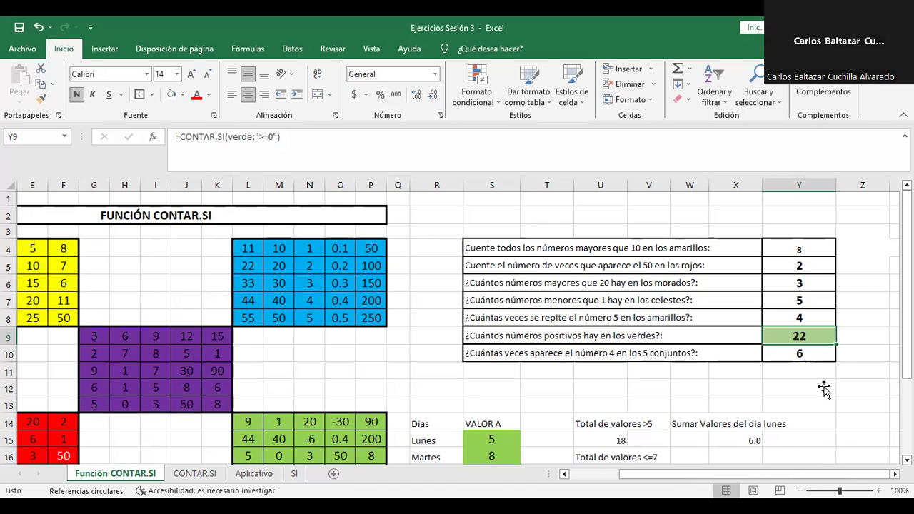
key(Down)
double_click(820, 354)
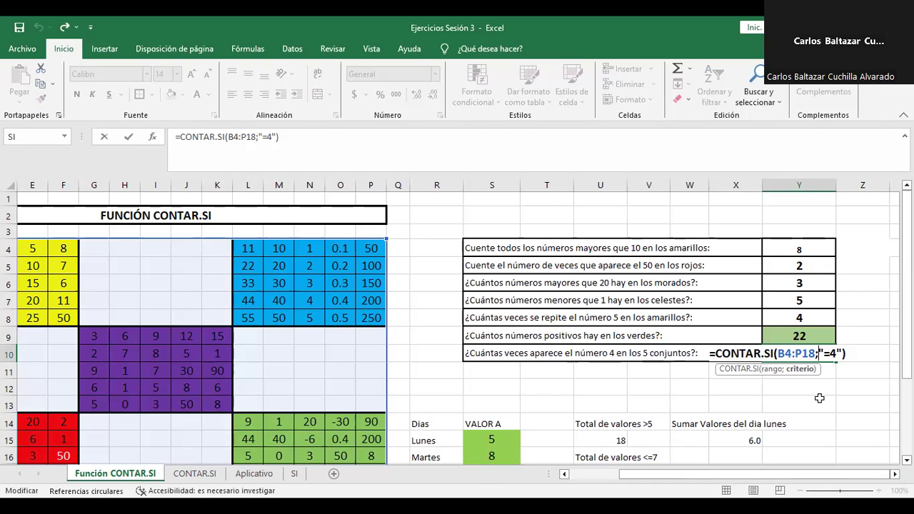
key(Return)
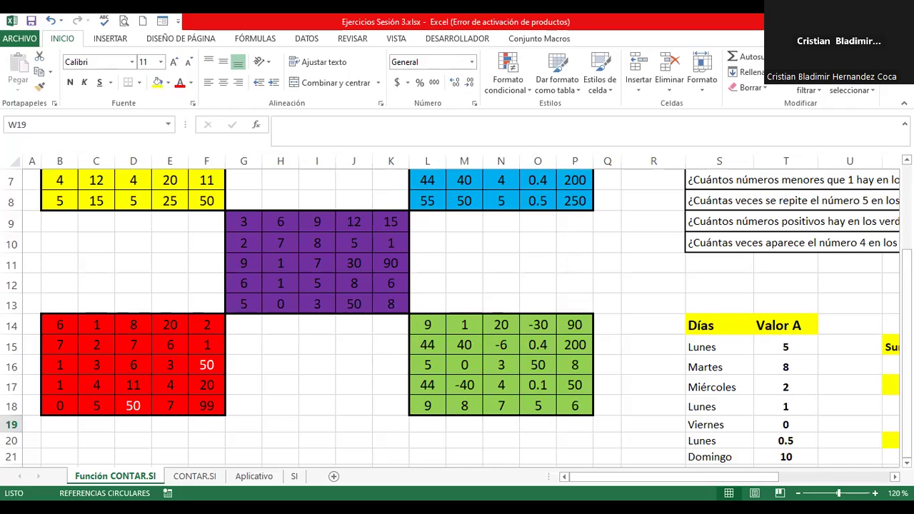
Step: Switch to the CONTAR.SI sheet and zoom the PEDIDOS table to 100%
click(185, 479)
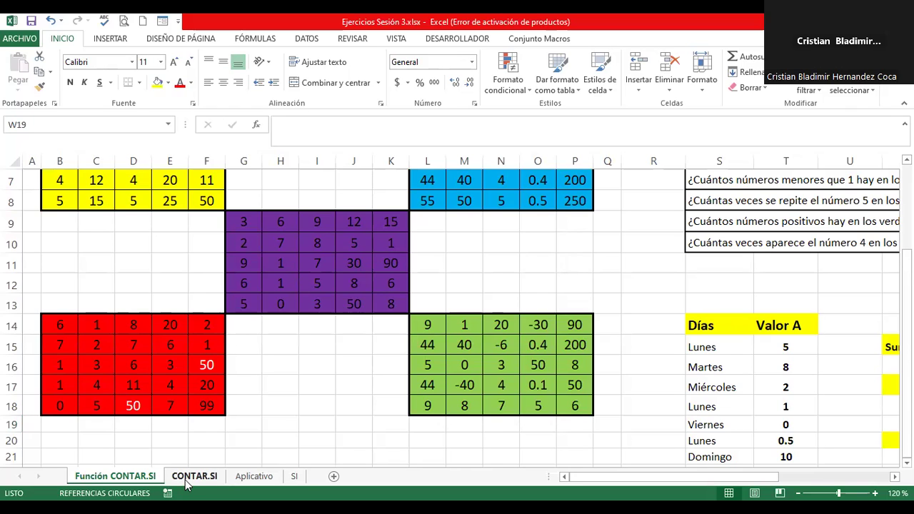
click(187, 478)
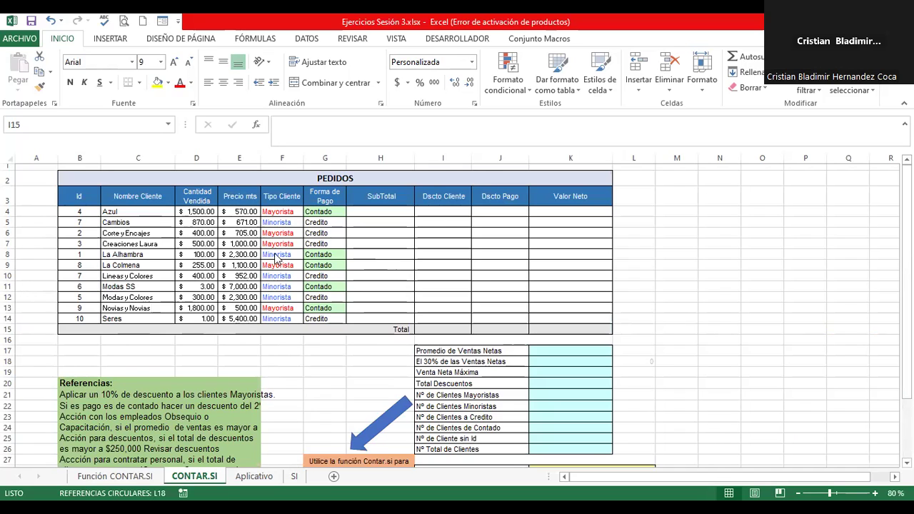
click(277, 212)
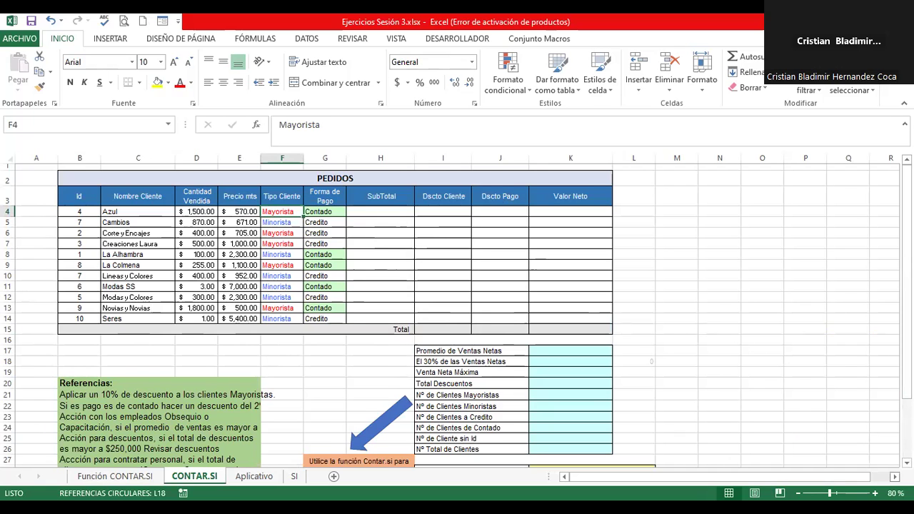
click(875, 493)
click(874, 493)
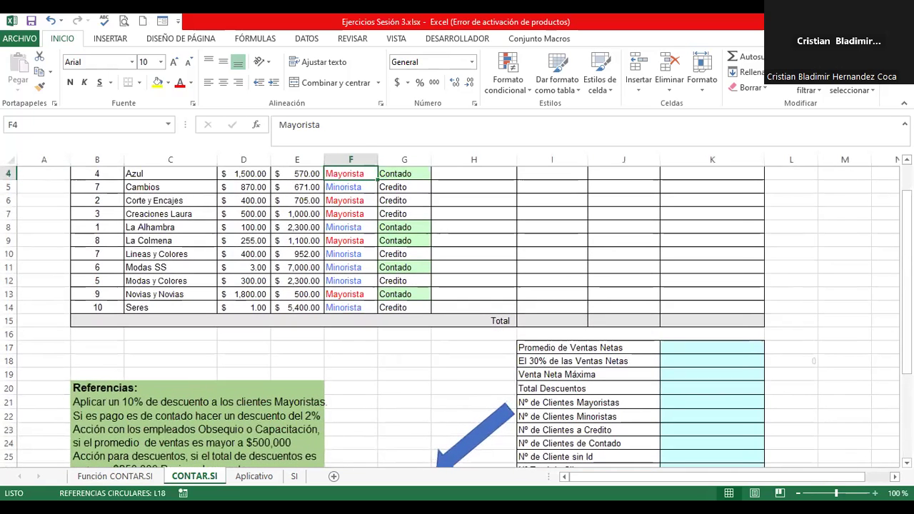
scroll(457, 314, up, 1)
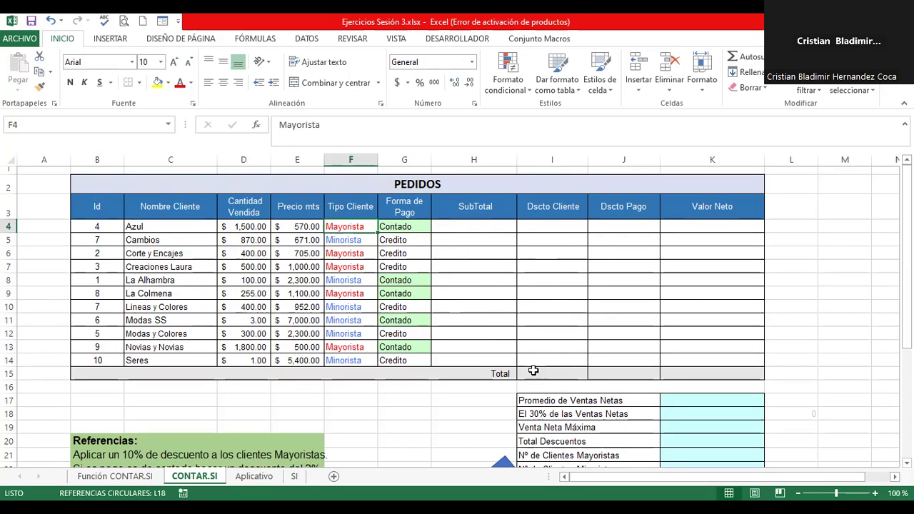
Step: Walk through client names, types, quantities, prices per metre and payment types, then select H4
click(344, 255)
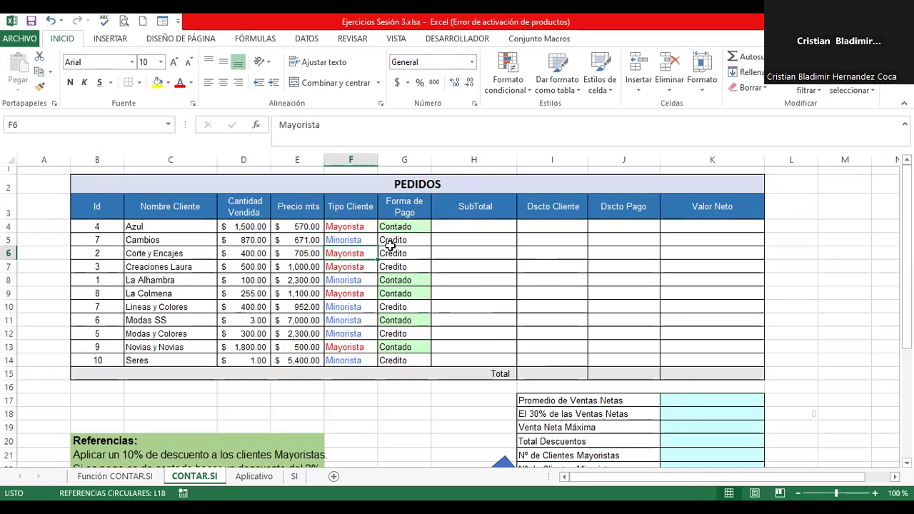
click(257, 242)
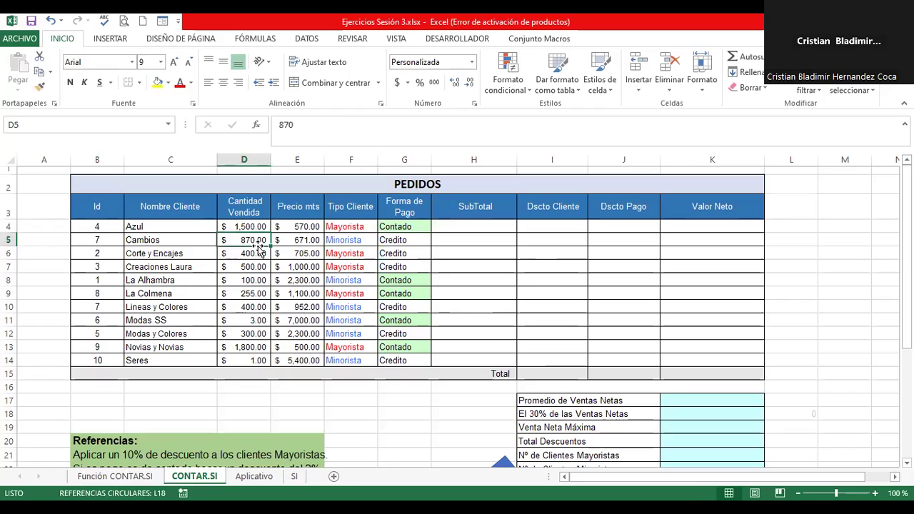
click(174, 227)
click(170, 265)
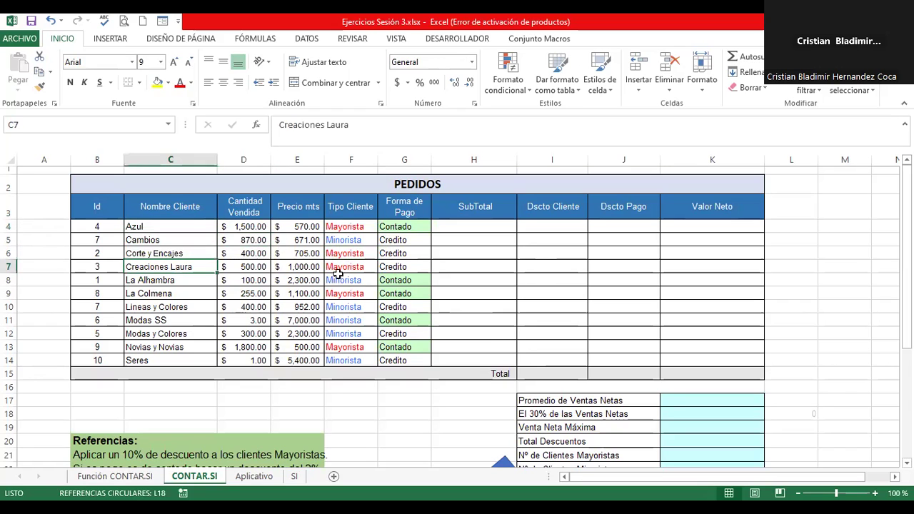
click(292, 230)
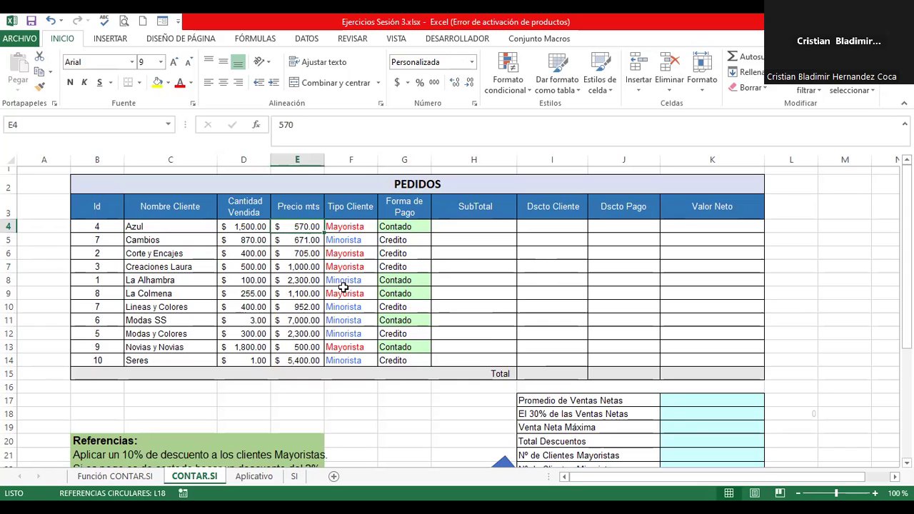
click(392, 230)
click(396, 257)
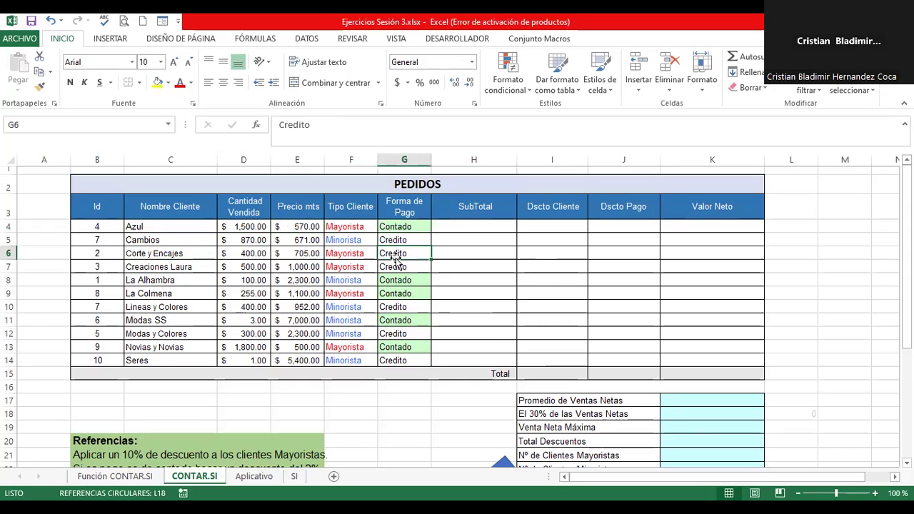
click(465, 226)
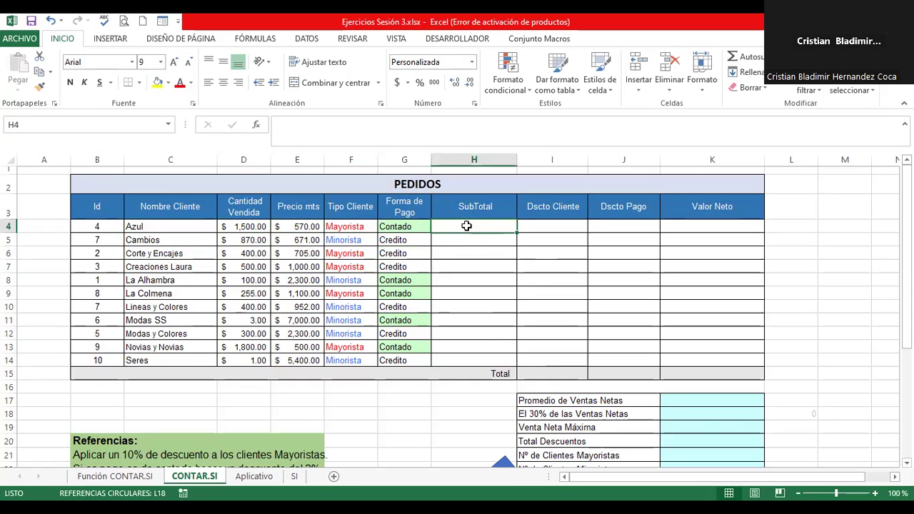
Step: Enter the subtotal formula =D4*E4 in H4 and verify it
text(=)
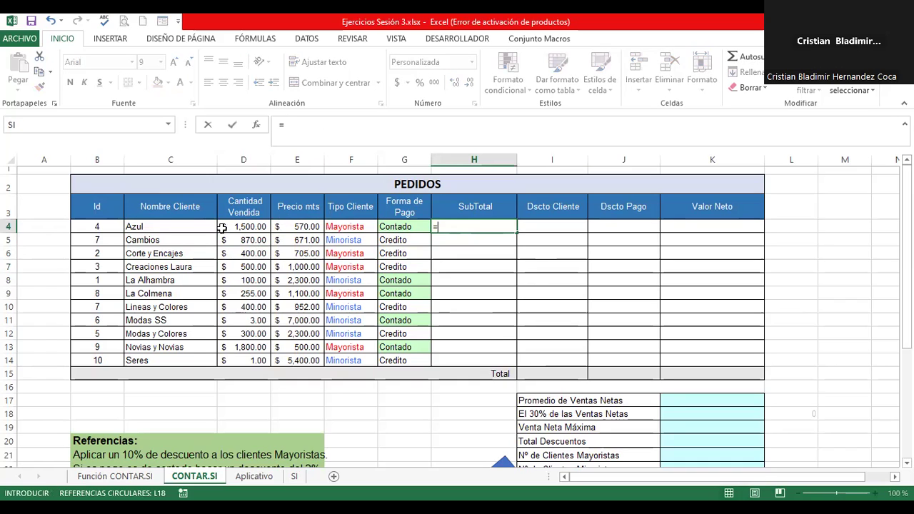
click(232, 225)
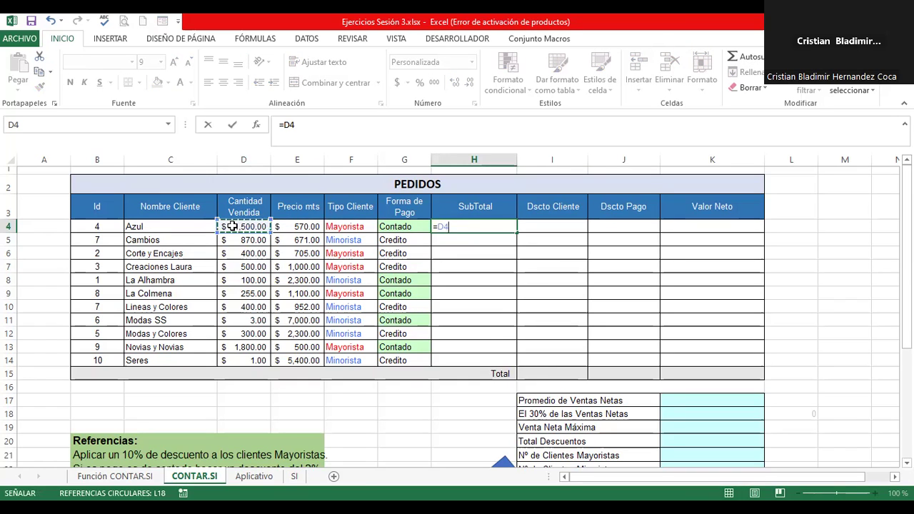
text(*)
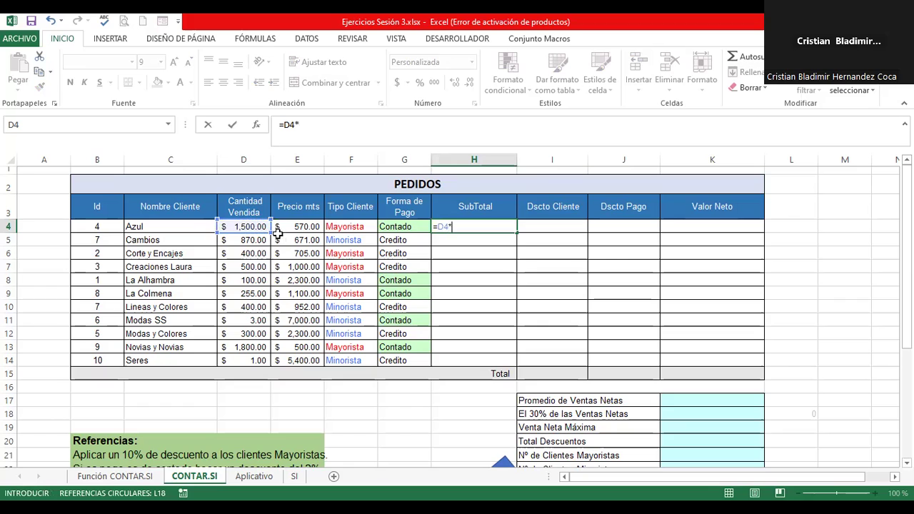
click(291, 226)
key(Return)
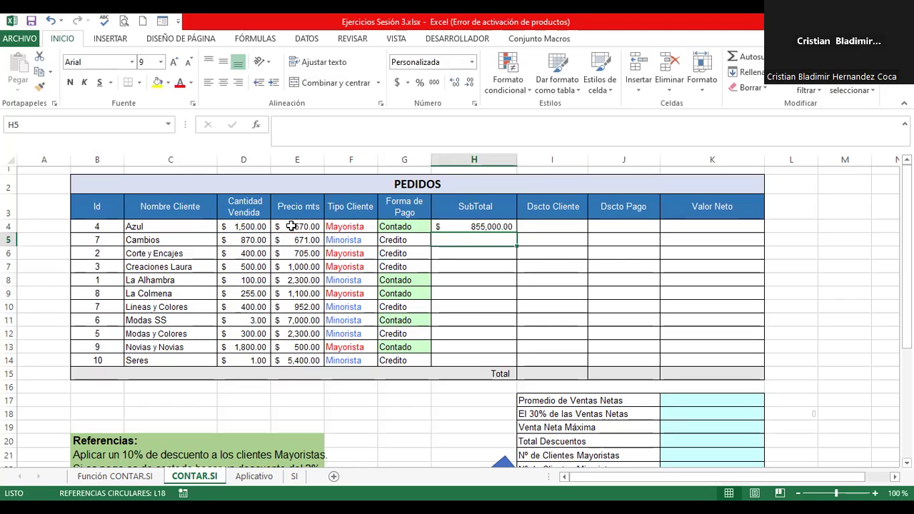
click(483, 225)
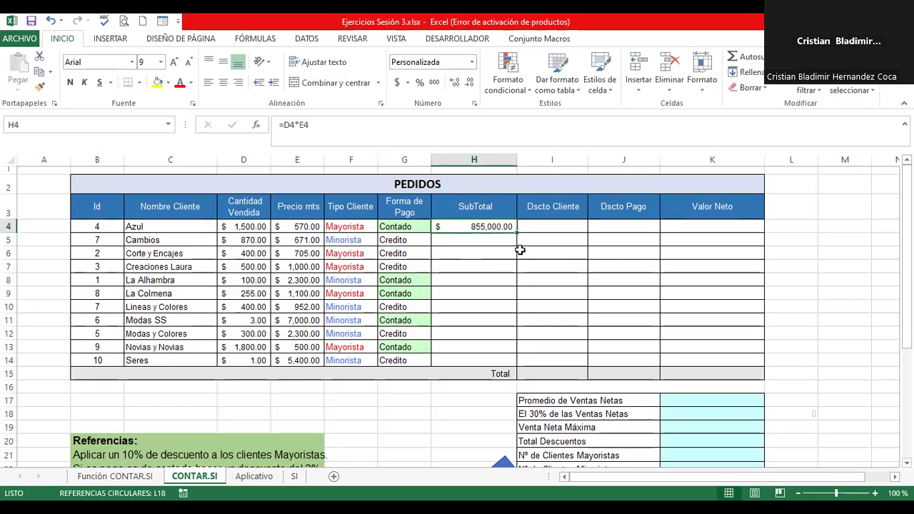
double_click(493, 226)
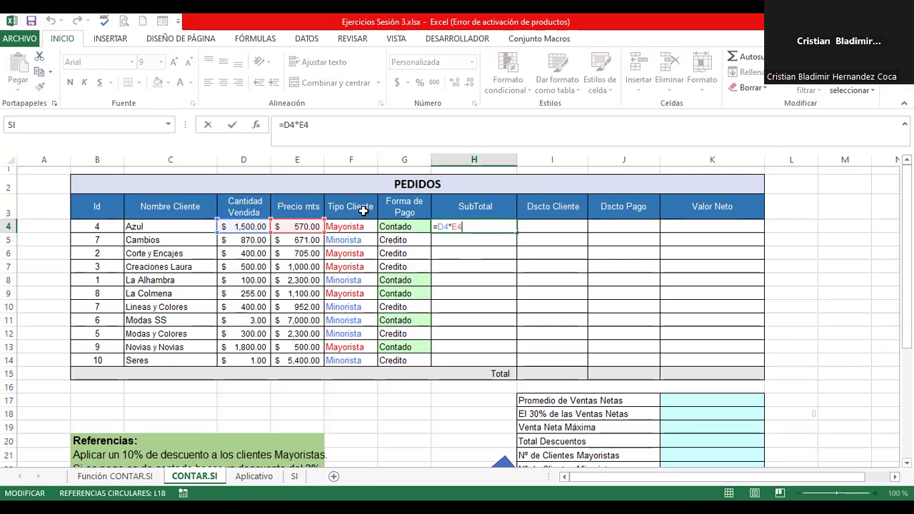
click(284, 118)
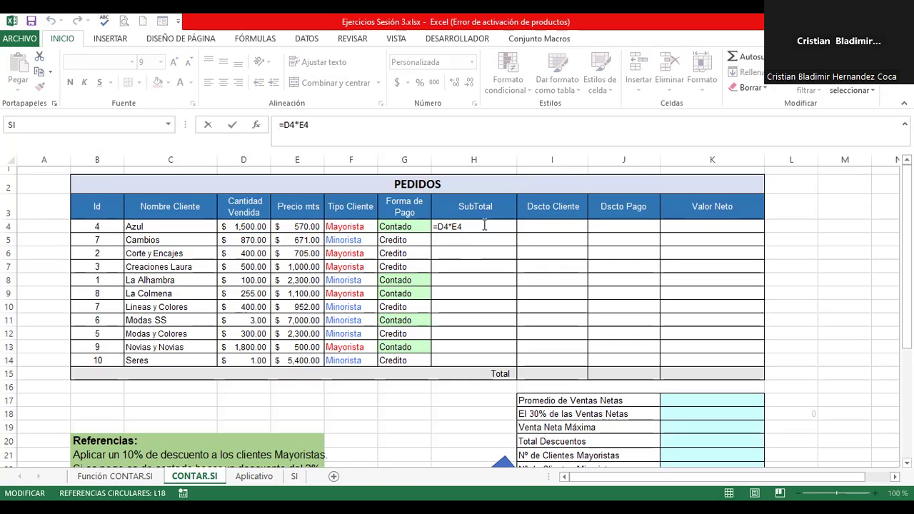
key(Return)
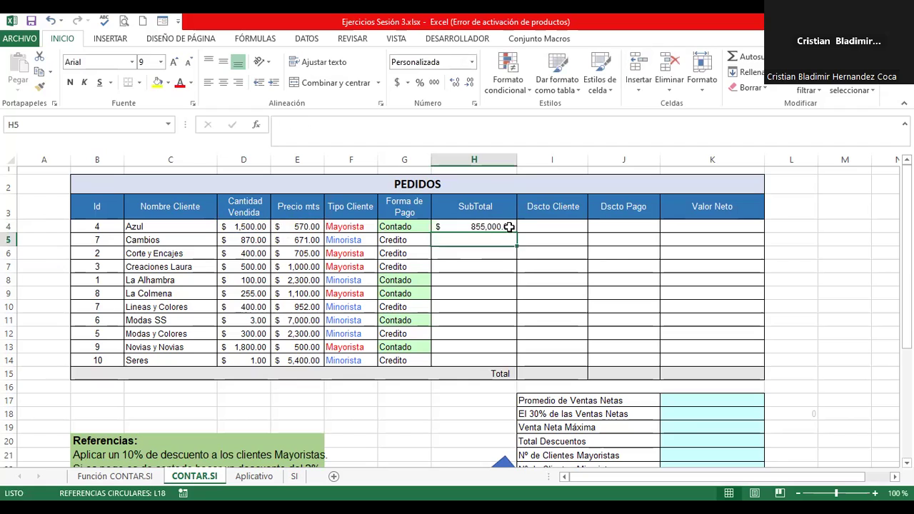
Step: Fill the H4 formula down to H14 and zoom in on the subtotals
click(495, 226)
drag(516, 230, 515, 362)
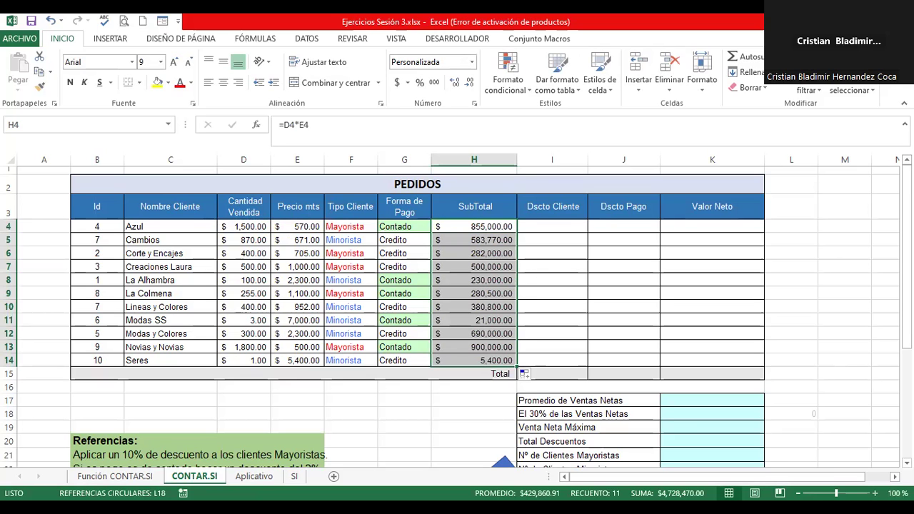
click(873, 493)
click(874, 492)
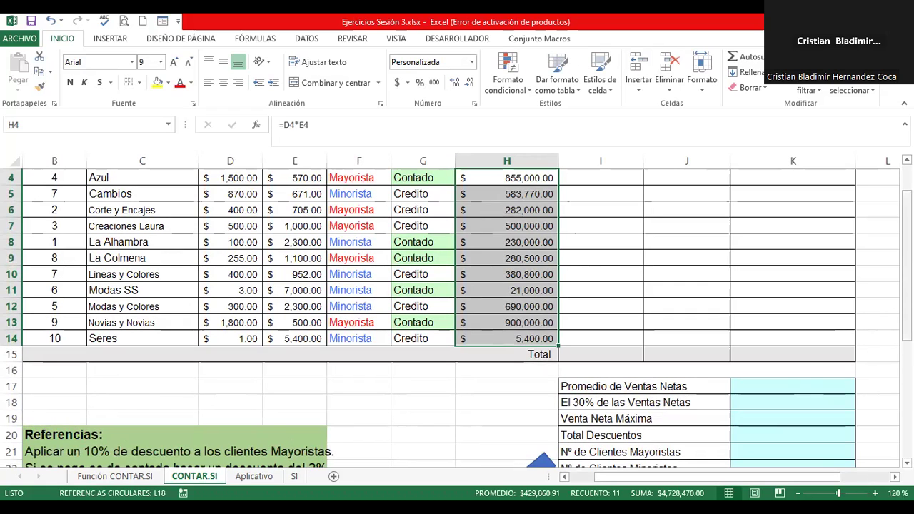
drag(906, 285, 906, 347)
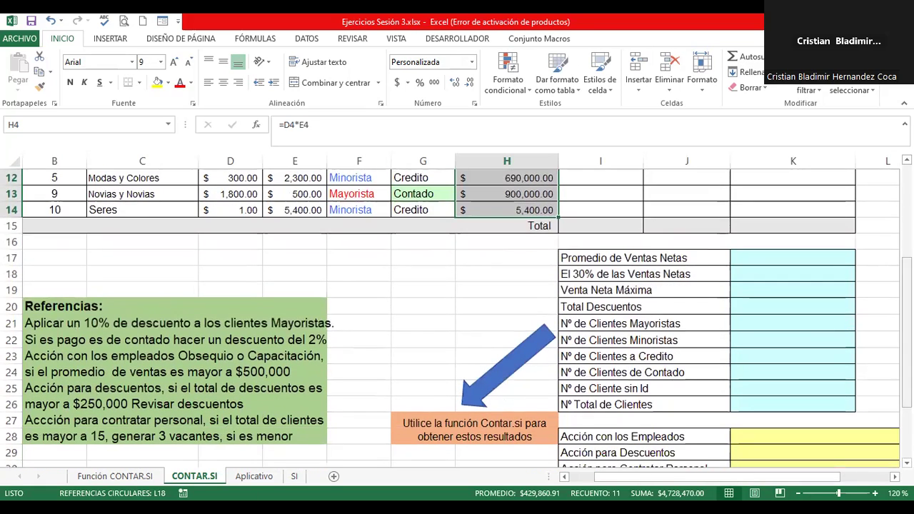
click(217, 369)
click(278, 317)
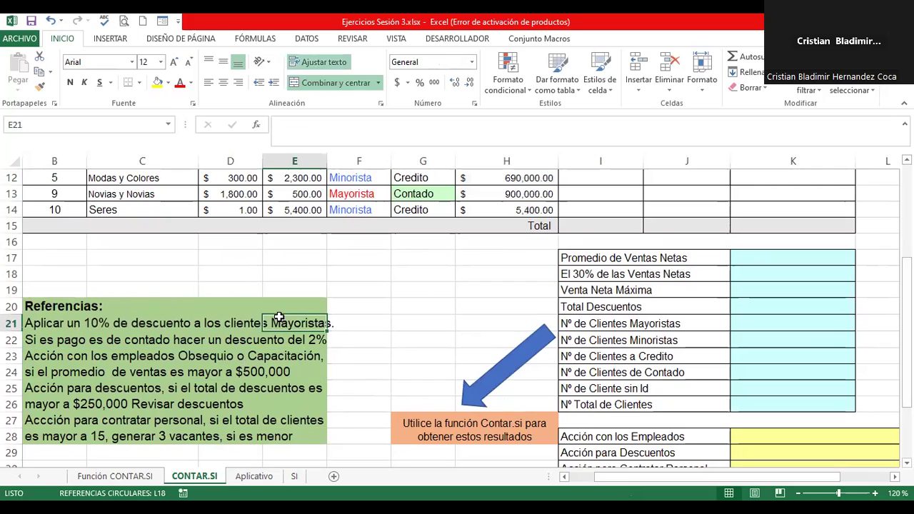
click(72, 322)
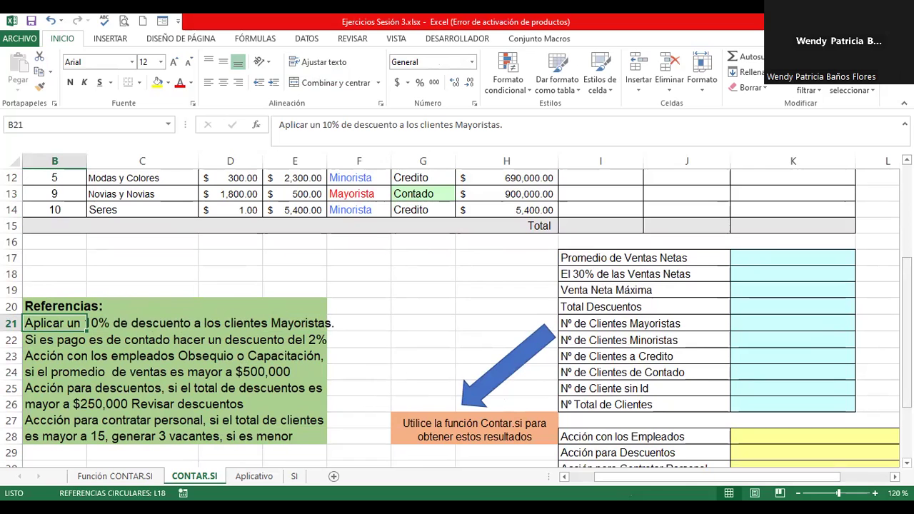
scroll(887, 259, up, 2)
scroll(883, 240, up, 2)
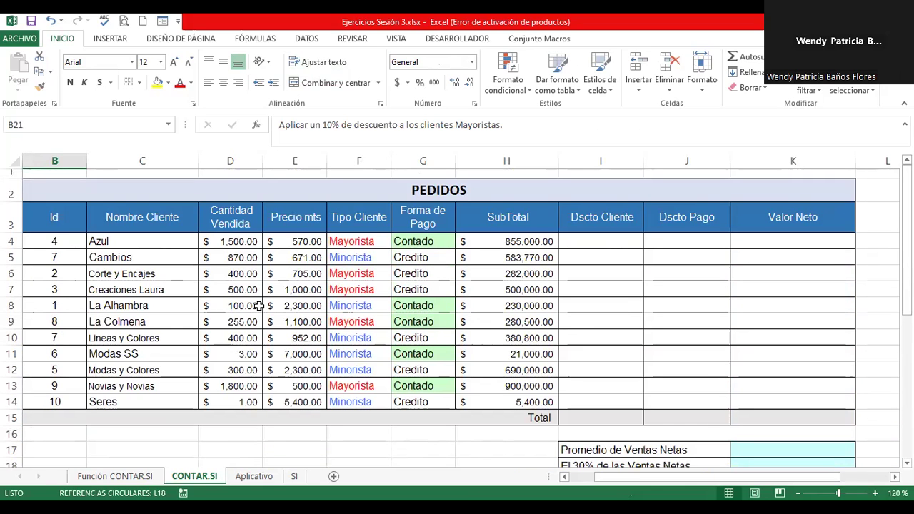
click(140, 242)
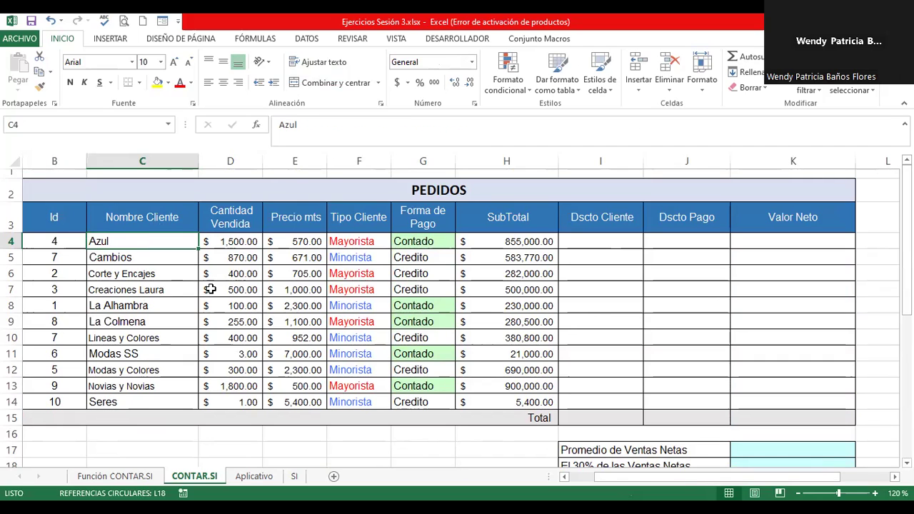
drag(240, 257, 239, 321)
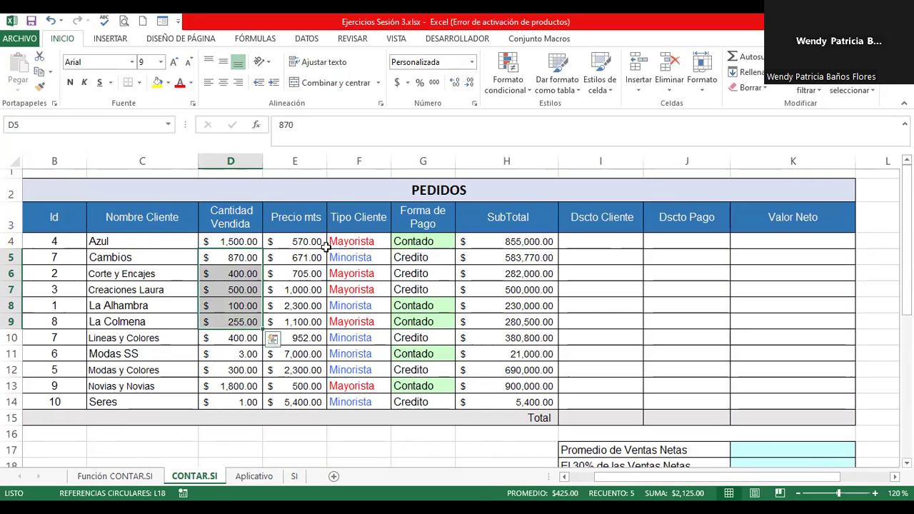
drag(358, 244, 382, 355)
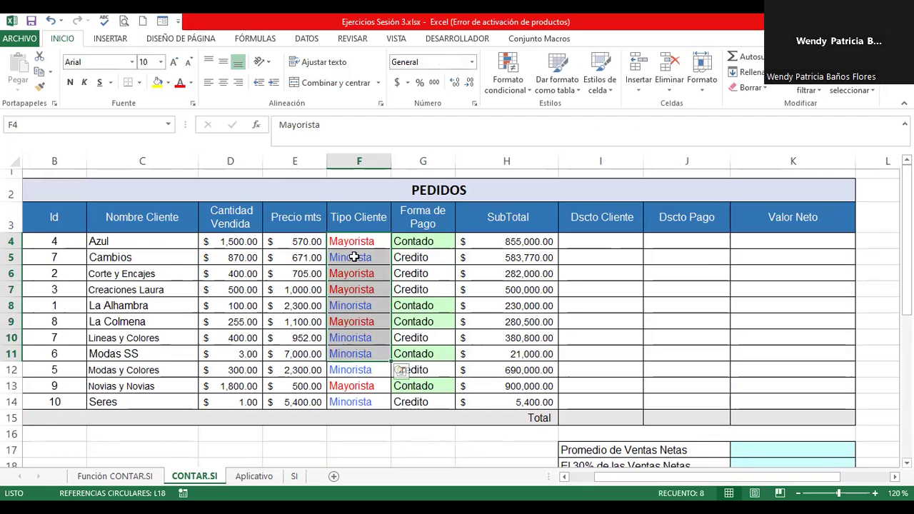
click(359, 257)
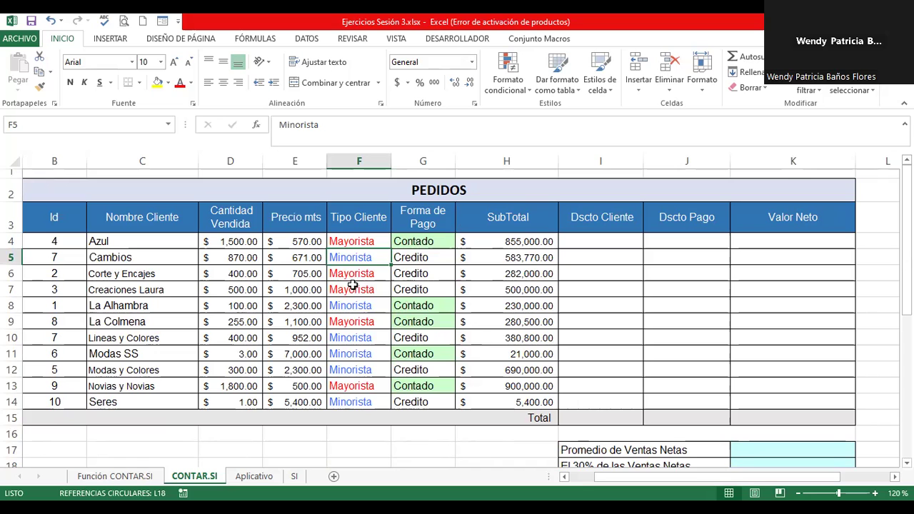
click(360, 306)
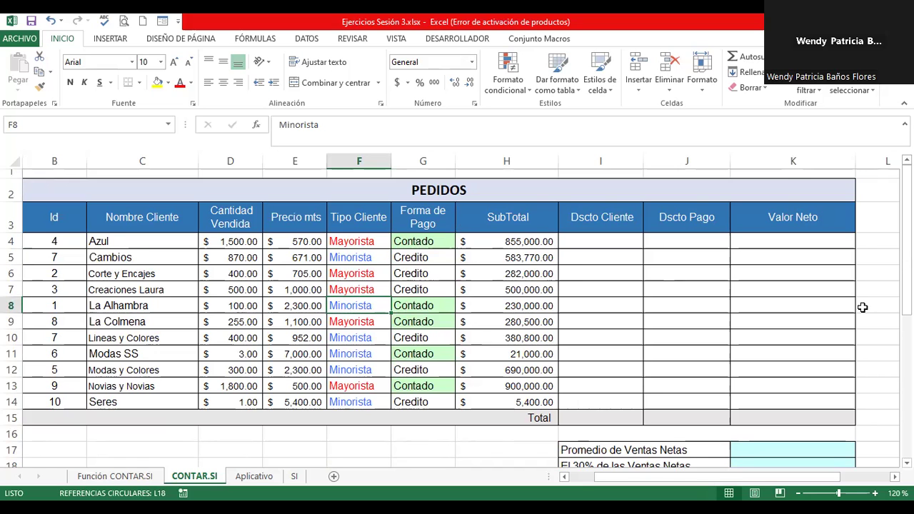
drag(906, 214, 906, 321)
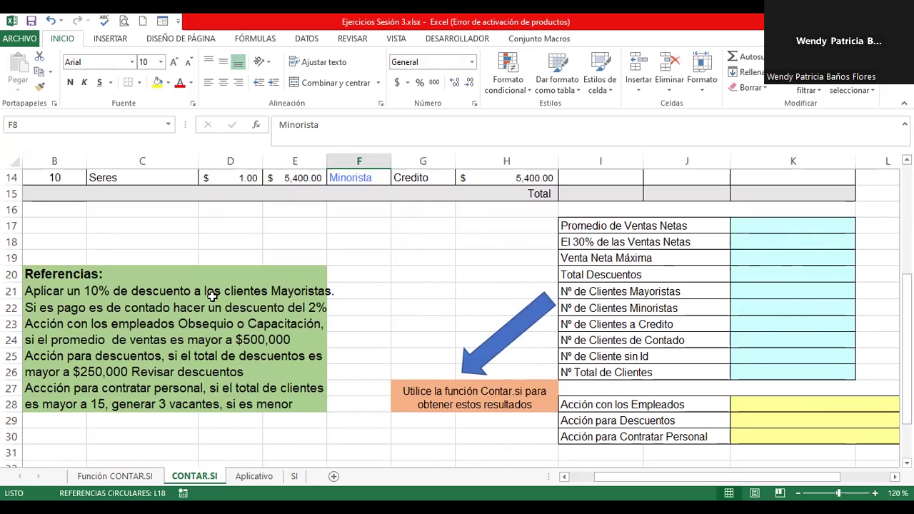
click(69, 295)
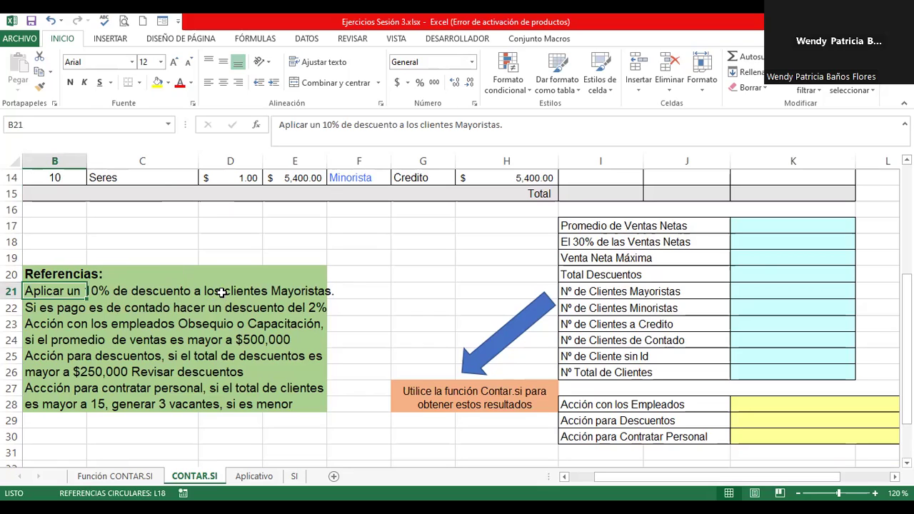
click(222, 292)
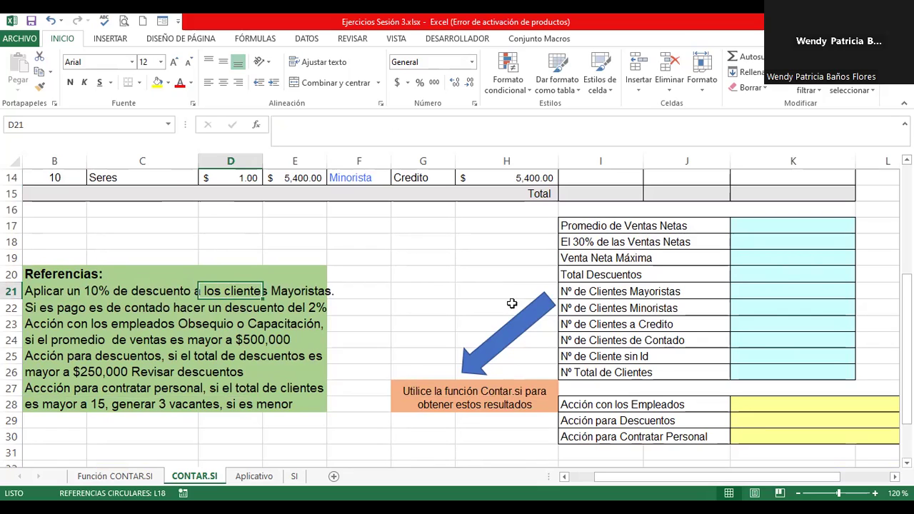
scroll(456, 318, up, 5)
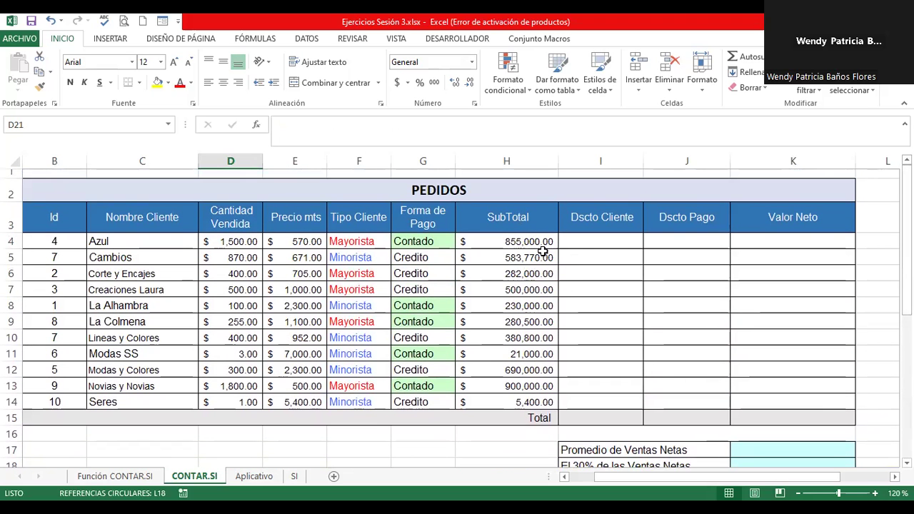
click(617, 240)
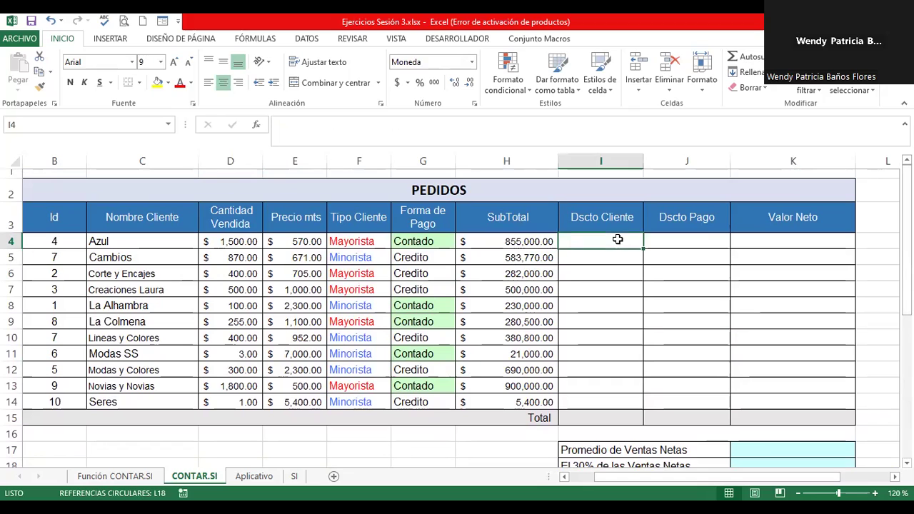
double_click(468, 243)
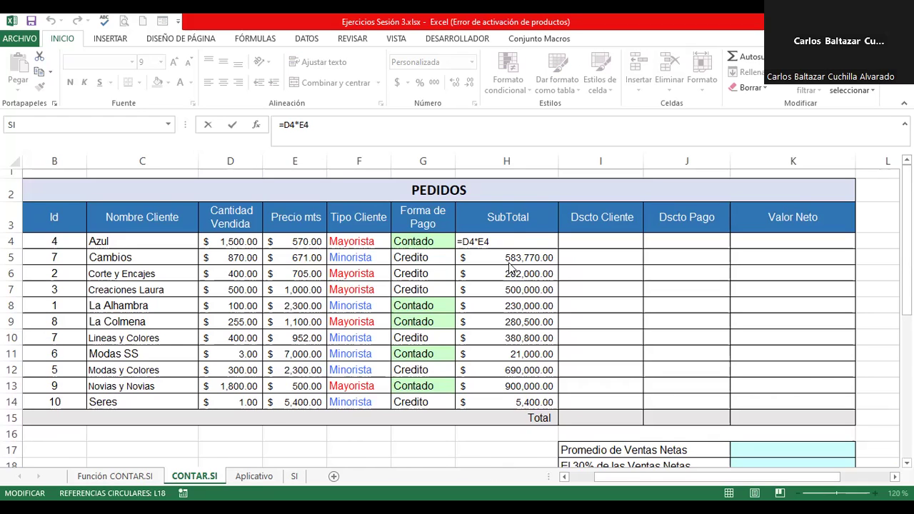
Step: Commit the =D4*E4 SubTotal in H4 and fill it down through H14
key(Return)
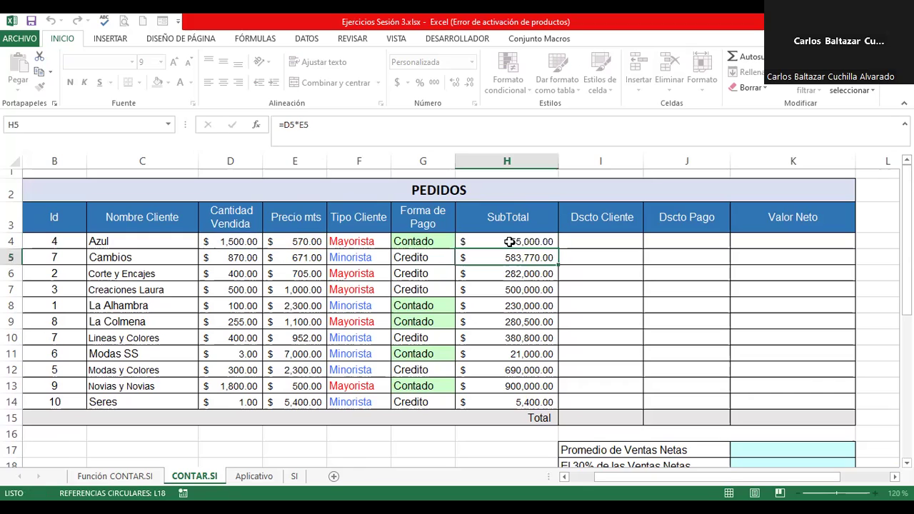
click(539, 241)
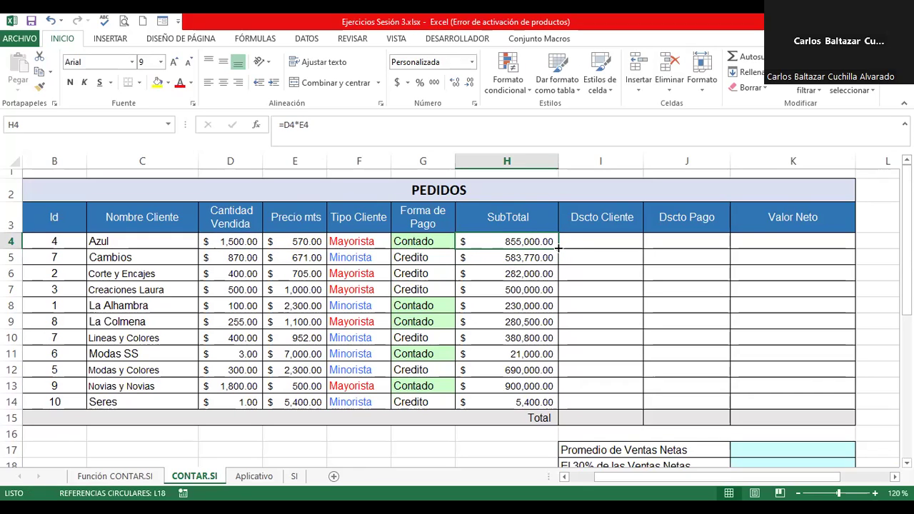
click(492, 415)
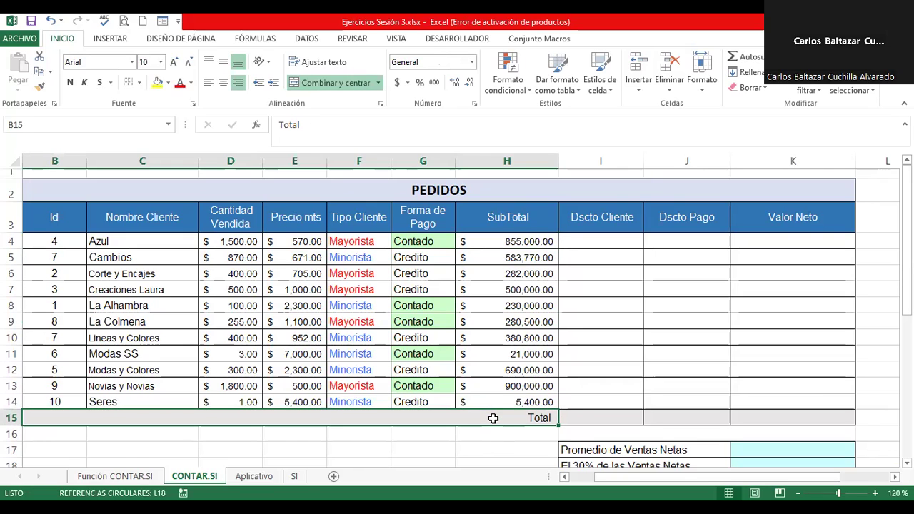
click(528, 237)
drag(557, 244, 554, 404)
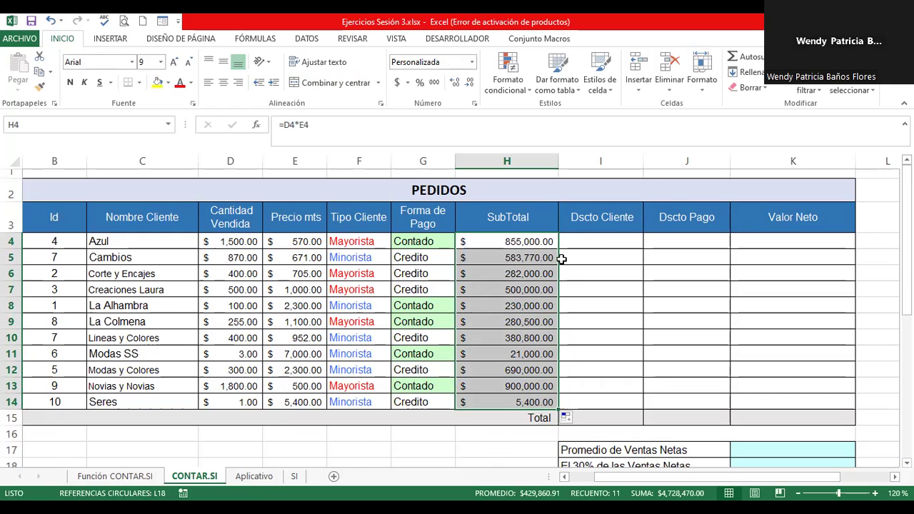
click(591, 240)
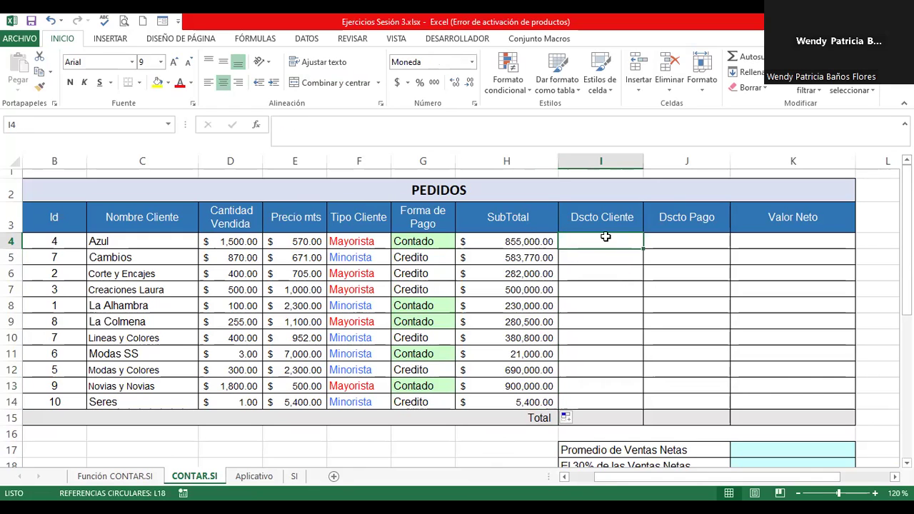
drag(906, 165, 906, 259)
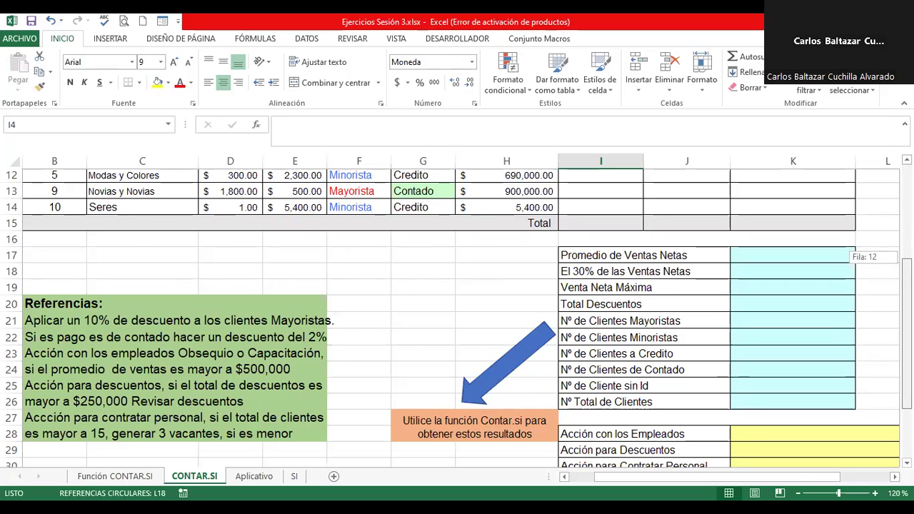
drag(905, 328, 905, 239)
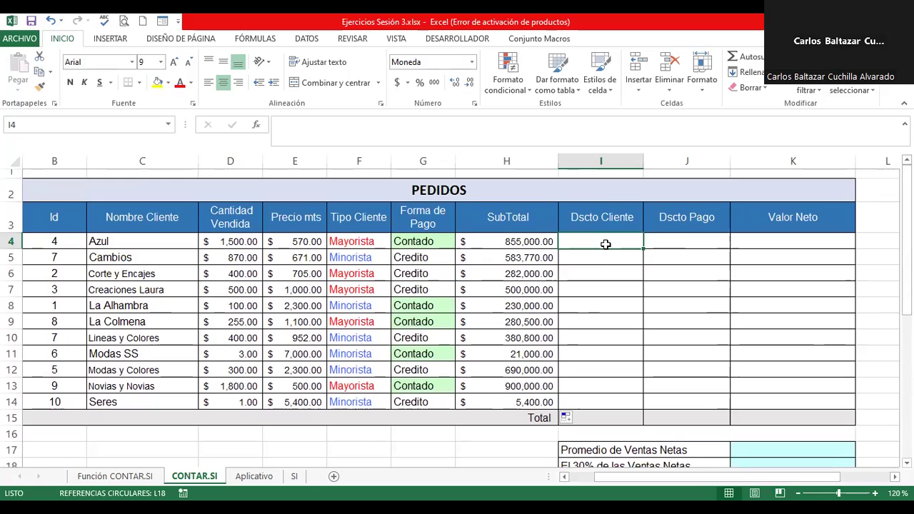
Step: Begin the I4 discount formula as =si(F4="Mayorista"; testing the Tipo Cliente
text(=s)
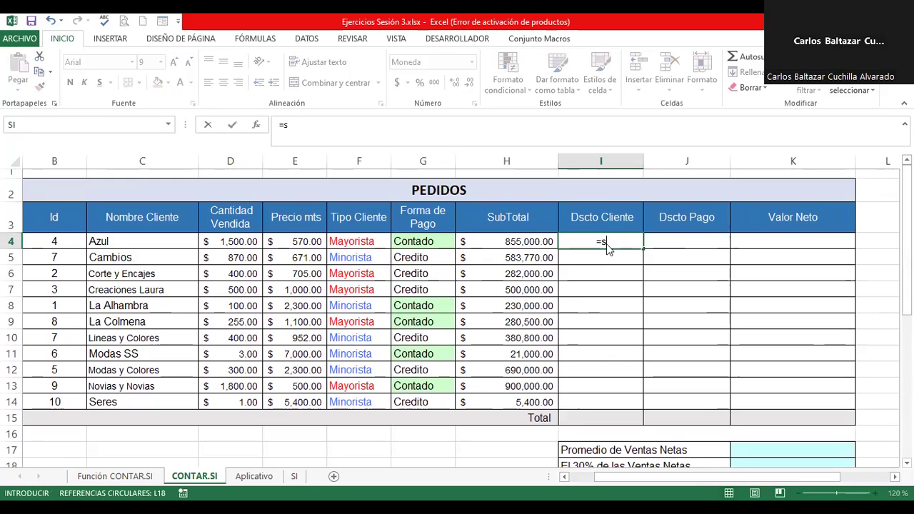
right_click(606, 243)
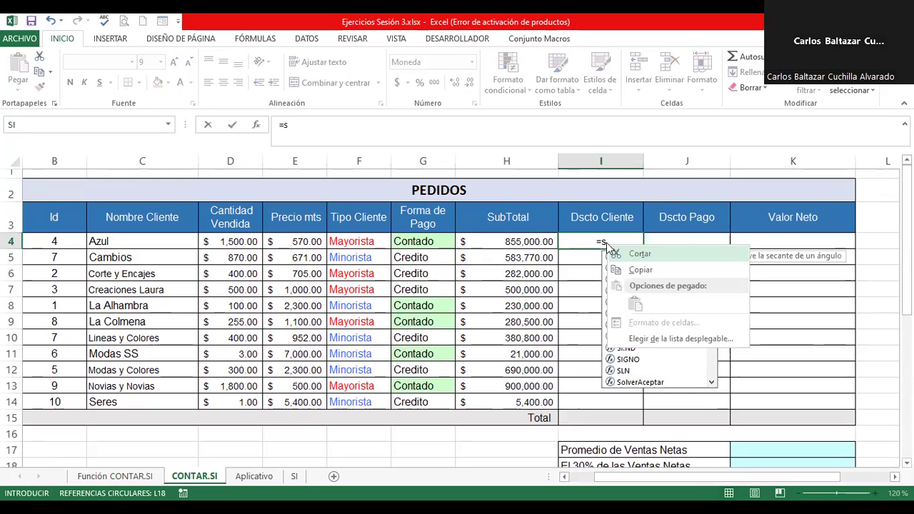
click(620, 242)
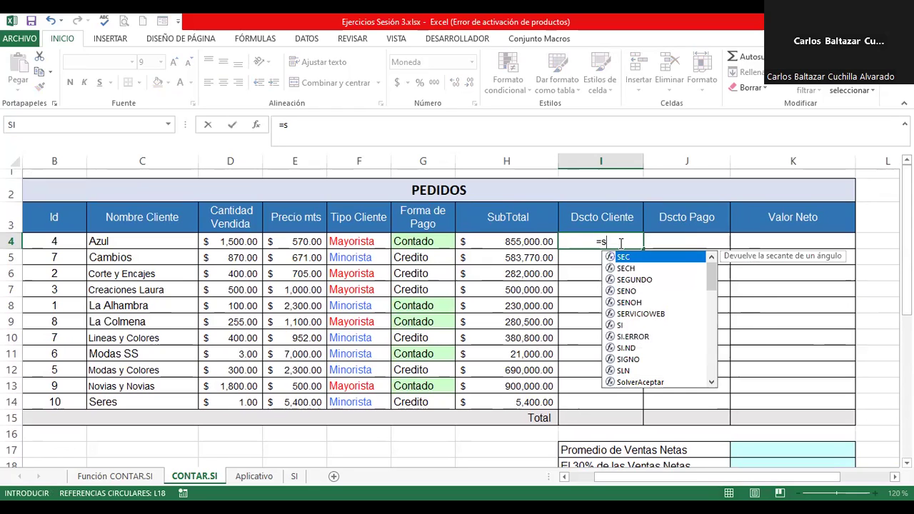
text(i()
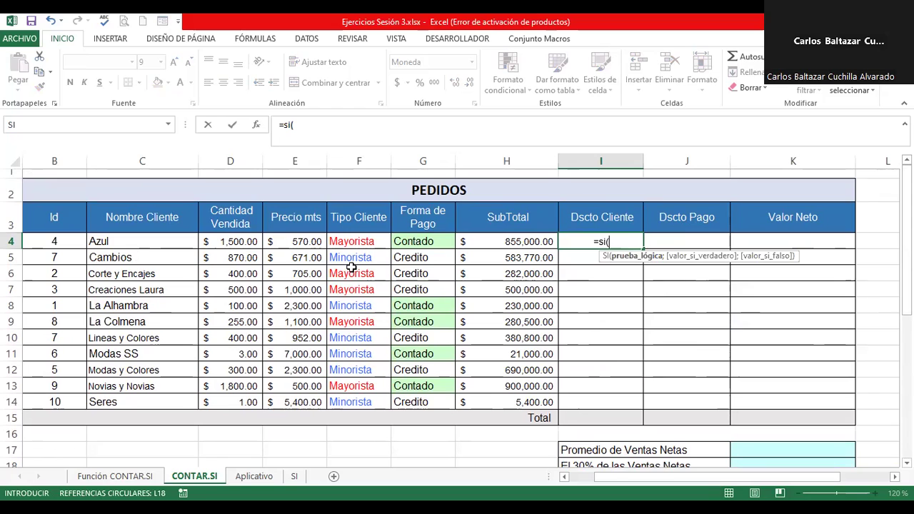
click(353, 242)
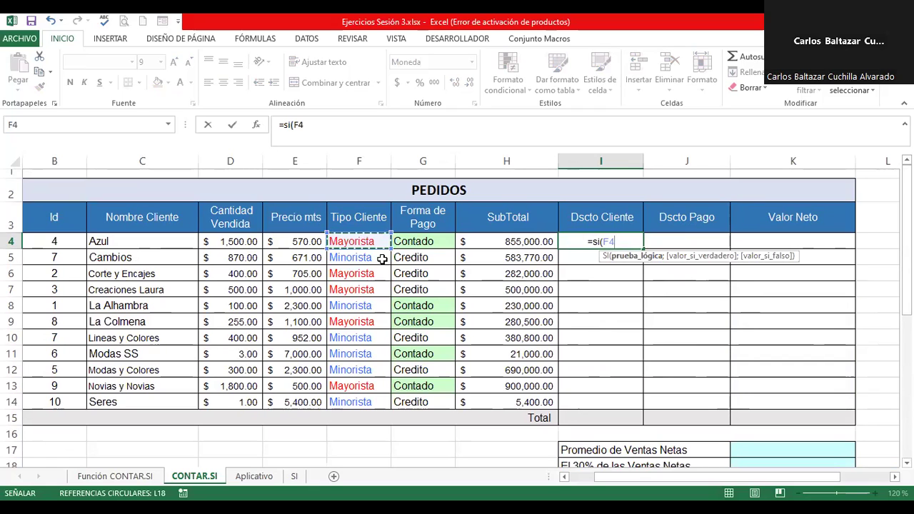
text(=)
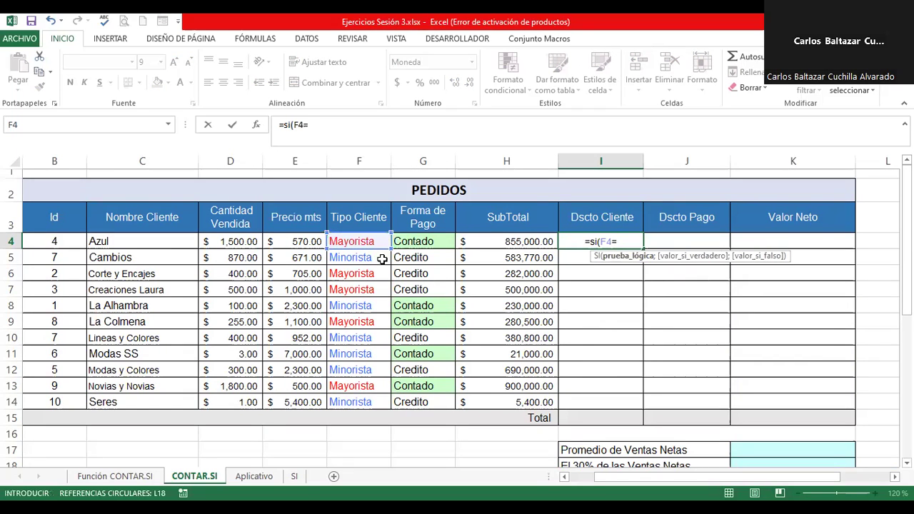
text("Mayorista)
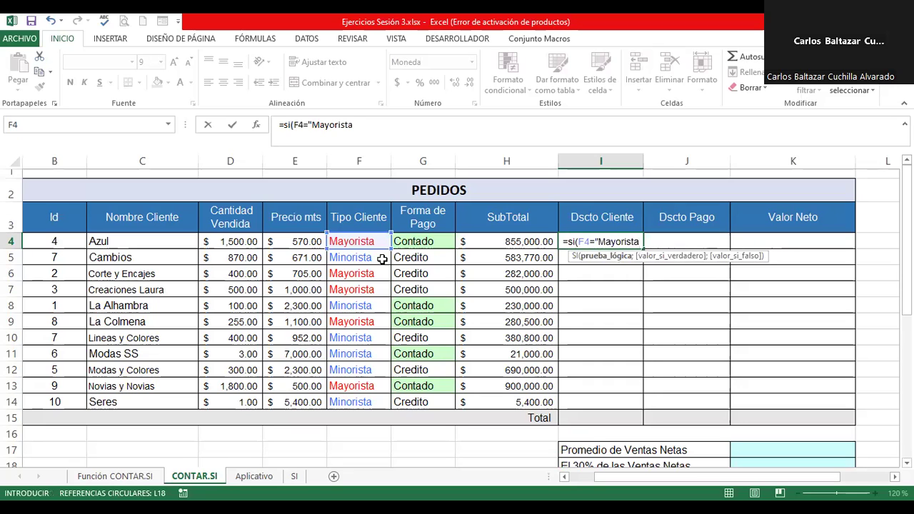
text(")
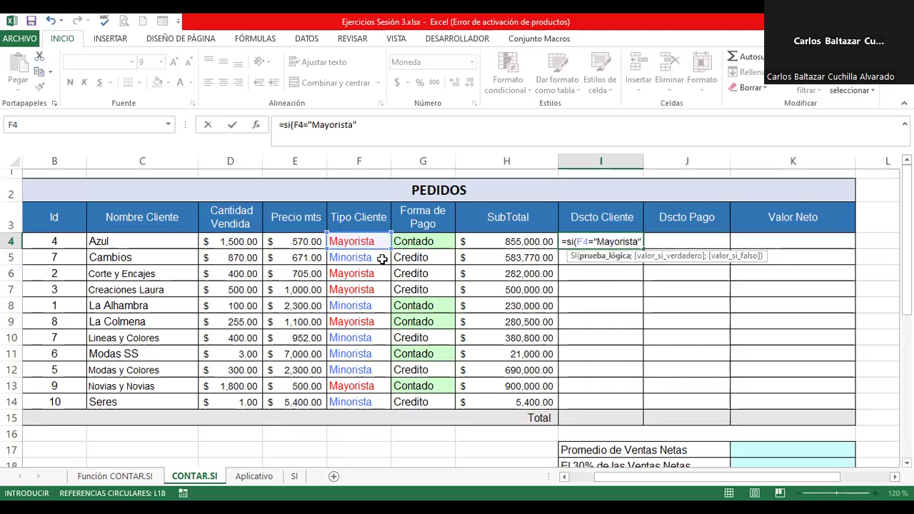
text(;)
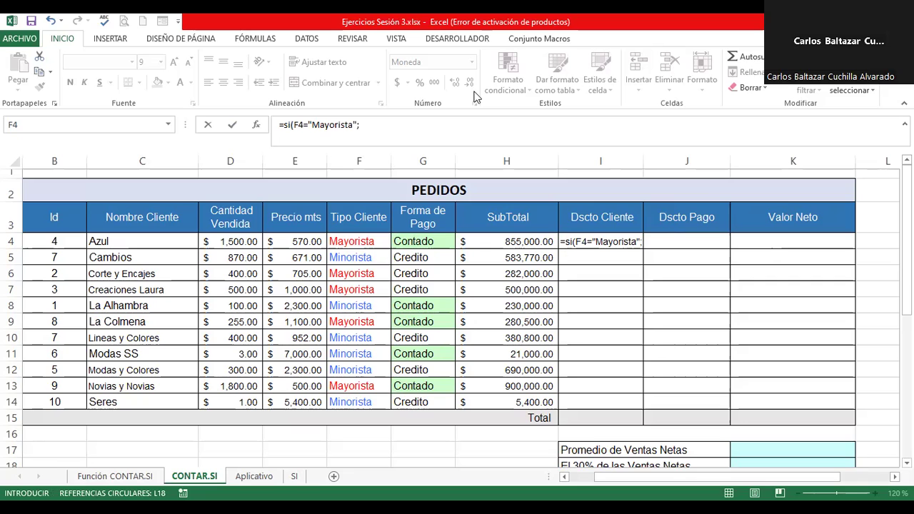
Step: Replace the F4="Mayorista" condition in the formula with J4, leaving =si(J4;
click(643, 243)
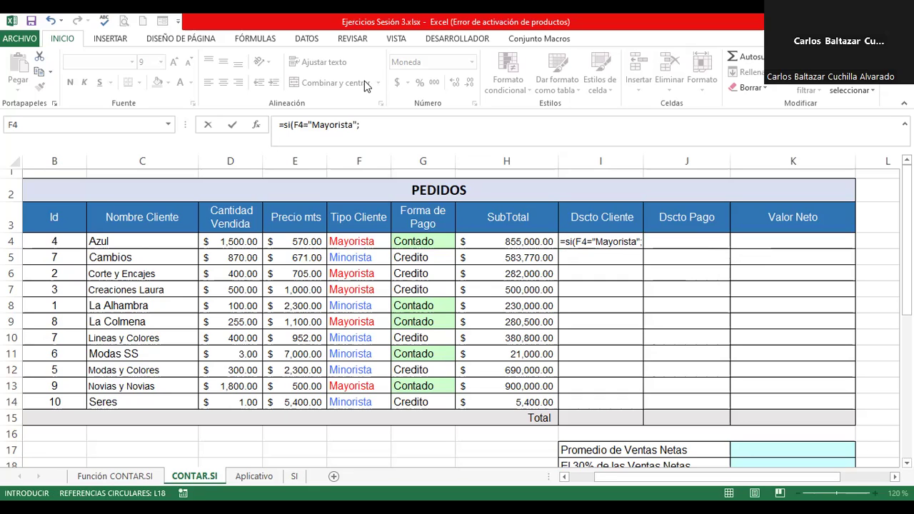
click(654, 245)
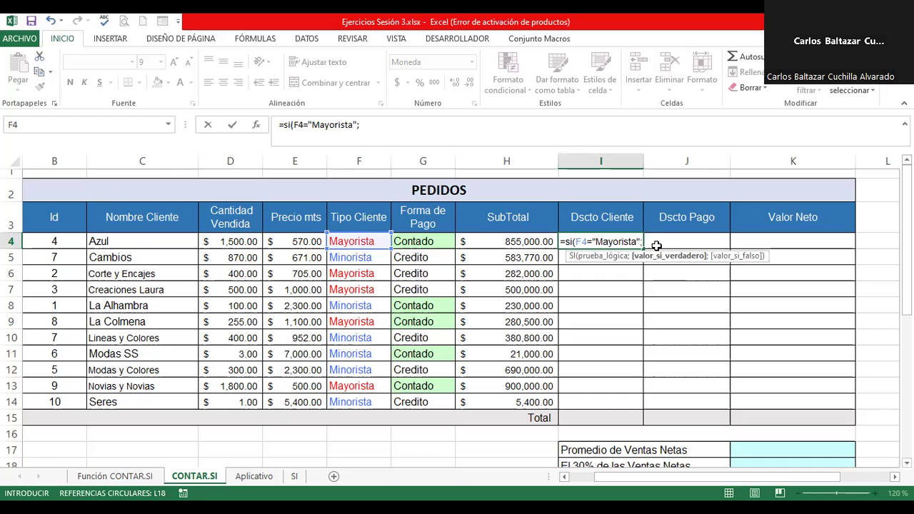
drag(575, 241, 641, 242)
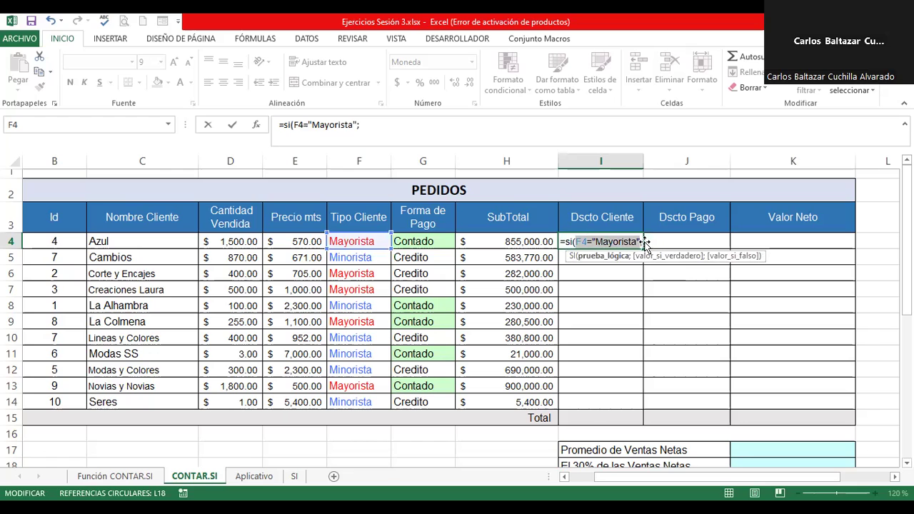
click(651, 242)
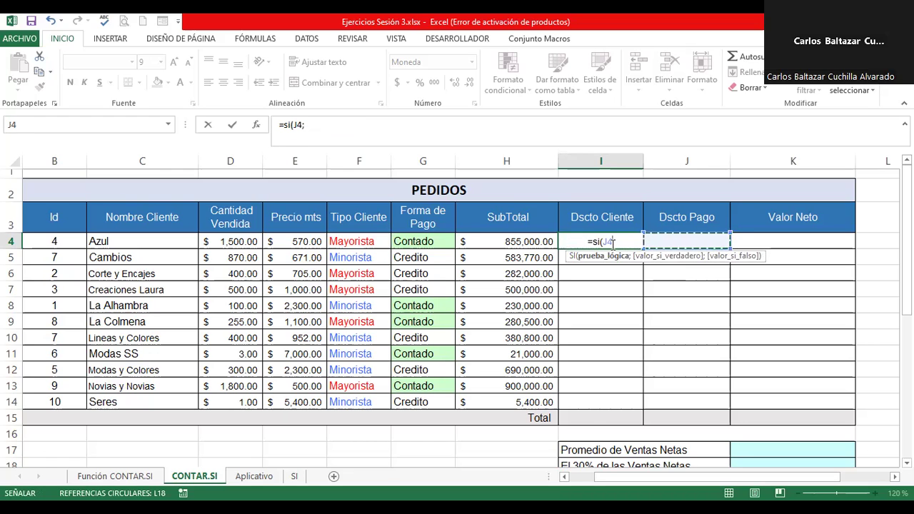
Step: Discard the faulty formula and re-enter =si(F4="Mayorista";H4*10%;0) in I4
key(Escape)
text(=)
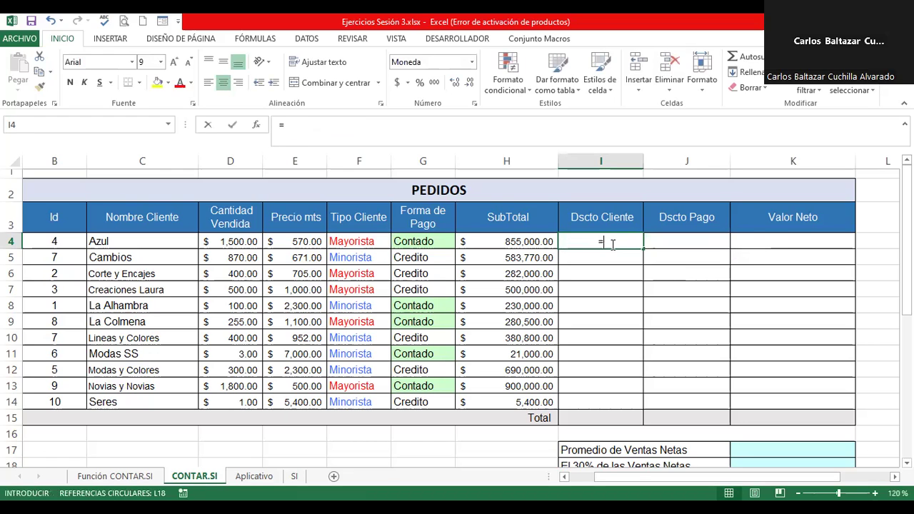
text(si()
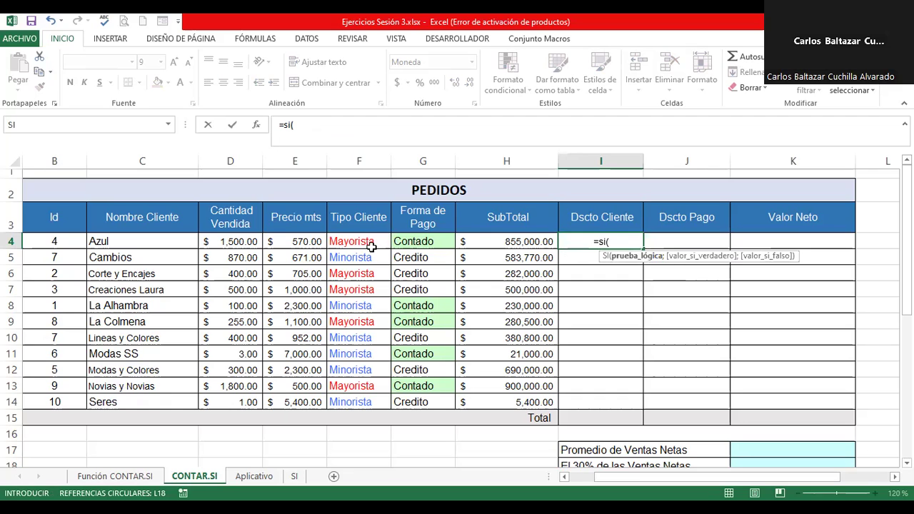
click(361, 241)
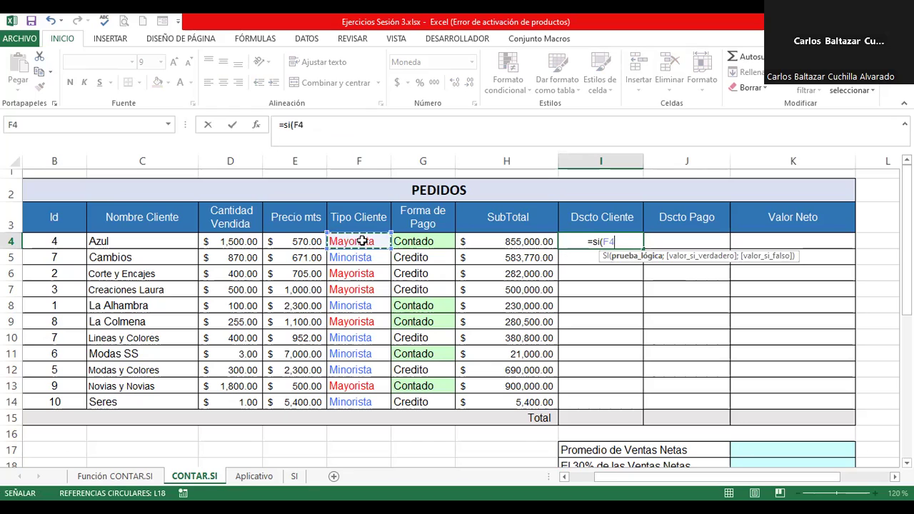
text(=)
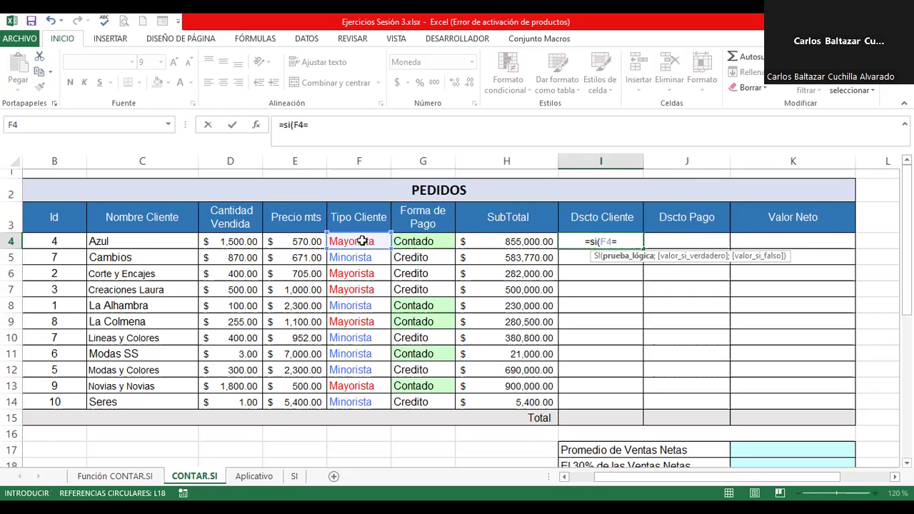
text("Mayorista";)
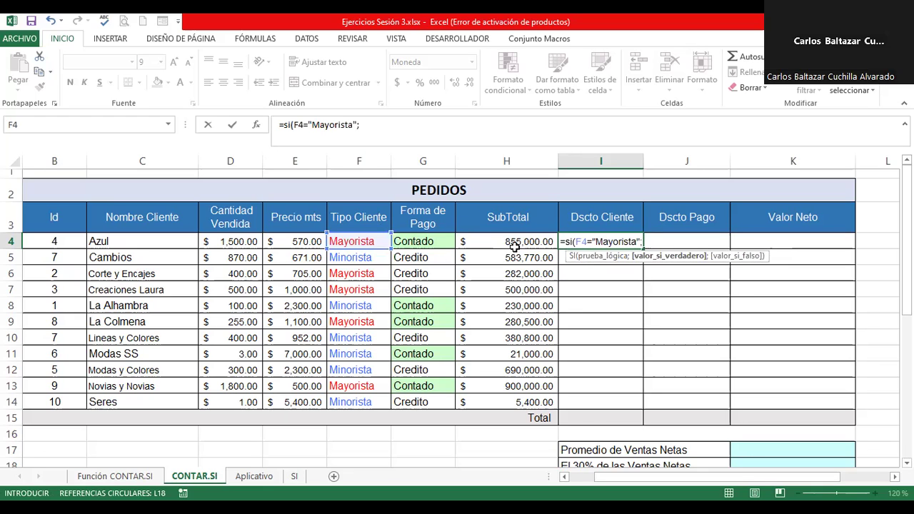
click(514, 242)
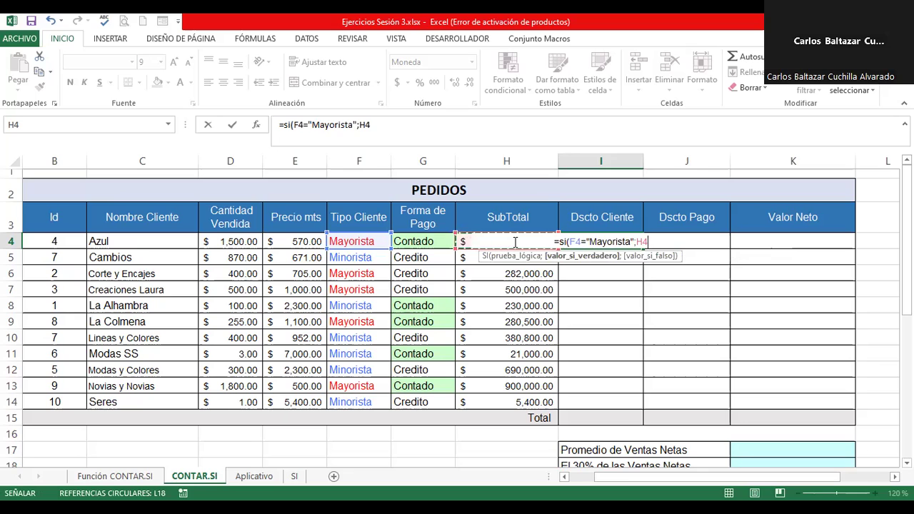
text(*)
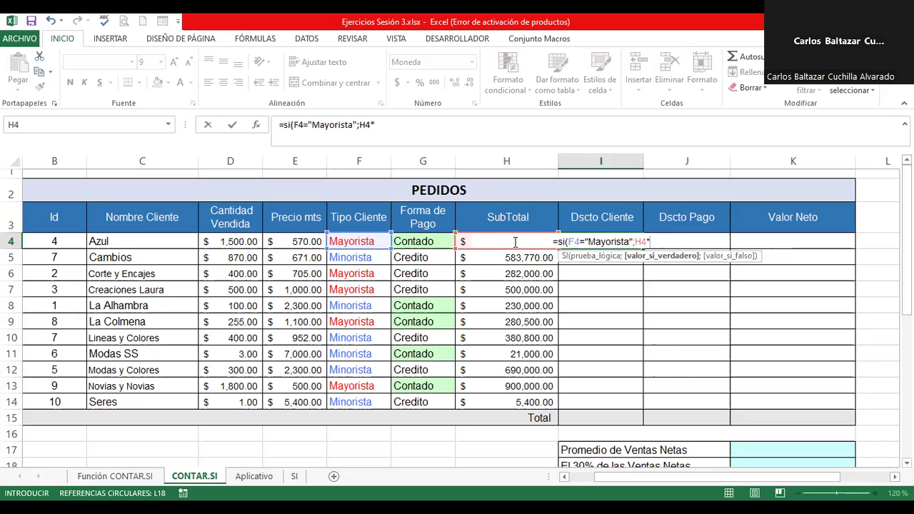
text(10%)
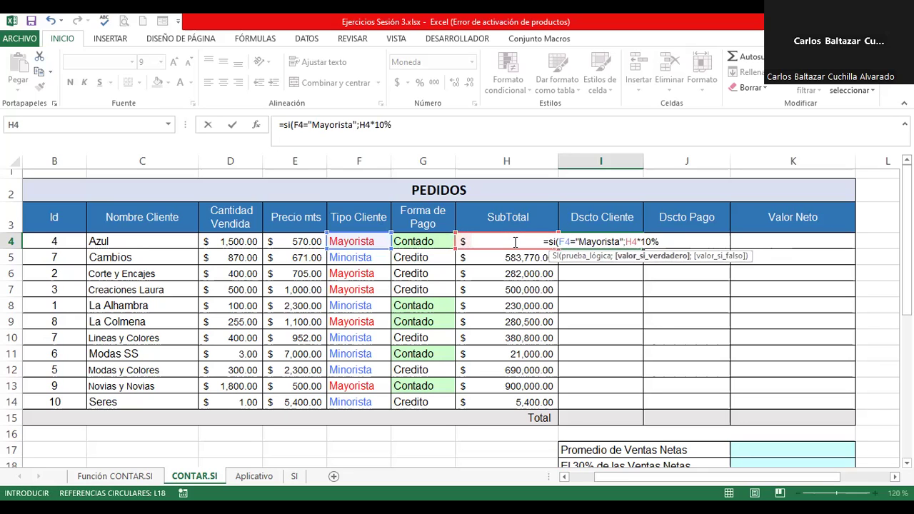
text(;)
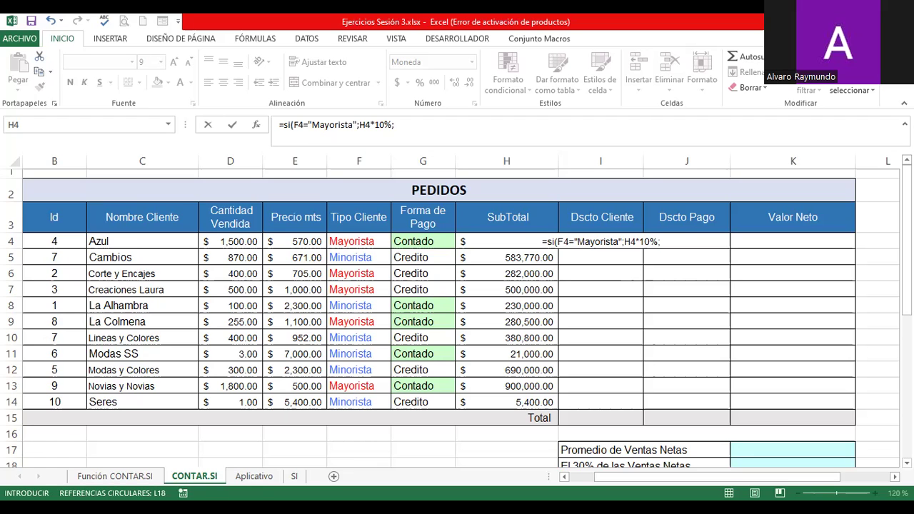
drag(905, 214, 905, 299)
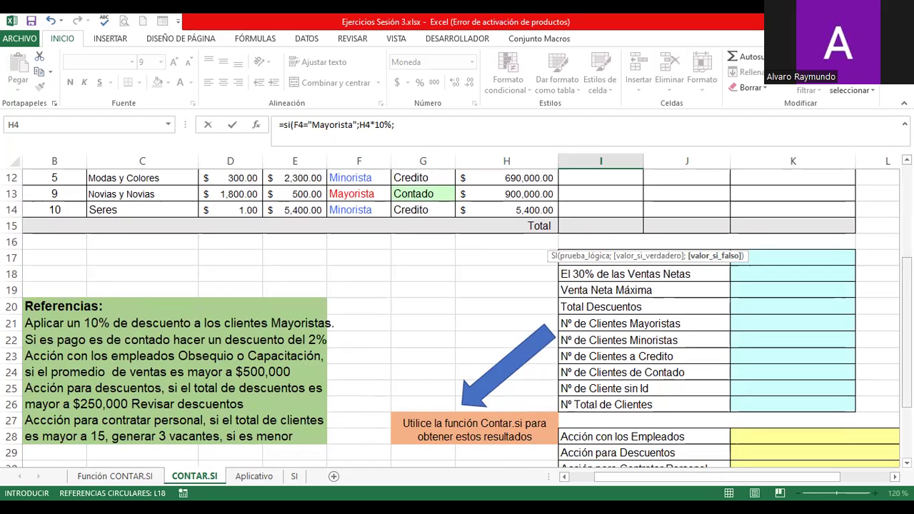
scroll(719, 239, up, 4)
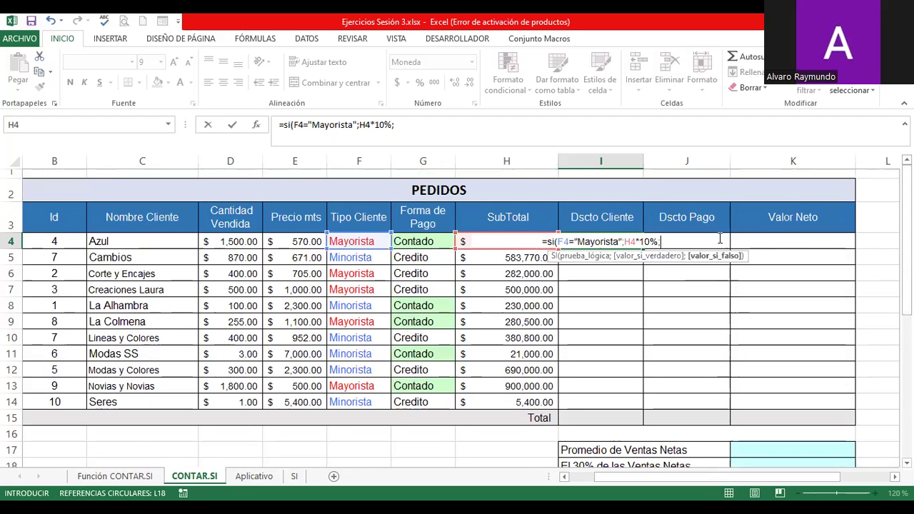
text(0)
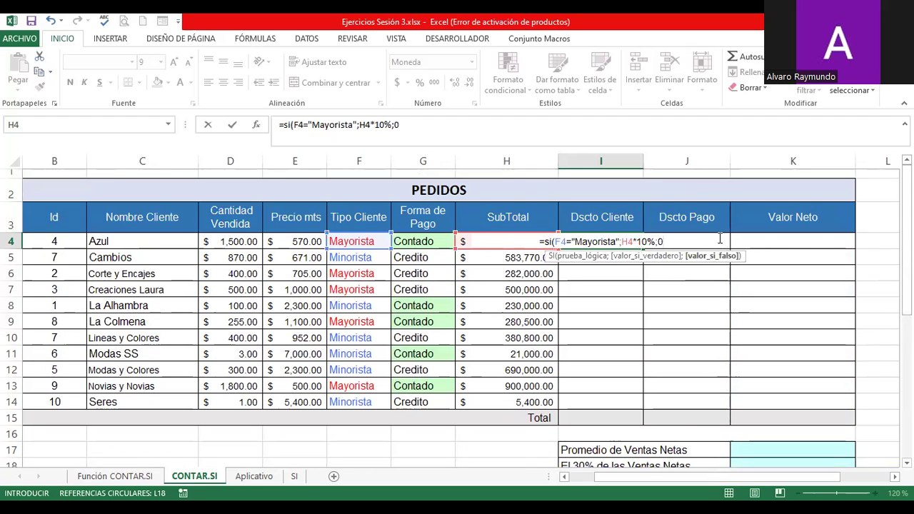
text())
Step: Commit the formula, then shorten it to =SI(F4="Mayorista";H4*10%) by removing ;0
key(Return)
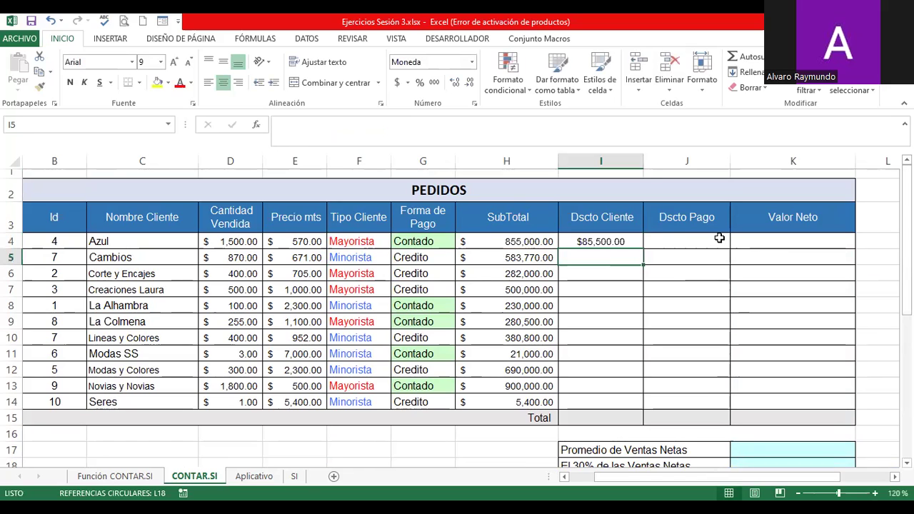
double_click(604, 242)
click(660, 241)
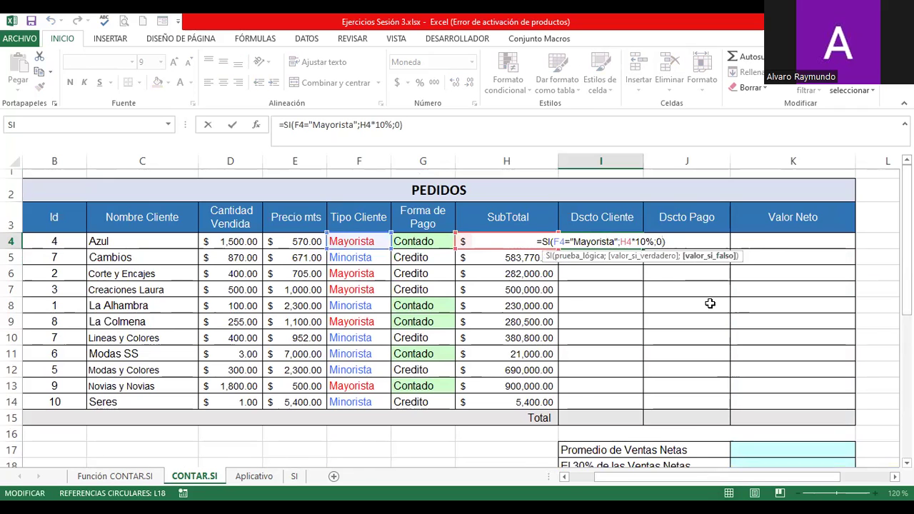
key(BackSpace)
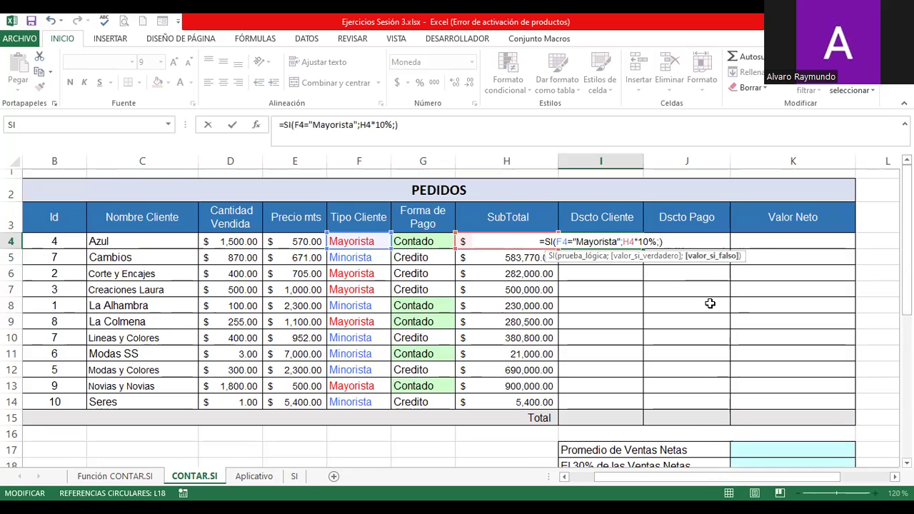
key(BackSpace)
key(Return)
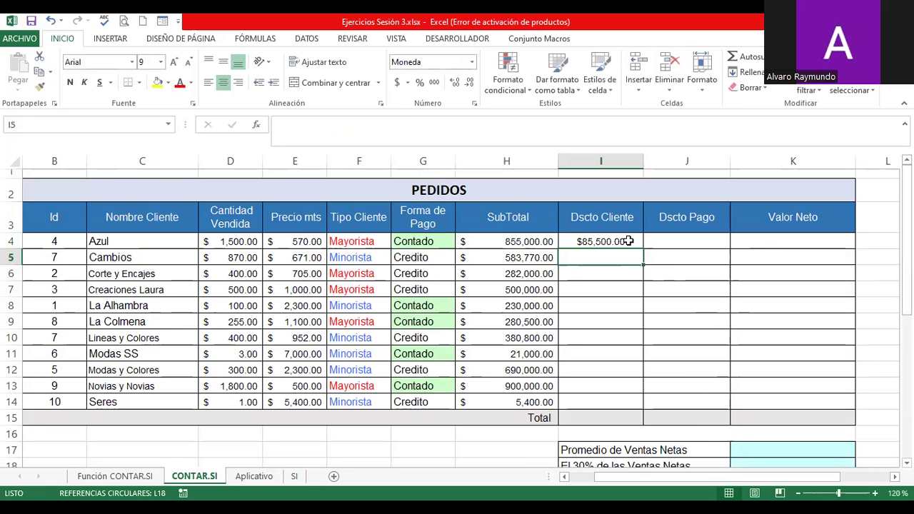
Step: Fill the I4 discount formula down to I7, showing FALSO for Cambios
click(628, 240)
drag(641, 248, 641, 296)
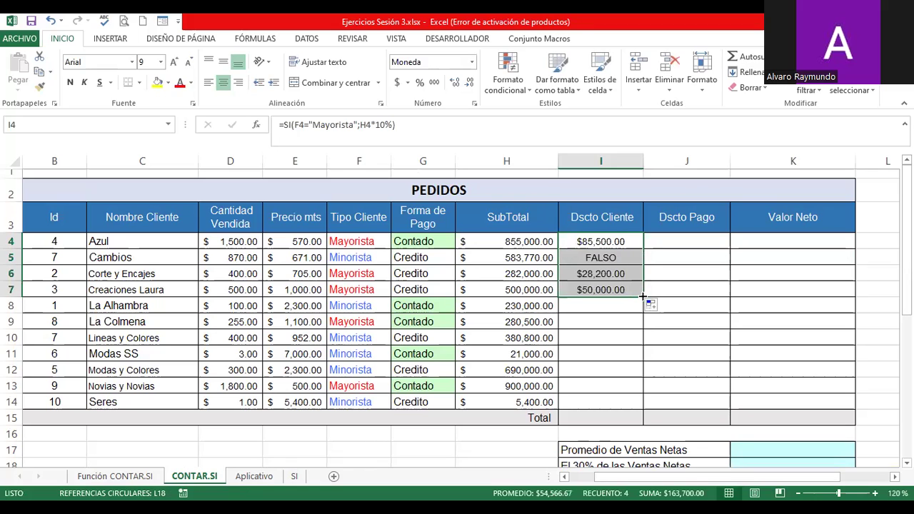
click(596, 259)
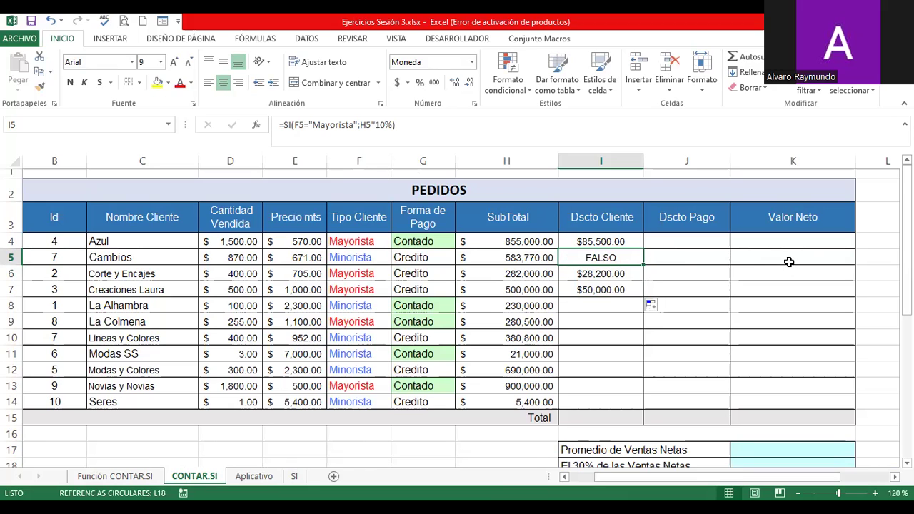
Step: Re-edit I4 to =SI(F4="Mayorista";H4*10%;0) so non-Mayorista clients get 0
double_click(593, 241)
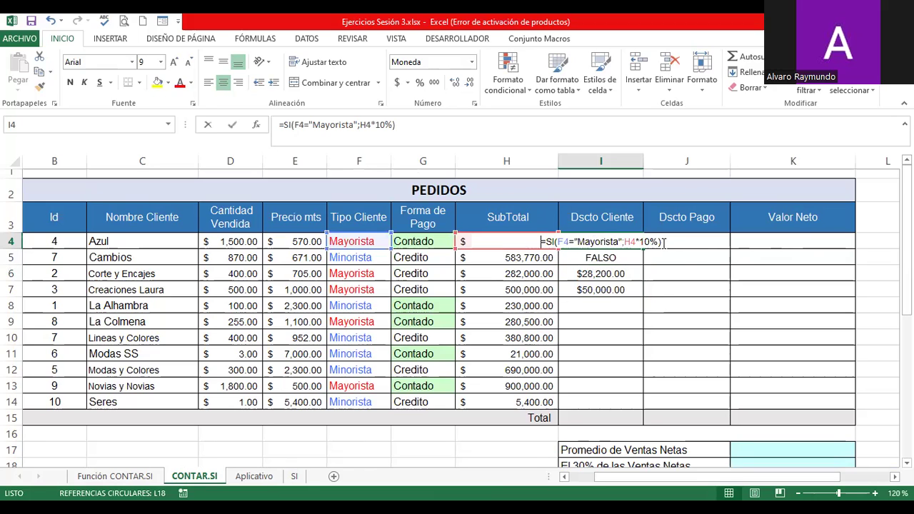
key(Left)
key(Left)
key(Left)
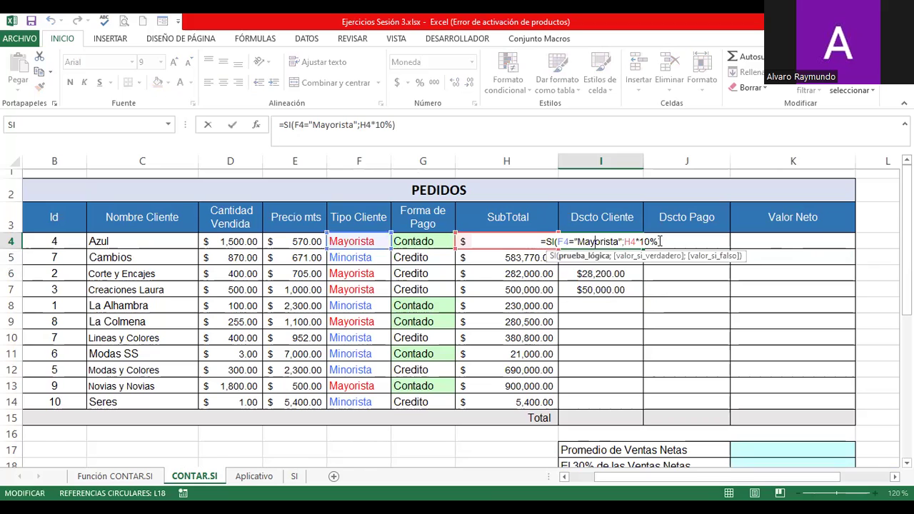
key(Return)
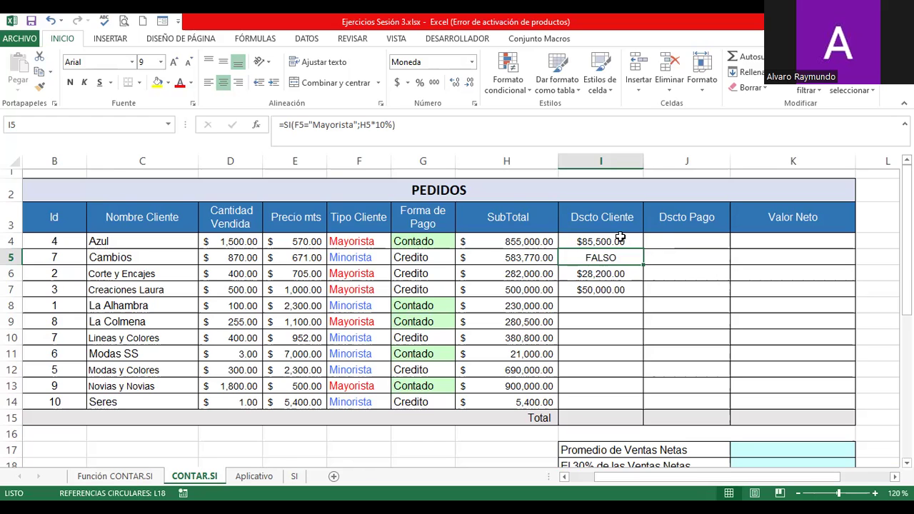
double_click(621, 239)
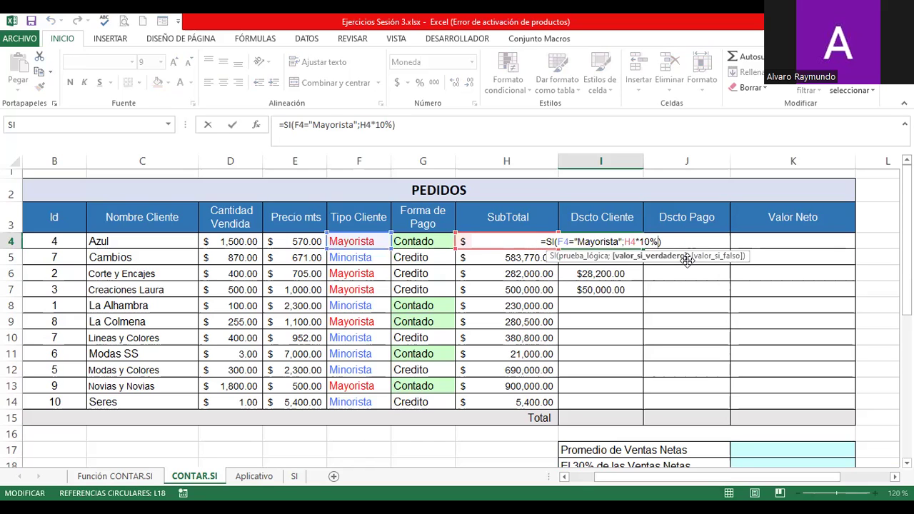
key(Return)
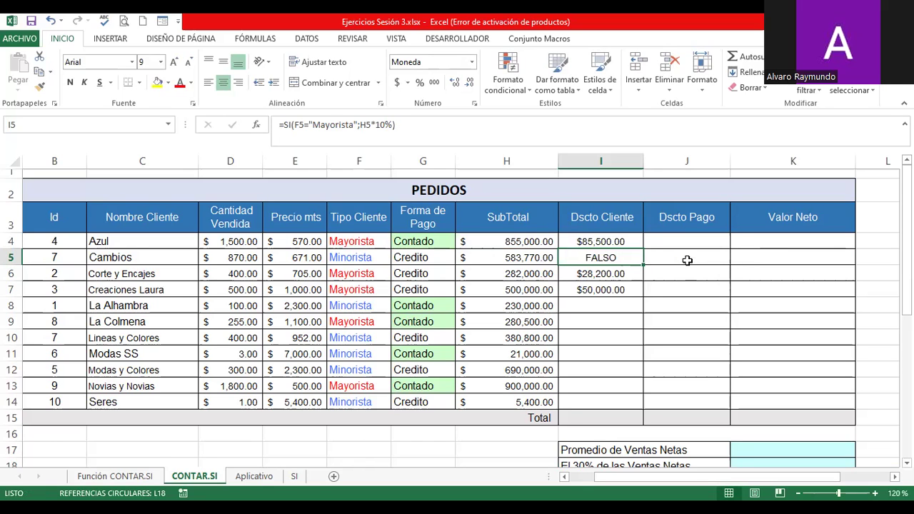
double_click(600, 243)
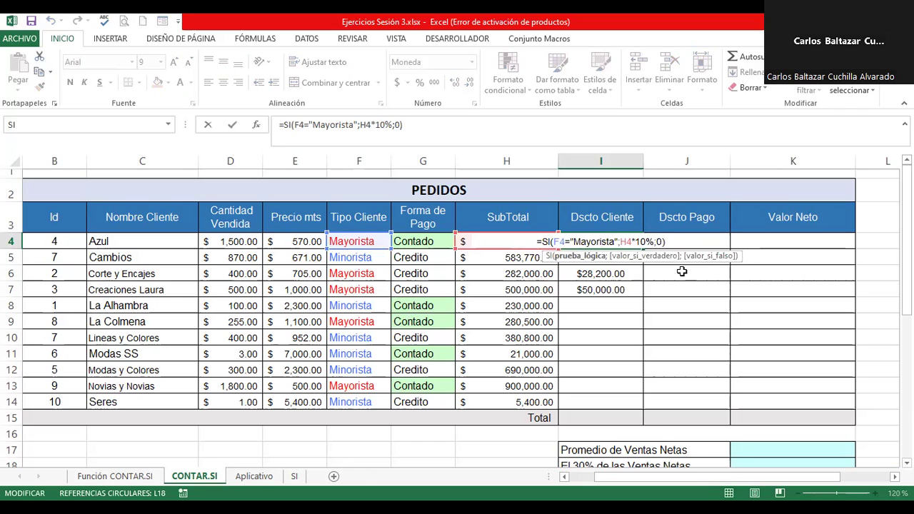
key(Return)
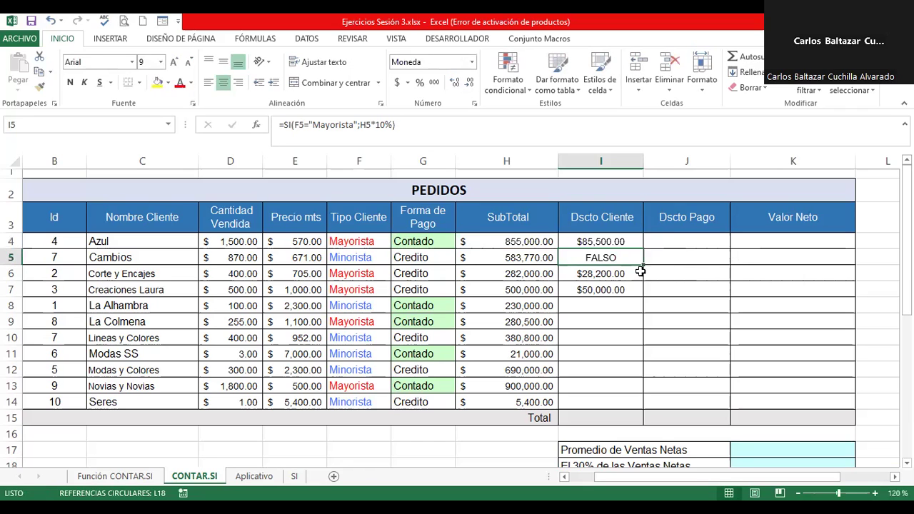
click(516, 241)
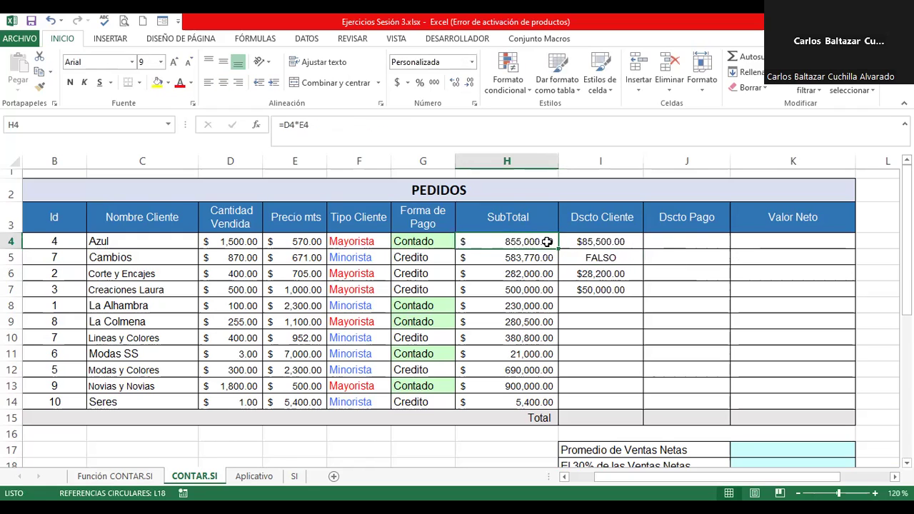
Step: Copy the discount formula down to I7, then switch to the Función CONTAR.SI sheet
click(586, 242)
drag(642, 248, 640, 301)
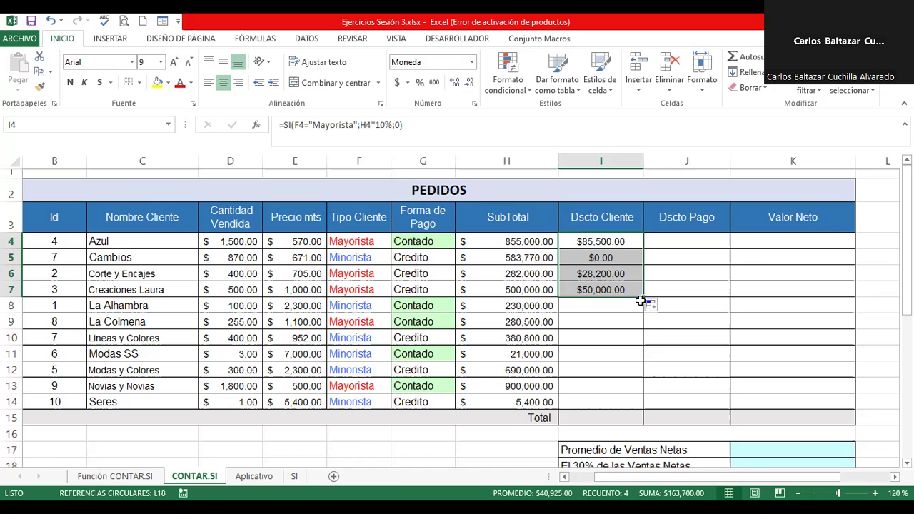
click(595, 255)
click(791, 255)
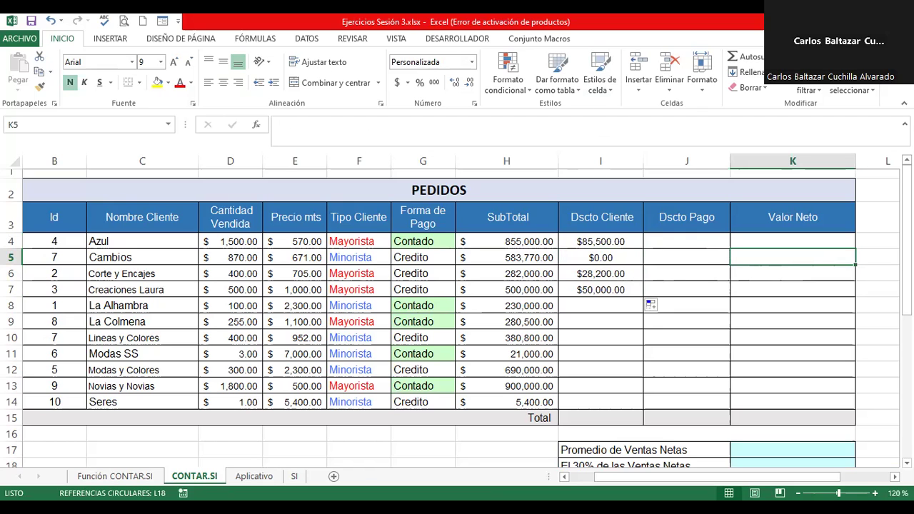
click(113, 478)
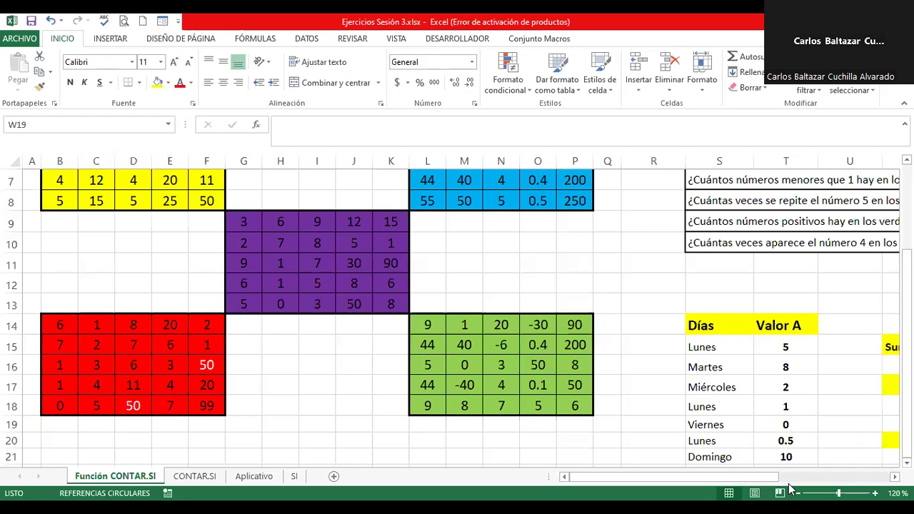
Step: Zoom out and flip through the Aplicativo and SI sheets, ending on CONTAR.SI
click(797, 492)
click(797, 493)
click(797, 492)
click(797, 493)
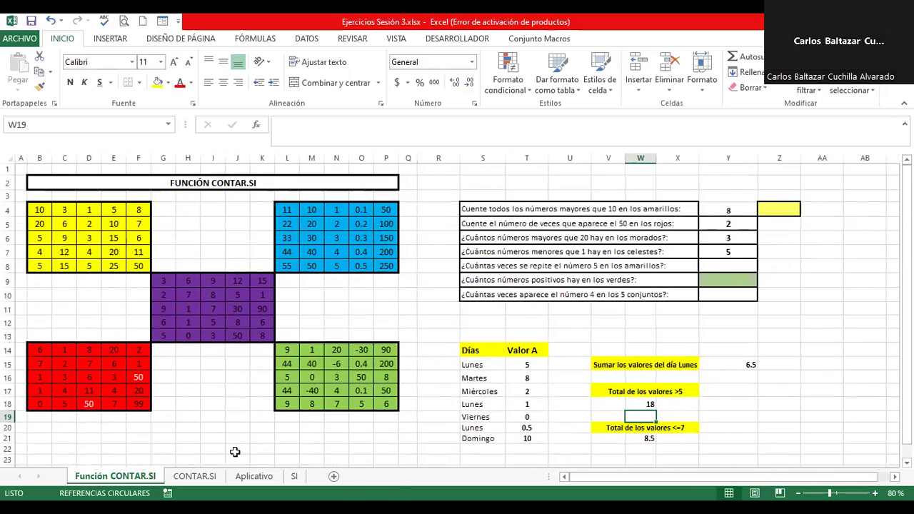
click(199, 483)
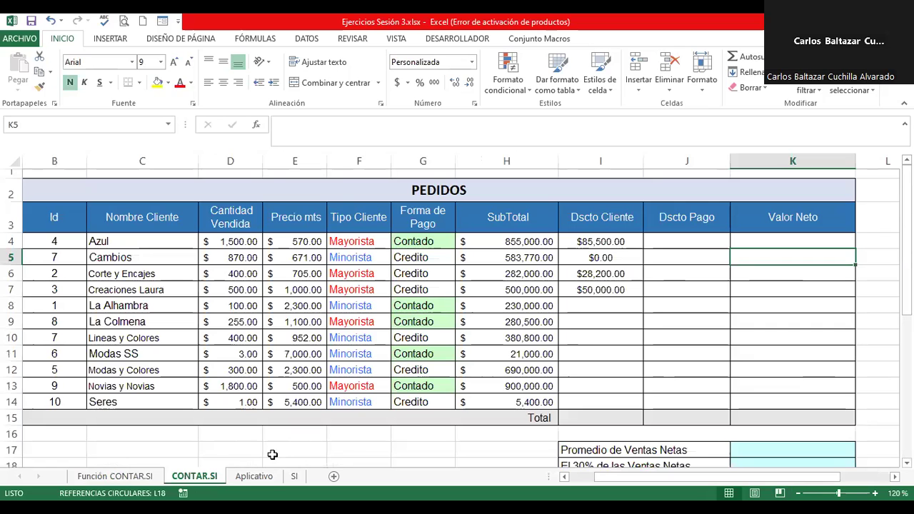
click(254, 477)
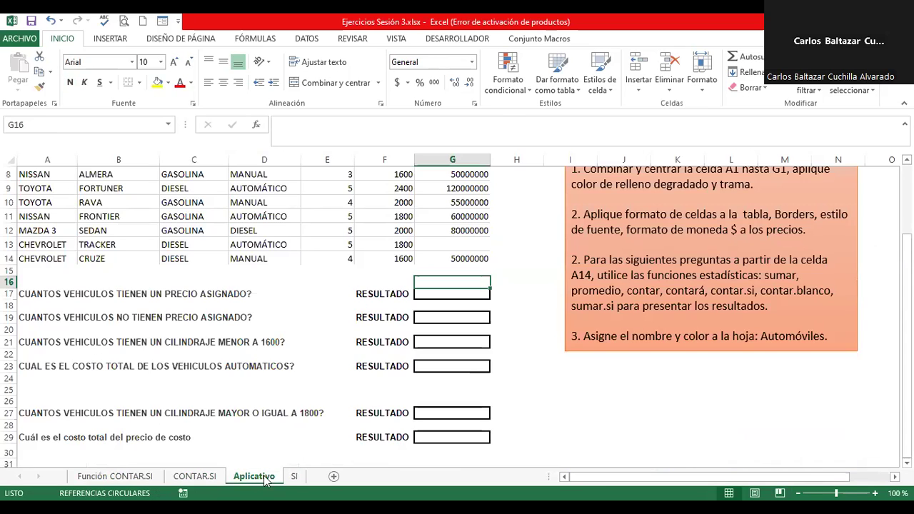
click(294, 477)
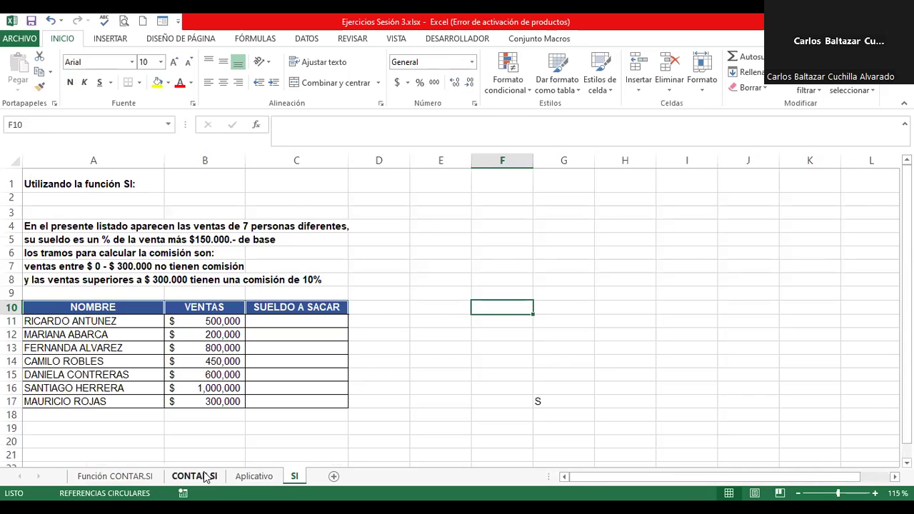
click(203, 477)
click(254, 476)
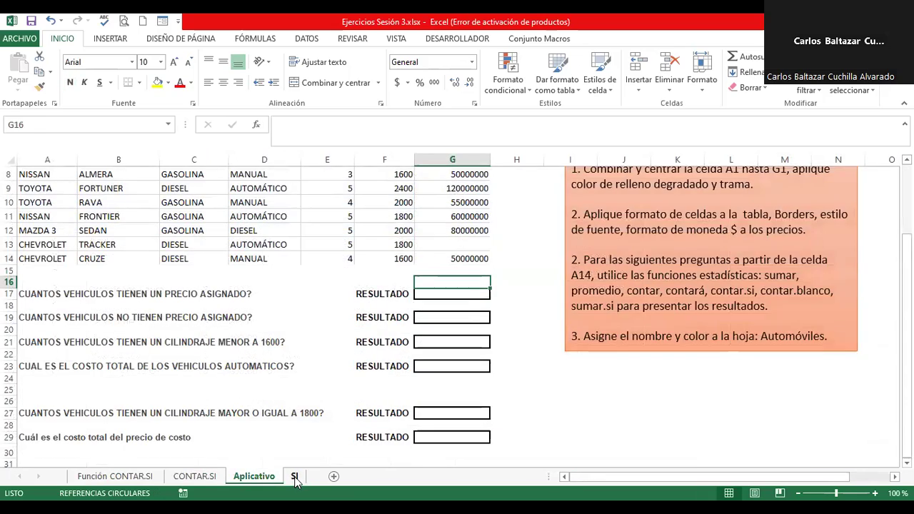
click(294, 476)
click(193, 476)
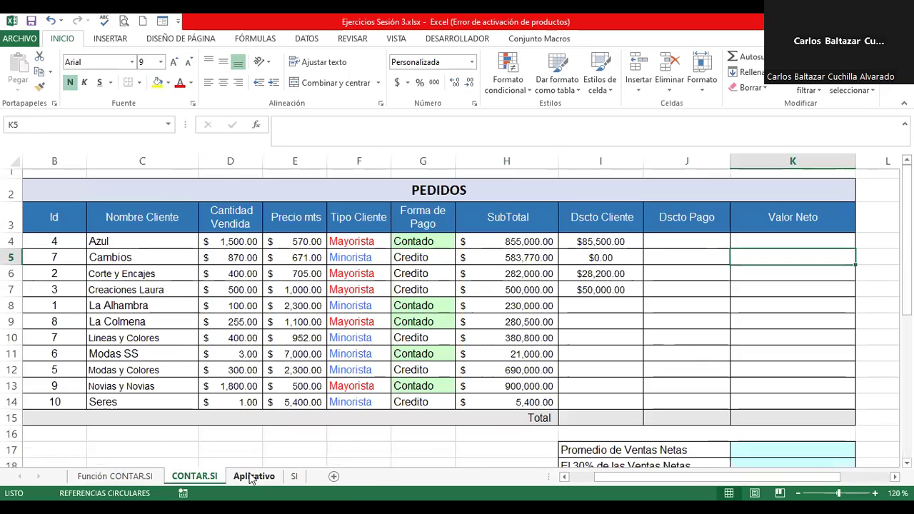
click(253, 477)
click(294, 477)
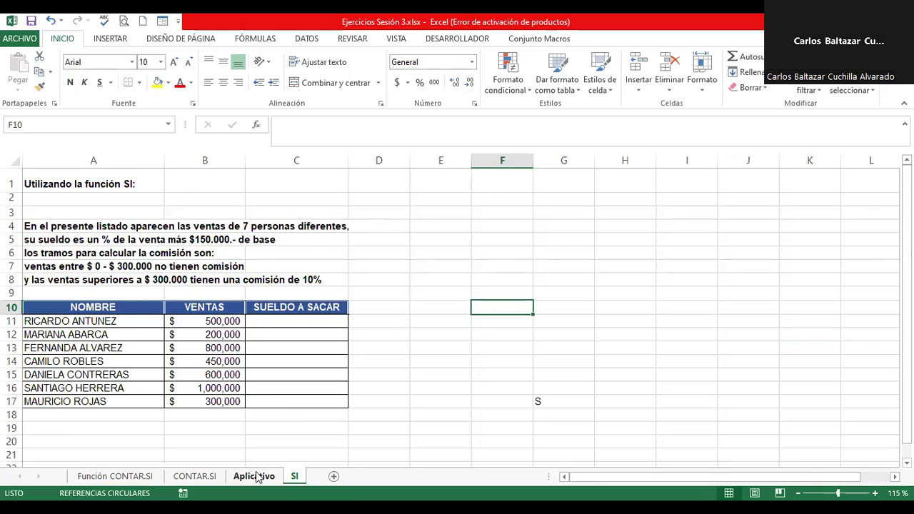
click(253, 476)
click(193, 476)
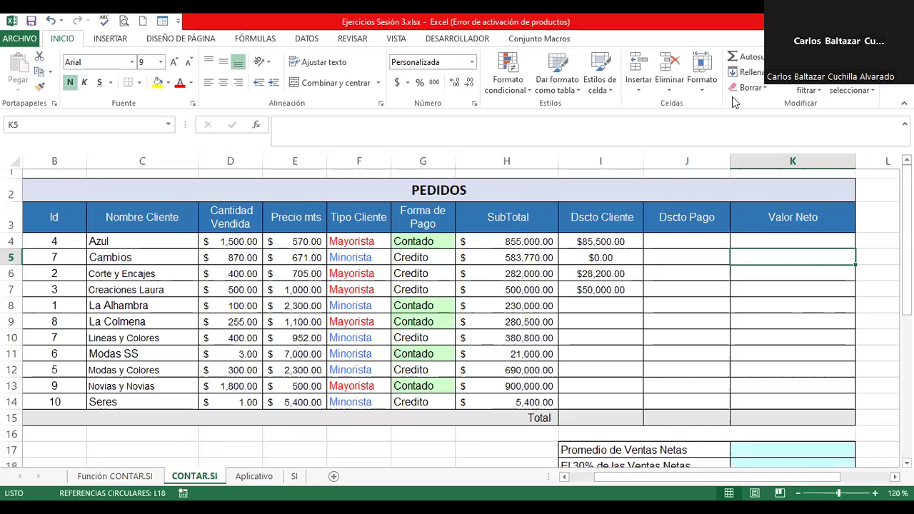